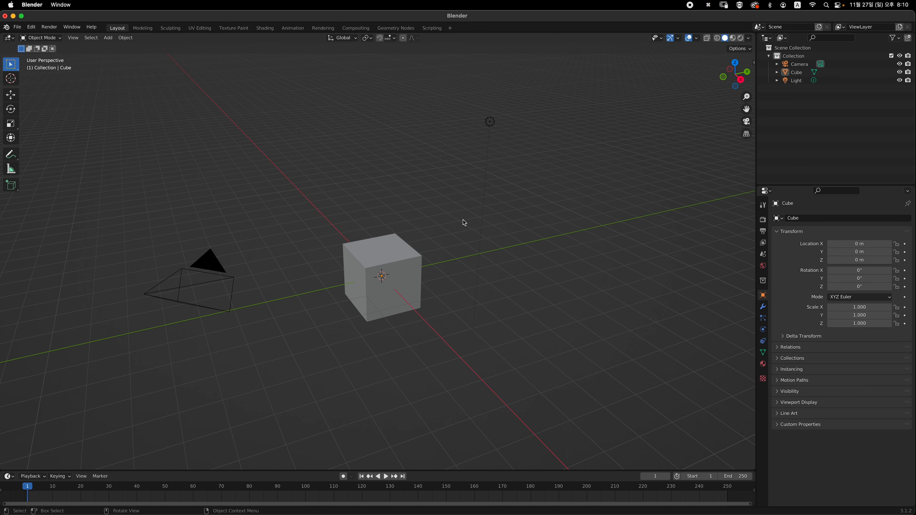
Step: Delete the default cube, camera and light from the scene
{"action": "mouse_move", "coordinate": [463, 219]}
{"action": "middle_mouse_down", "text": "shift"}
{"action": "mouse_move", "coordinate": [476, 215]}
{"action": "mouse_move", "coordinate": [475, 224]}
{"action": "middle_mouse_up", "text": "shift"}
{"action": "scroll", "coordinate": [467, 233], "scroll_direction": "down", "scroll_amount": 2}
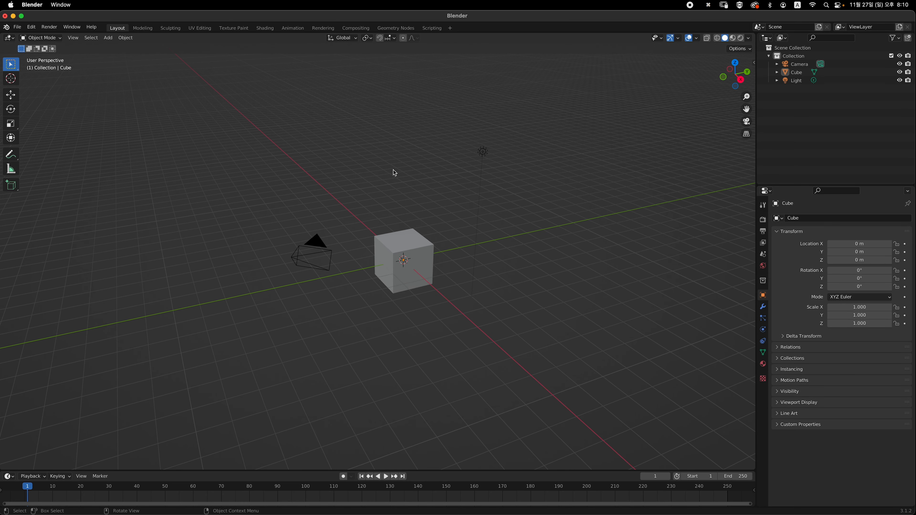
{"action": "left_click_drag", "start_coordinate": [222, 105], "coordinate": [538, 362]}
{"action": "key", "text": "x"}
{"action": "left_click", "coordinate": [503, 203]}
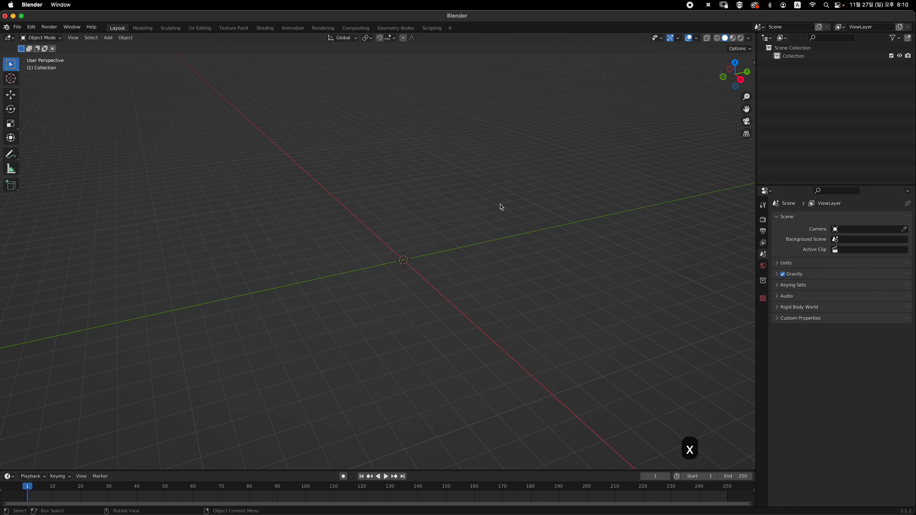
Step: Add a text object at the origin from the front view and rotate it 90° about the X axis
{"action": "key", "text": "grave"}
{"action": "key", "text": "shift+a"}
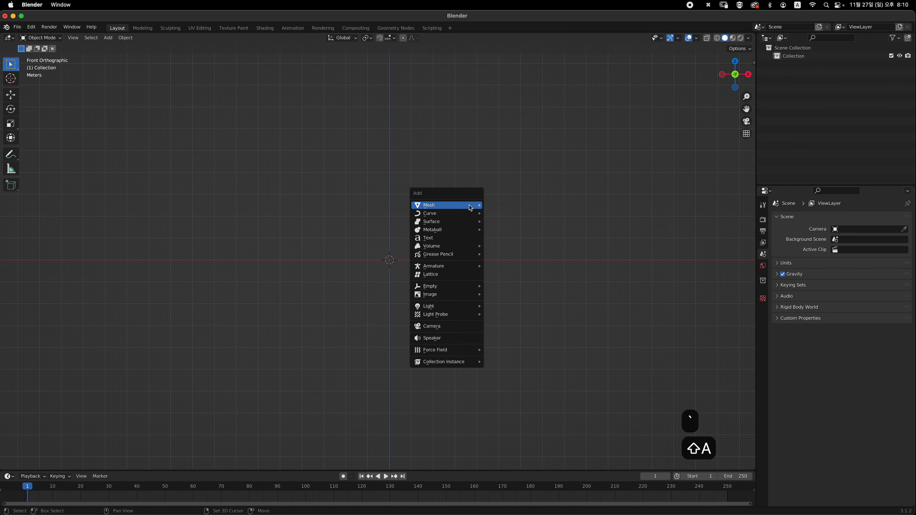
{"action": "mouse_move", "coordinate": [467, 206]}
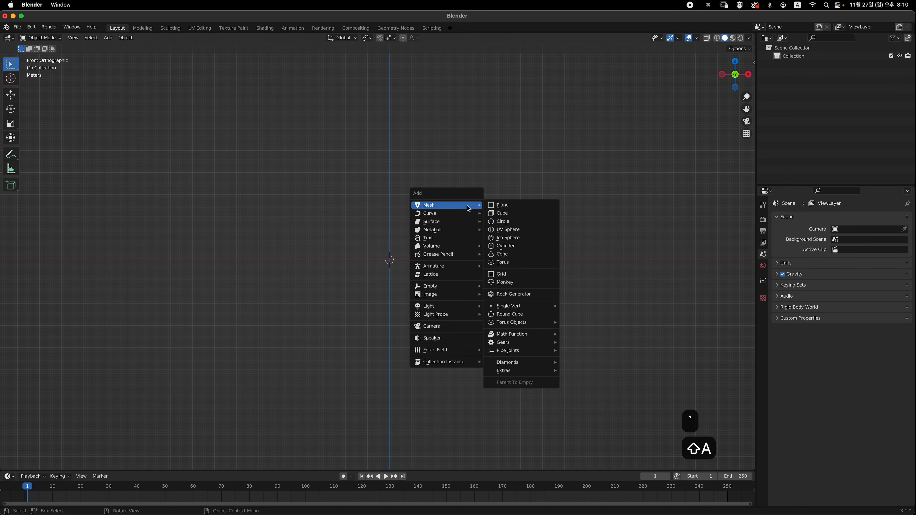
{"action": "left_click", "coordinate": [455, 242]}
{"action": "key", "text": "r"}
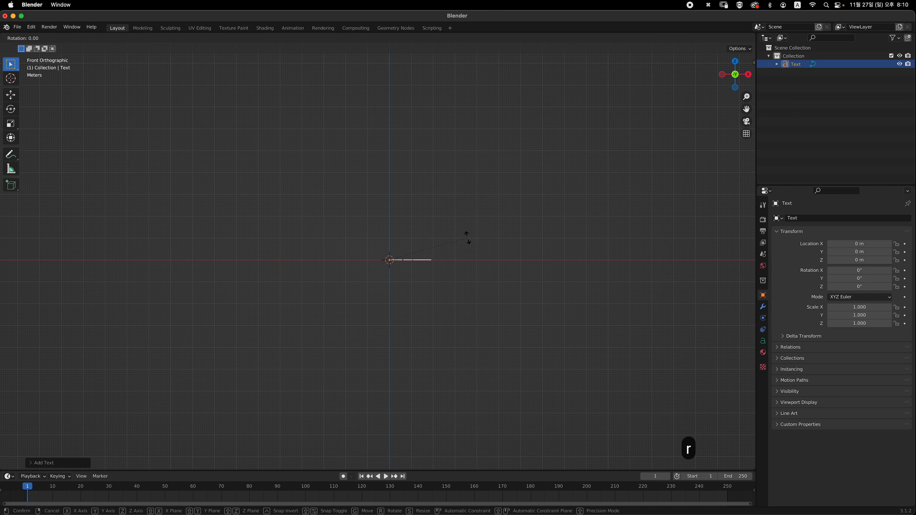
{"action": "key", "text": "x"}
{"action": "key", "text": "9"}
{"action": "key", "text": "0"}
{"action": "key", "text": "Return"}
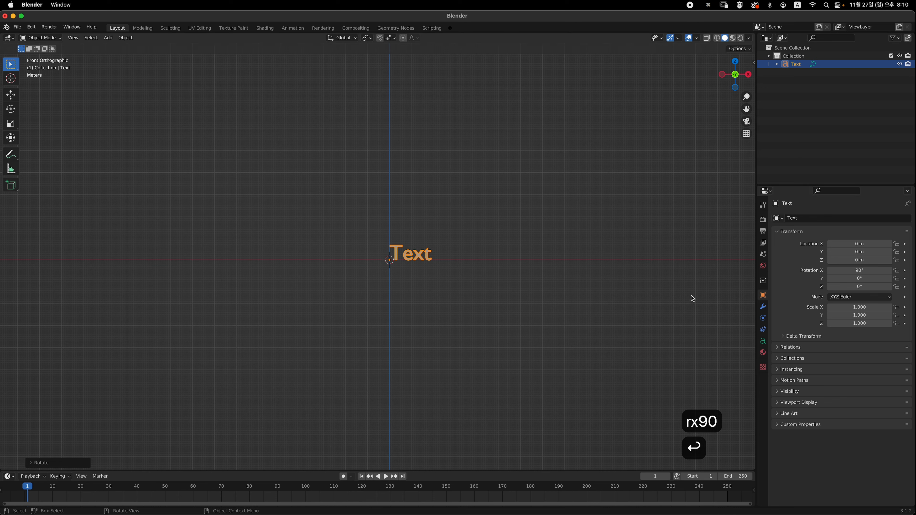
Step: Load Hanson Bold from the Fonts folder as the text object's regular font
{"action": "scroll", "coordinate": [483, 219], "scroll_direction": "up", "scroll_amount": 3}
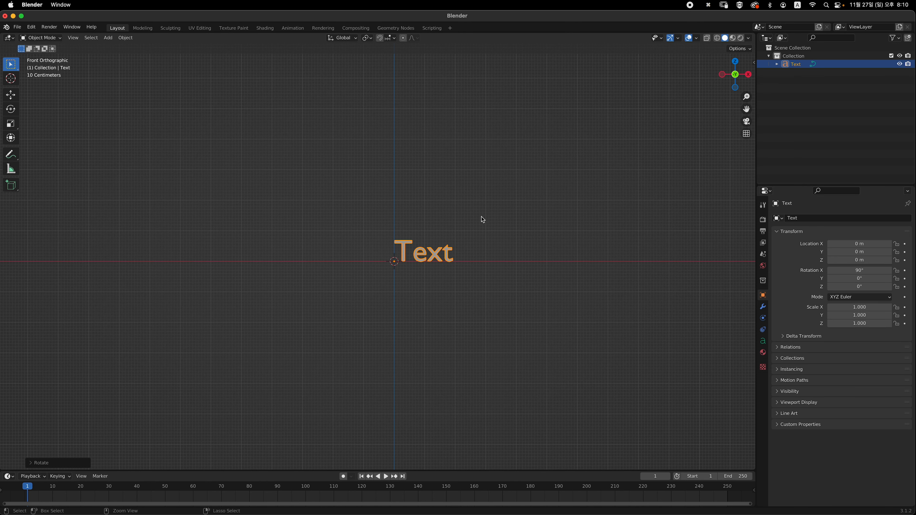
{"action": "scroll", "coordinate": [487, 238], "scroll_direction": "right", "scroll_amount": 2}
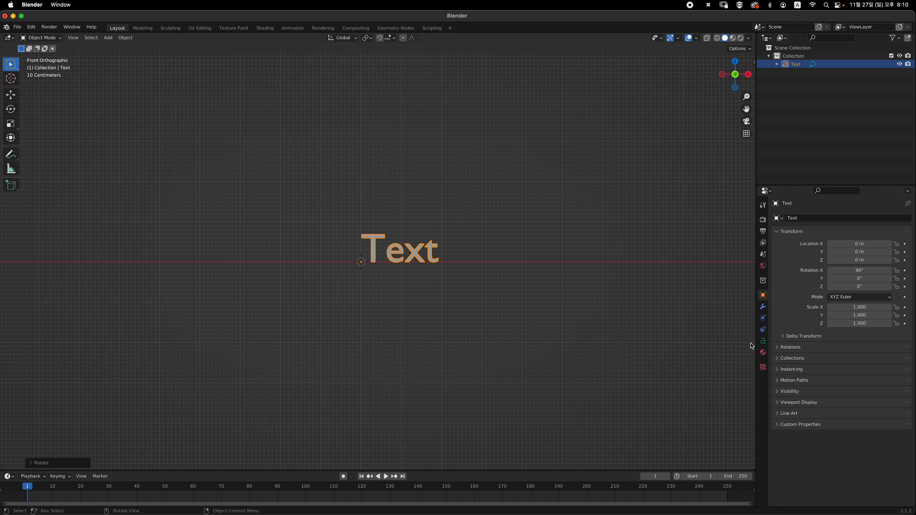
{"action": "left_click", "coordinate": [763, 340]}
{"action": "scroll", "coordinate": [453, 234], "scroll_direction": "up", "scroll_amount": 1}
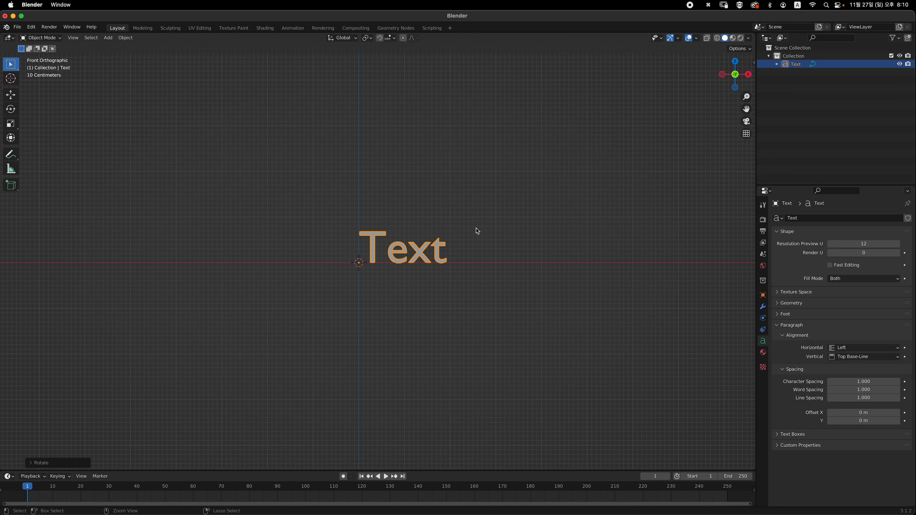
{"action": "left_click", "coordinate": [779, 314]}
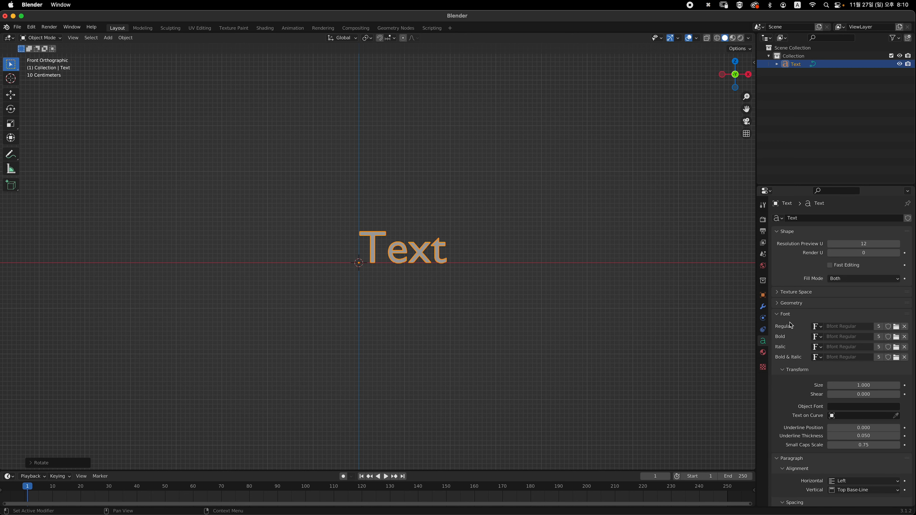
{"action": "left_click", "coordinate": [896, 328]}
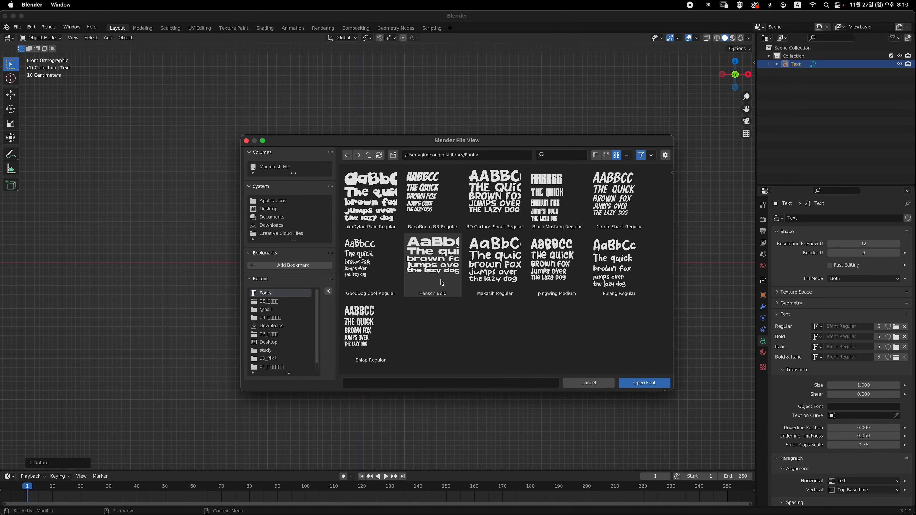
{"action": "double_click", "coordinate": [446, 263]}
Step: Extrude the text's geometry to a depth of 0.09 m
{"action": "middle_click_drag", "start_coordinate": [561, 234], "coordinate": [444, 282]}
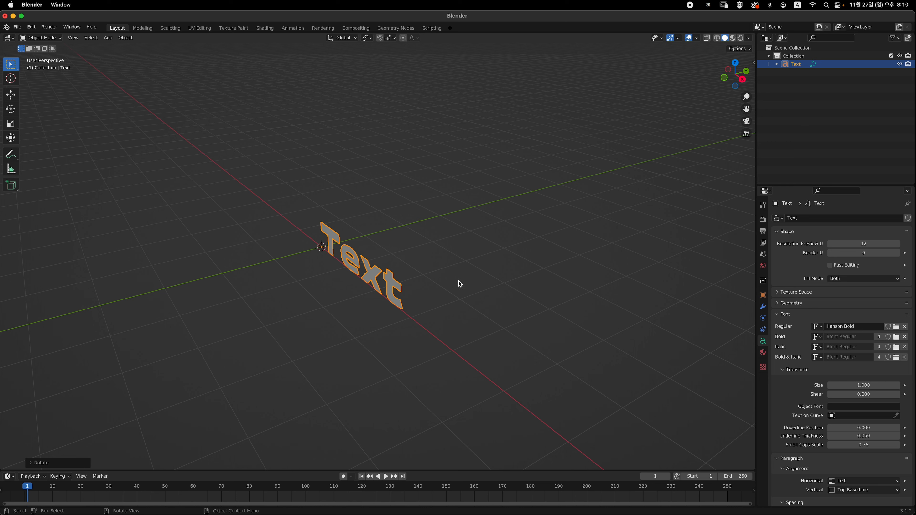
{"action": "left_click", "coordinate": [784, 306]}
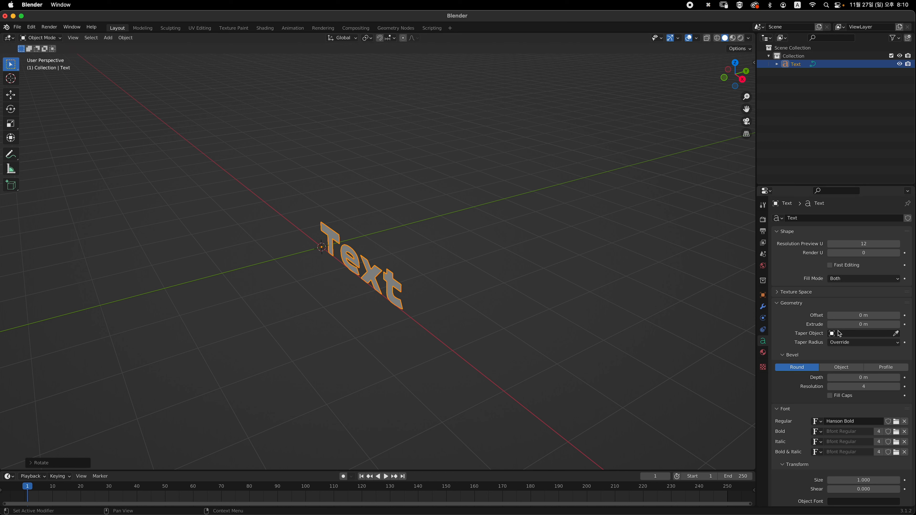
{"action": "left_click_drag", "start_coordinate": [854, 326], "coordinate": [869, 325]}
{"action": "middle_click_drag", "start_coordinate": [556, 321], "coordinate": [540, 293]}
{"action": "scroll", "coordinate": [455, 291], "scroll_direction": "up", "scroll_amount": 1}
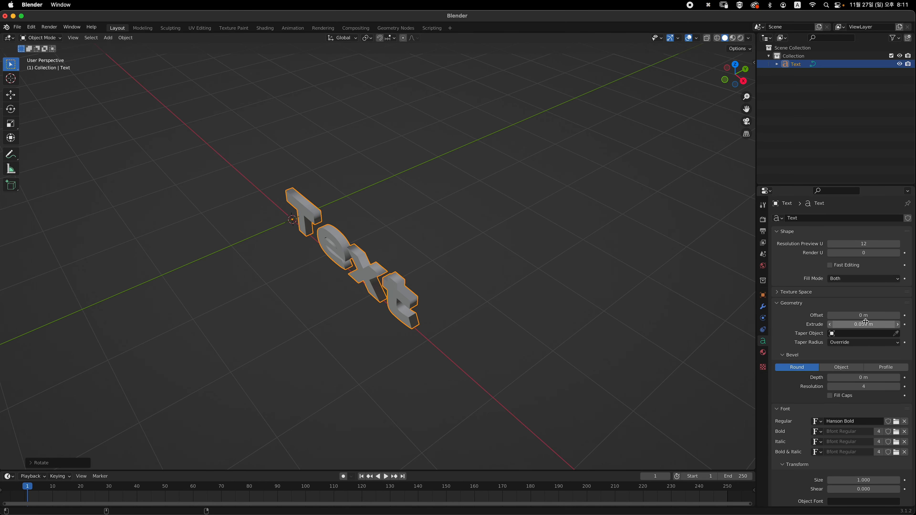
{"action": "left_click_drag", "start_coordinate": [865, 322], "coordinate": [861, 326]}
Step: Replace the text's content with the creator's name in capitals, written twice and separated by a space
{"action": "key", "text": "grave"}
{"action": "left_click", "coordinate": [409, 259]}
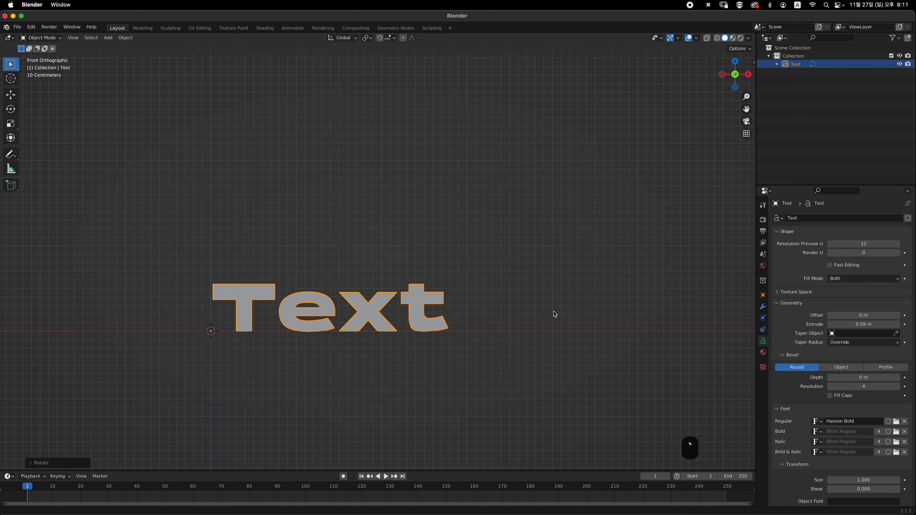
{"action": "middle_click_drag", "start_coordinate": [509, 286], "coordinate": [553, 296], "text": "shift"}
{"action": "mouse_move", "coordinate": [542, 257]}
{"action": "middle_mouse_down", "text": "ctrl"}
{"action": "mouse_move", "coordinate": [529, 277]}
{"action": "mouse_move", "coordinate": [543, 268]}
{"action": "middle_mouse_up", "text": "ctrl"}
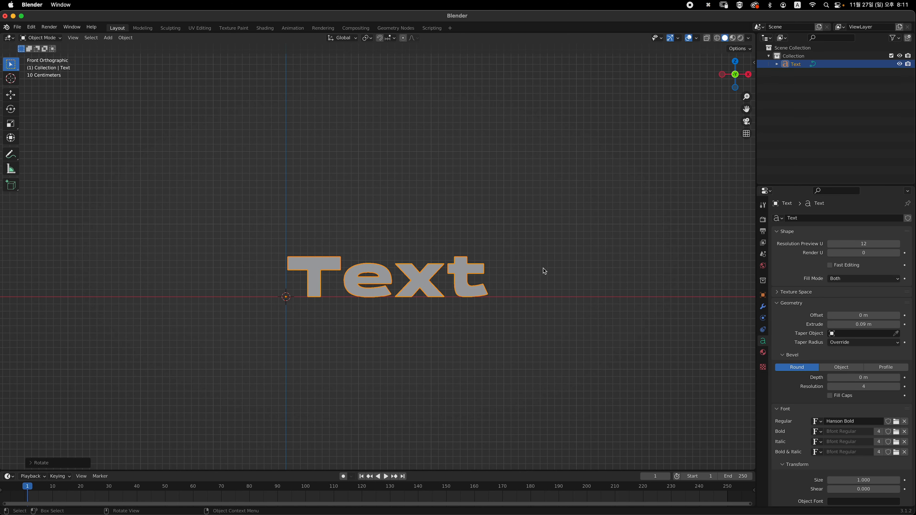
{"action": "key", "text": "Tab"}
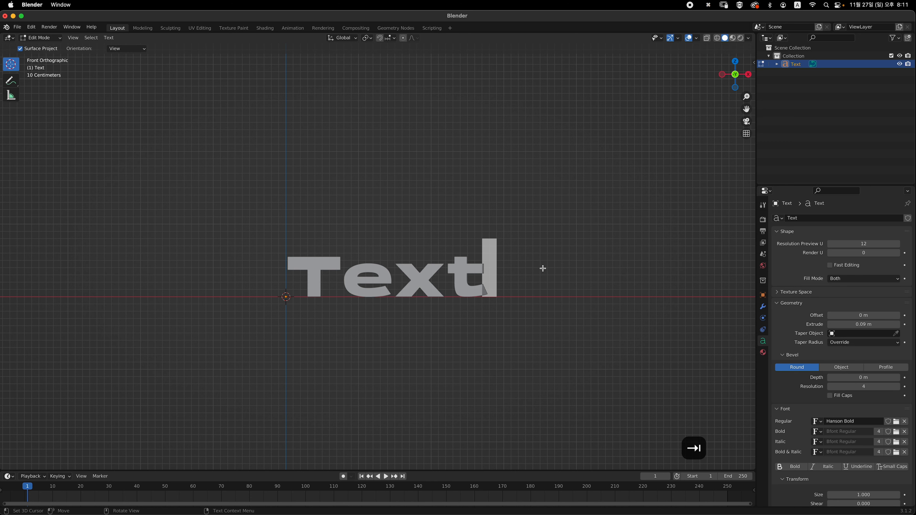
{"action": "key", "text": "BackSpace"}
{"action": "key", "text": "BackSpace"}
{"action": "key", "text": "BackSpace"}
{"action": "key", "text": "BackSpace"}
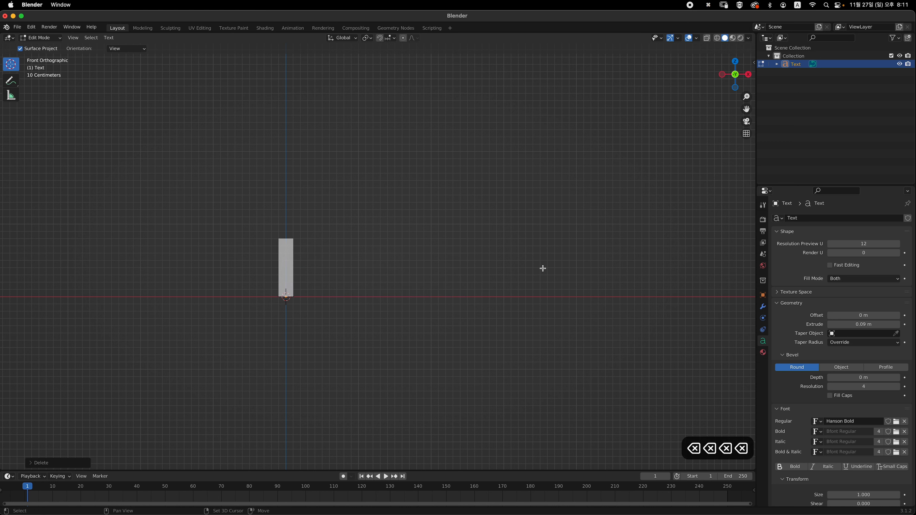
{"action": "type", "text": "KIM SEN"}
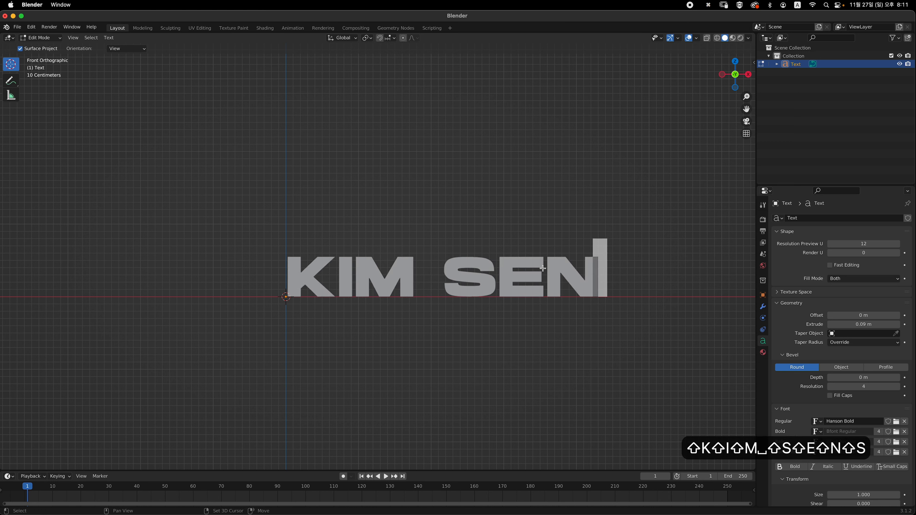
{"action": "type", "text": "S KIM SENS KI"}
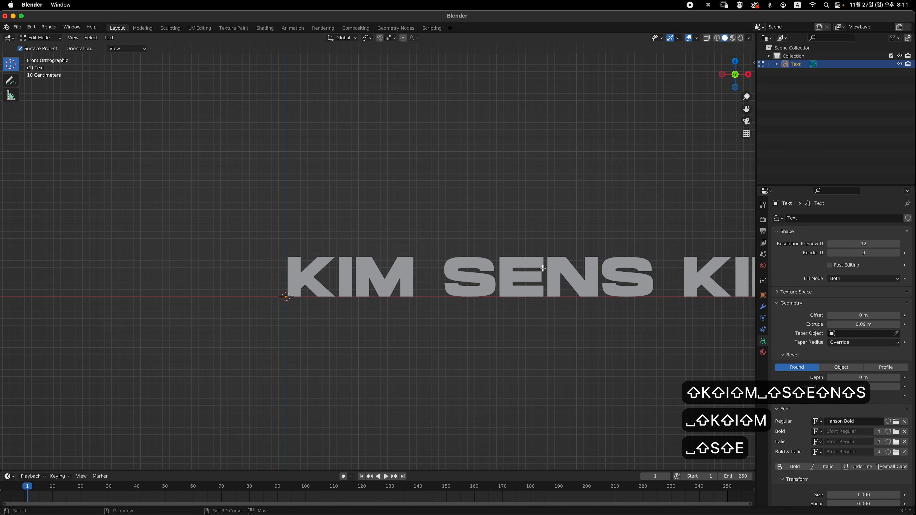
{"action": "key", "text": "Tab"}
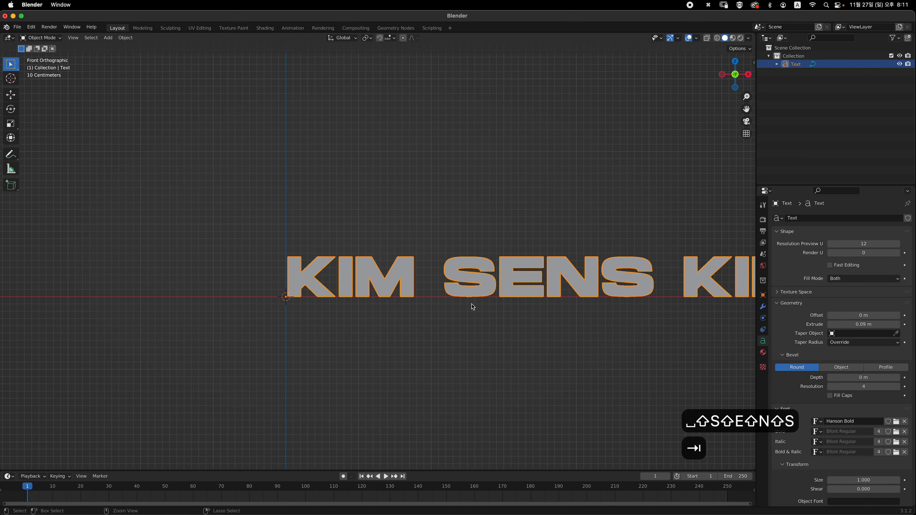
Step: Add a Bezier circle at the origin and scale it up evenly from the top view
{"action": "middle_click_drag", "start_coordinate": [473, 307], "coordinate": [421, 341], "text": "ctrl"}
{"action": "middle_click_drag", "start_coordinate": [505, 328], "coordinate": [462, 368], "text": "shift"}
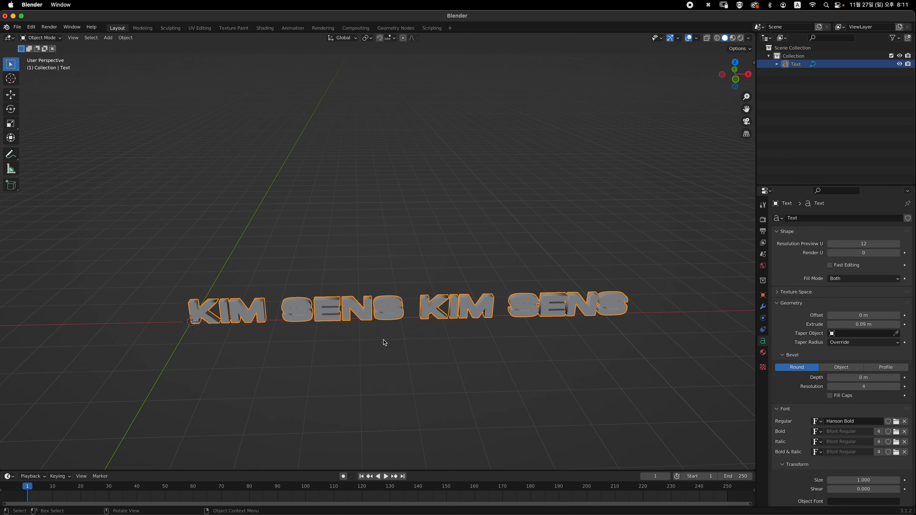
{"action": "middle_click_drag", "start_coordinate": [419, 307], "coordinate": [439, 311]}
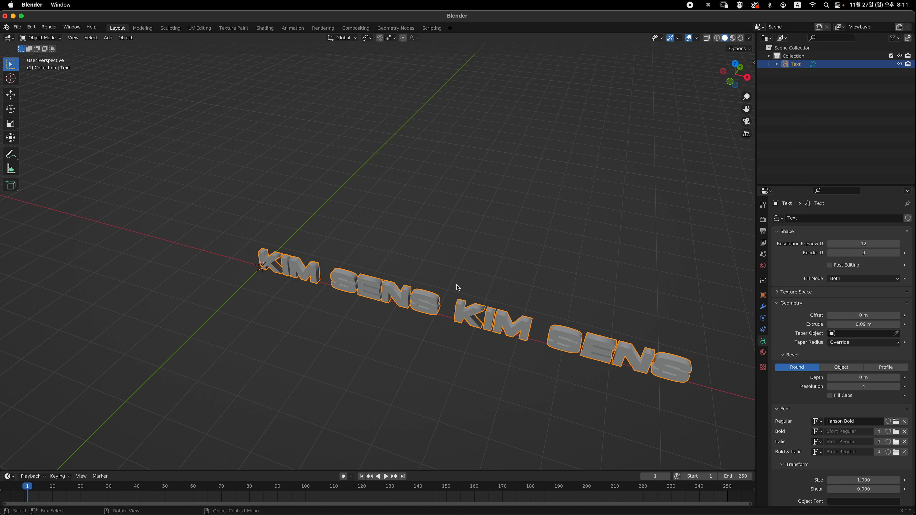
{"action": "key", "text": "shift+a"}
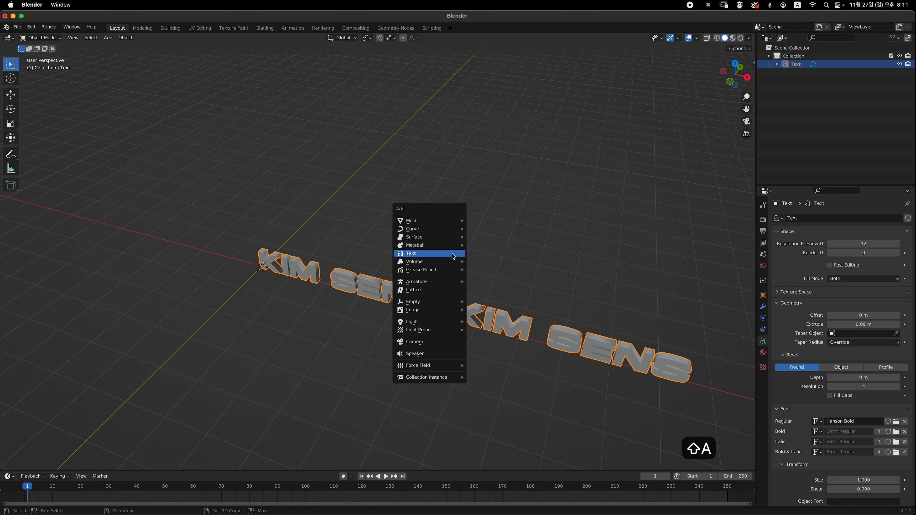
{"action": "mouse_move", "coordinate": [449, 231]}
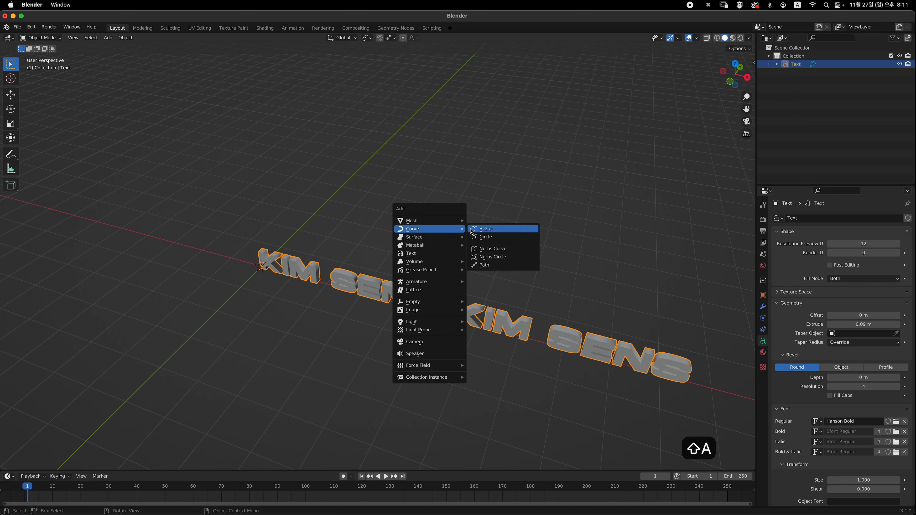
{"action": "left_click", "coordinate": [497, 237]}
{"action": "middle_click_drag", "start_coordinate": [270, 334], "coordinate": [308, 326]}
{"action": "key", "text": "grave"}
{"action": "left_click", "coordinate": [316, 300]}
{"action": "key", "text": "s"}
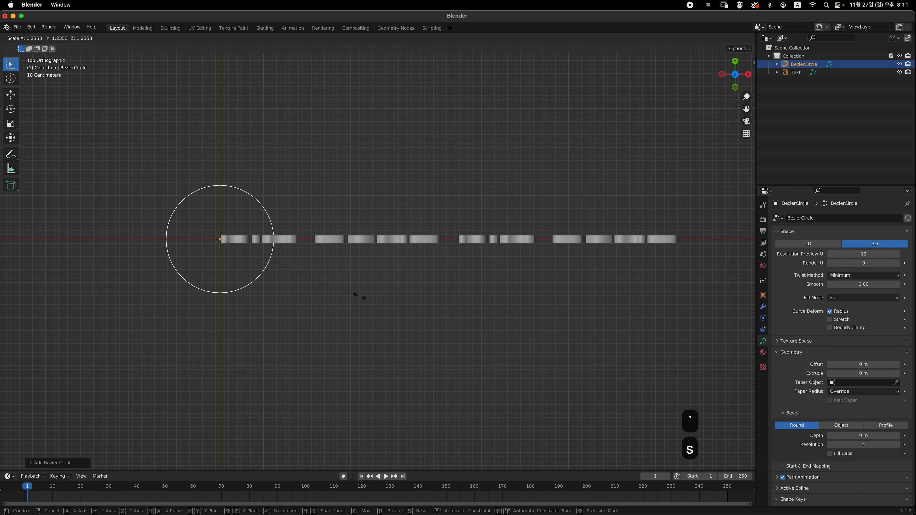
{"action": "left_click", "coordinate": [394, 305]}
{"action": "middle_click_drag", "start_coordinate": [395, 305], "coordinate": [390, 270]}
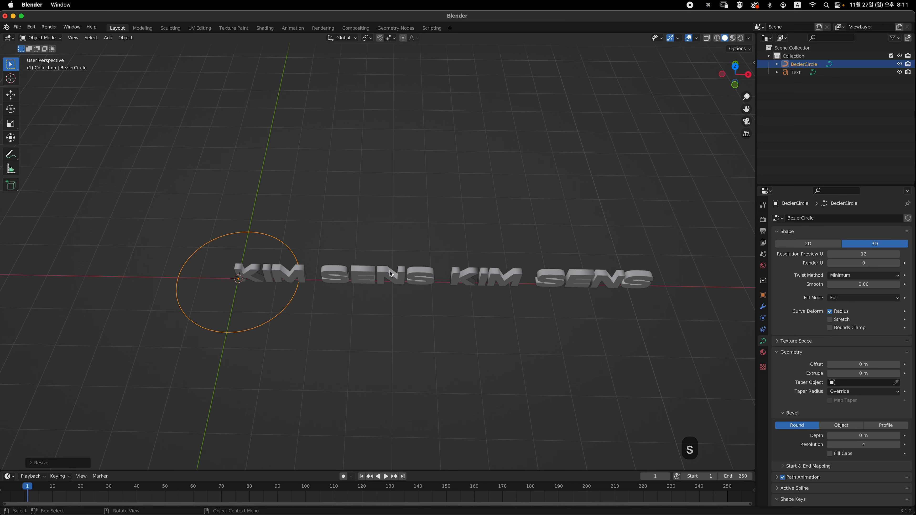
Step: Add a Curve modifier to the text object with the Bezier circle as its curve object
{"action": "left_click", "coordinate": [399, 287]}
{"action": "middle_click_drag", "start_coordinate": [429, 306], "coordinate": [641, 307]}
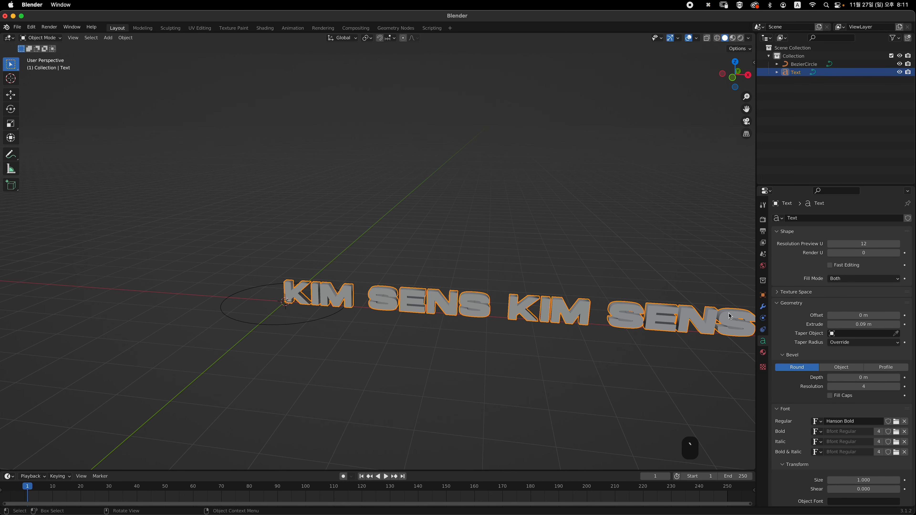
{"action": "left_click", "coordinate": [763, 306]}
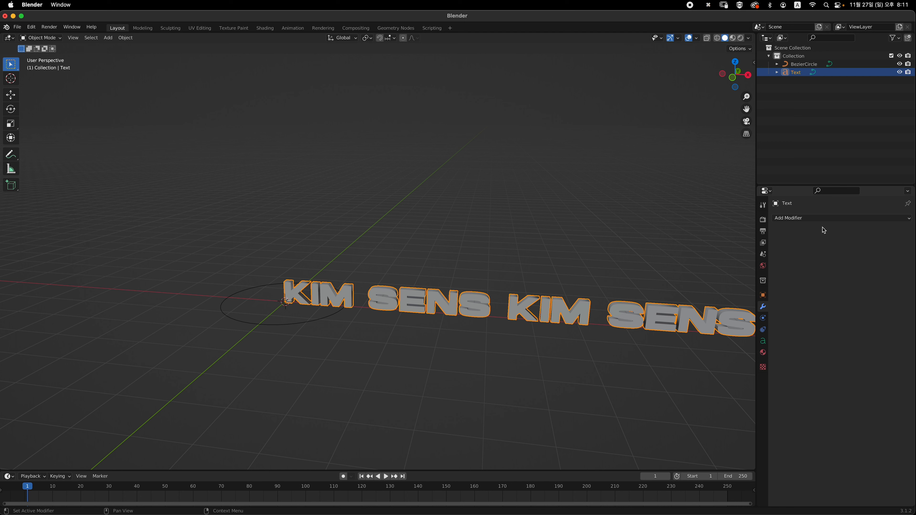
{"action": "left_click", "coordinate": [826, 219]}
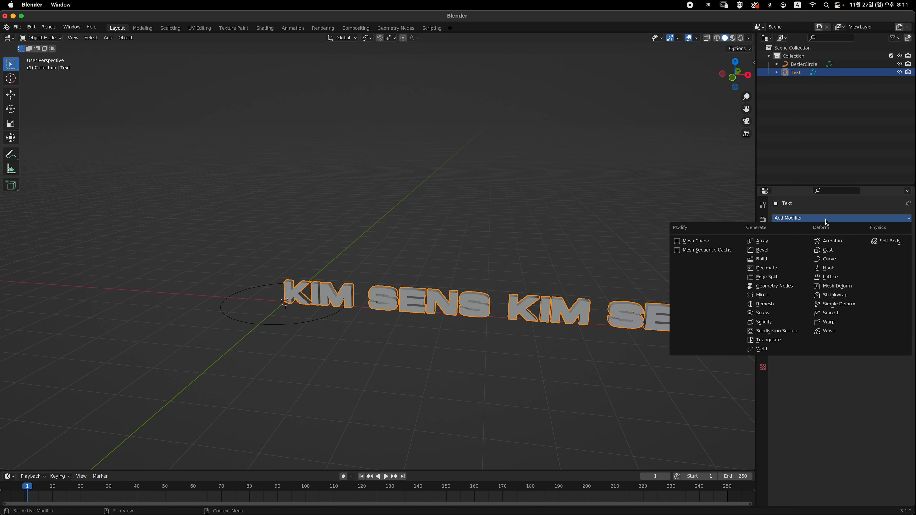
{"action": "left_click", "coordinate": [846, 260]}
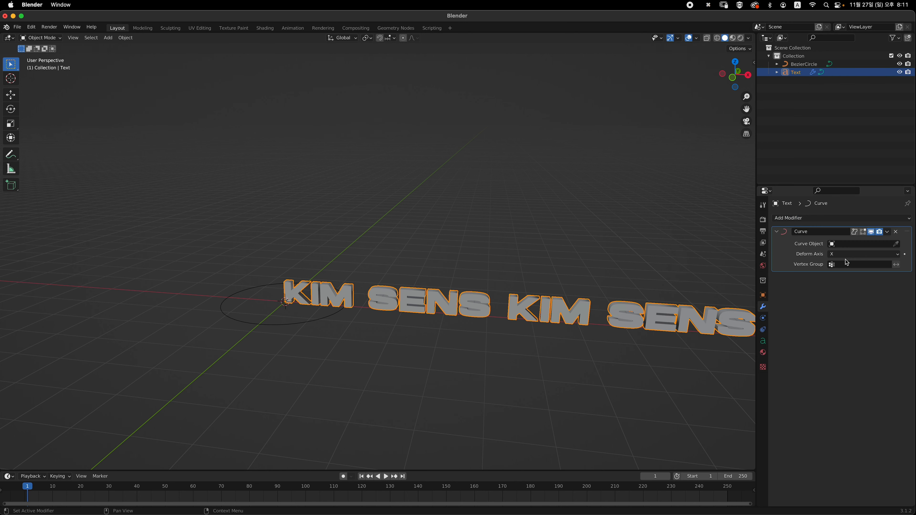
{"action": "left_click", "coordinate": [895, 244]}
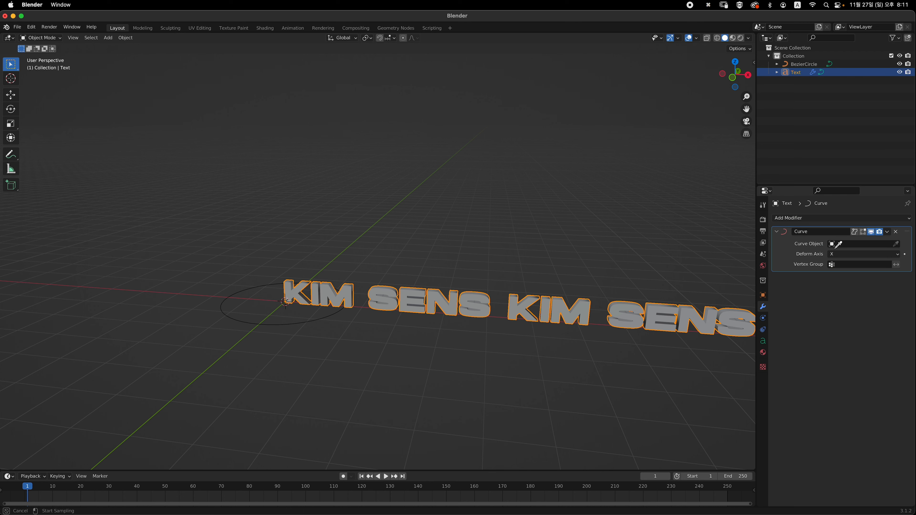
{"action": "left_click", "coordinate": [309, 319]}
Step: Scale up the Bezier circle evenly so the wrapped text spreads around the ring with balanced gaps
{"action": "middle_click_drag", "start_coordinate": [309, 318], "coordinate": [424, 260]}
{"action": "key", "text": "grave"}
{"action": "left_click", "coordinate": [427, 227]}
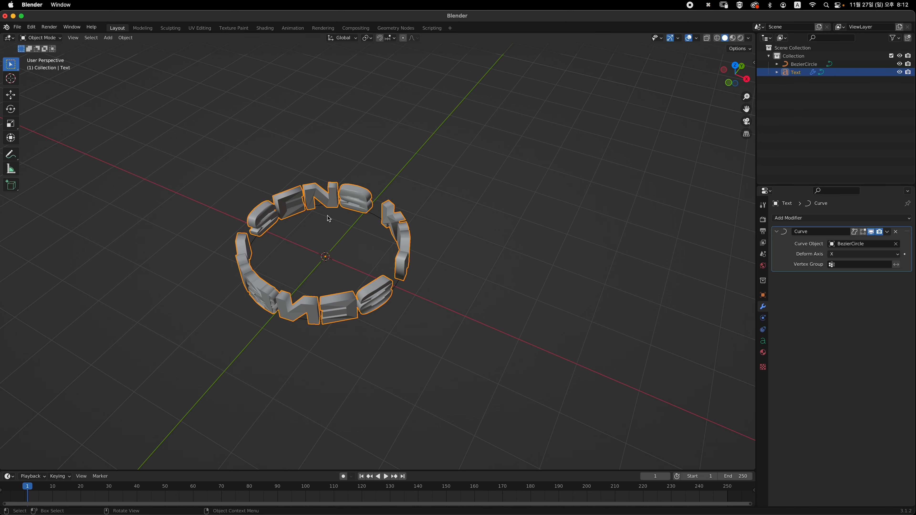
{"action": "middle_click_drag", "start_coordinate": [438, 231], "coordinate": [386, 248]}
{"action": "left_click", "coordinate": [319, 216]}
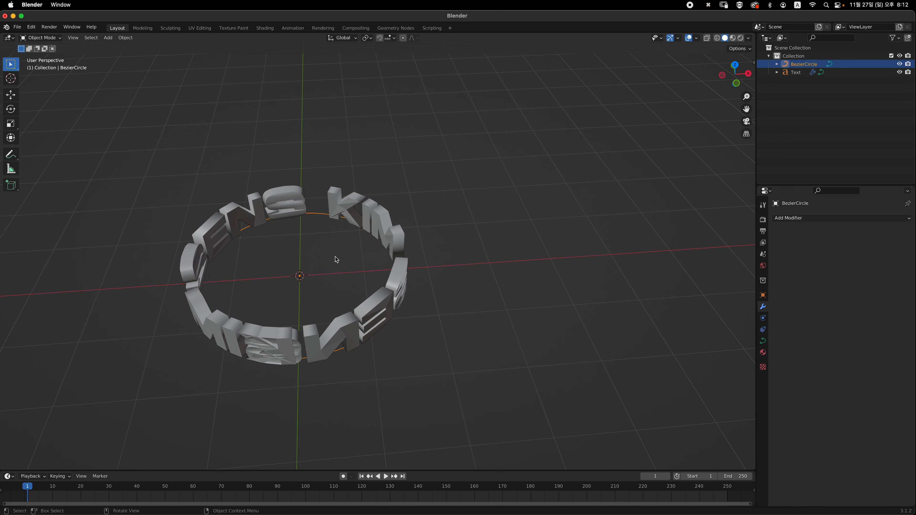
{"action": "key", "text": "s"}
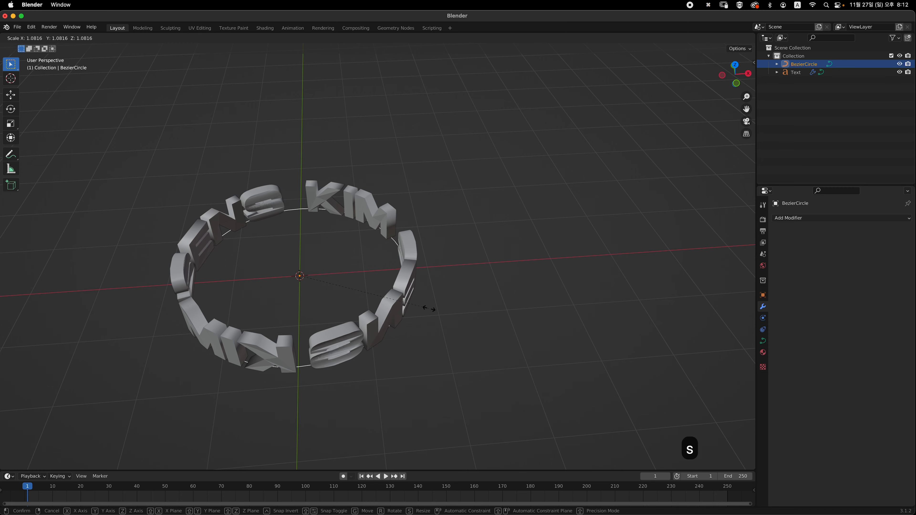
{"action": "left_click", "coordinate": [444, 310]}
{"action": "middle_click_drag", "start_coordinate": [443, 311], "coordinate": [456, 287]}
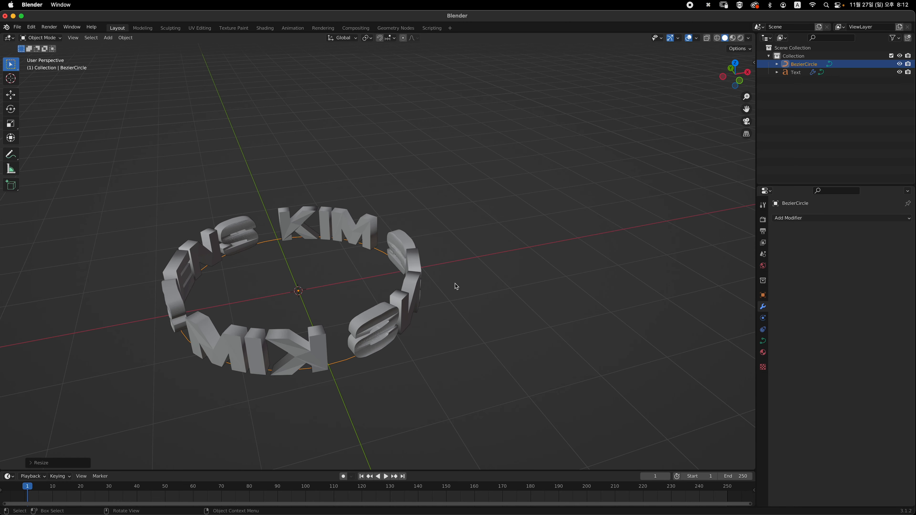
{"action": "key", "text": "grave"}
{"action": "left_click", "coordinate": [332, 251]}
{"action": "middle_click_drag", "start_coordinate": [401, 277], "coordinate": [396, 301]}
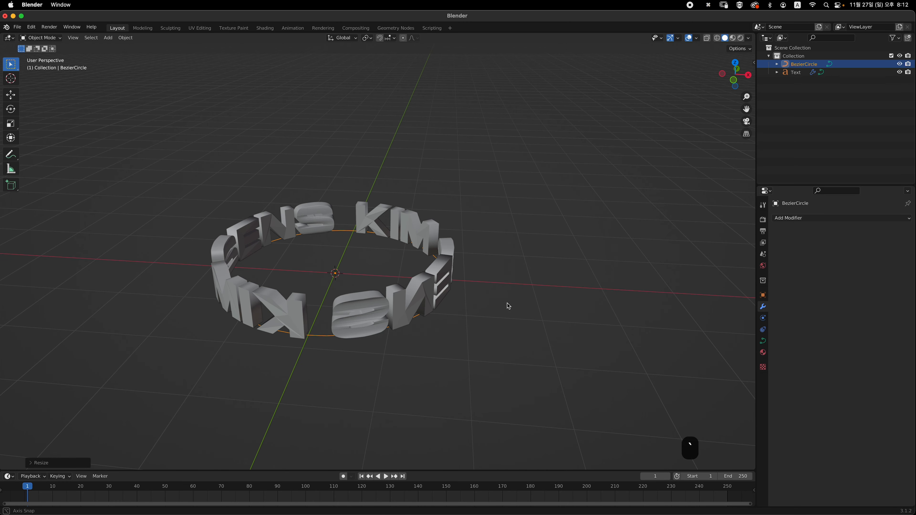
{"action": "middle_click_drag", "start_coordinate": [507, 307], "coordinate": [473, 307]}
Step: Rotate the text object 180° about the global Z axis so its letters face outward
{"action": "left_click", "coordinate": [432, 305]}
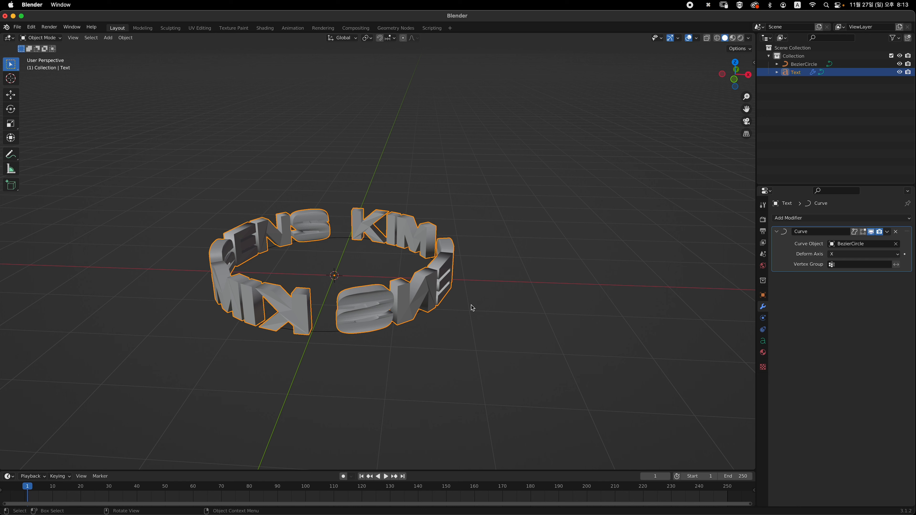
{"action": "key", "text": "r"}
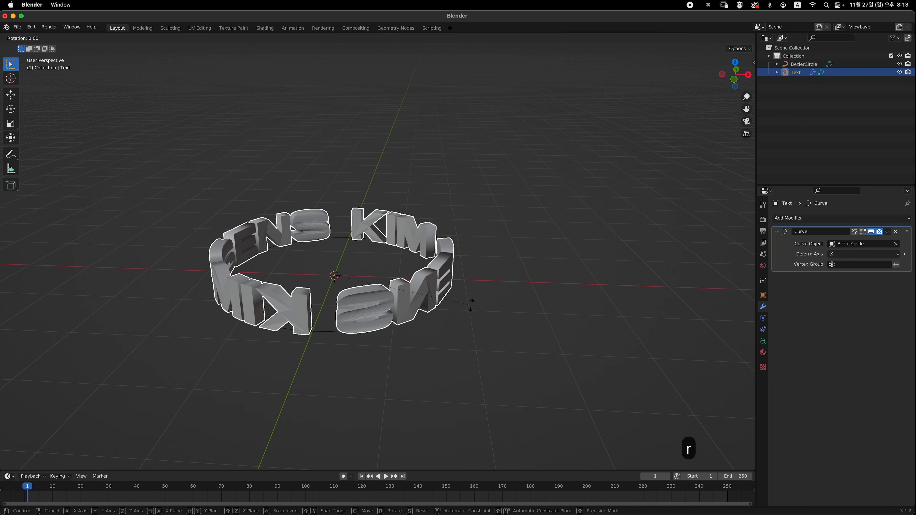
{"action": "type", "text": "z"}
{"action": "type", "text": "180"}
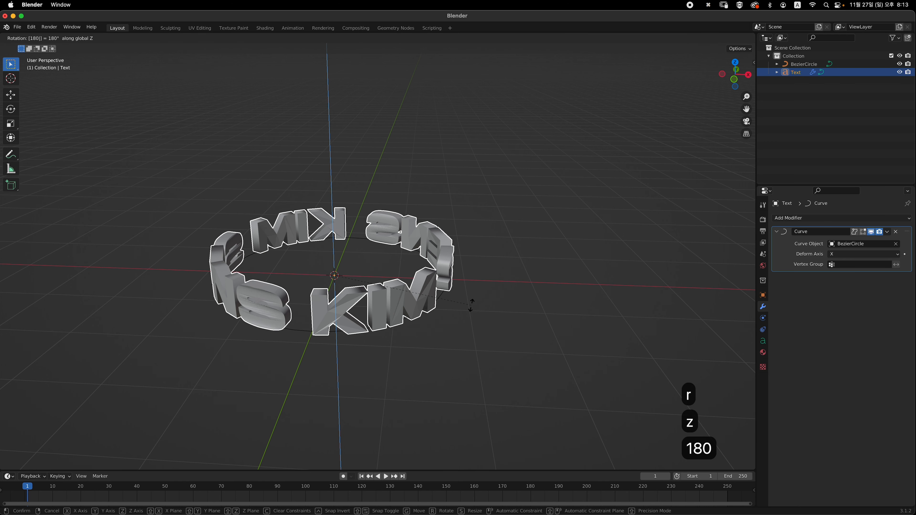
{"action": "key", "text": "Return"}
{"action": "middle_click_drag", "start_coordinate": [505, 276], "coordinate": [465, 280]}
{"action": "middle_click_drag", "start_coordinate": [411, 266], "coordinate": [338, 278]}
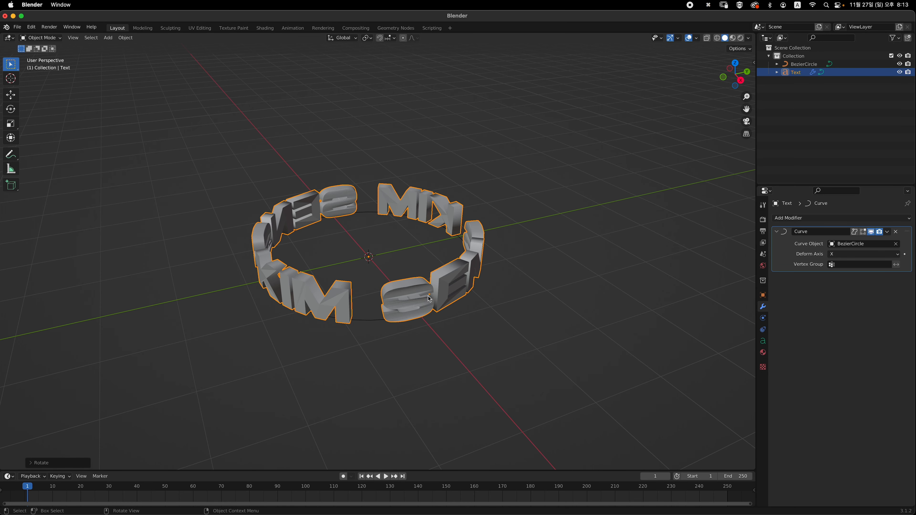
{"action": "middle_click_drag", "start_coordinate": [429, 299], "coordinate": [508, 253]}
{"action": "left_click", "coordinate": [544, 269]}
{"action": "mouse_move", "coordinate": [447, 287]}
{"action": "middle_mouse_down"}
{"action": "mouse_move", "coordinate": [477, 284]}
{"action": "mouse_move", "coordinate": [432, 289]}
{"action": "middle_mouse_up"}
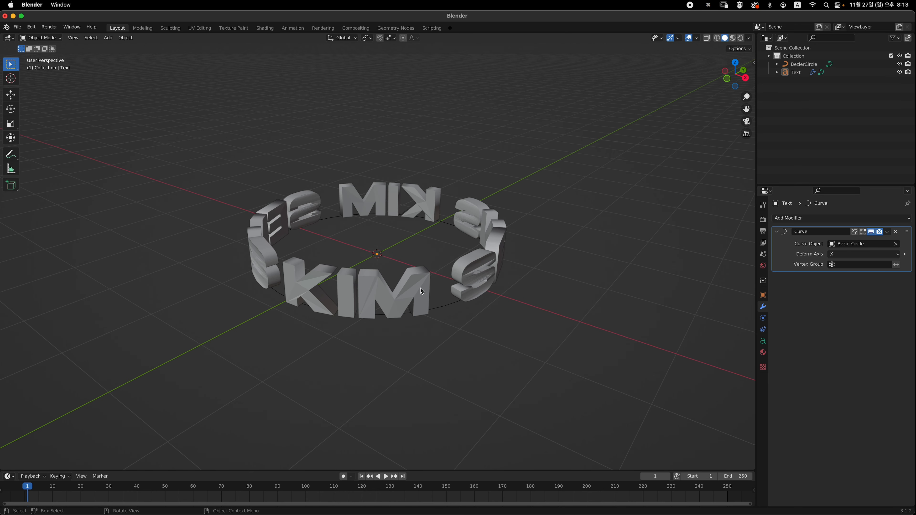
Step: Add a Remesh modifier to the text object and place it above the Curve modifier in the stack
{"action": "left_click", "coordinate": [422, 291]}
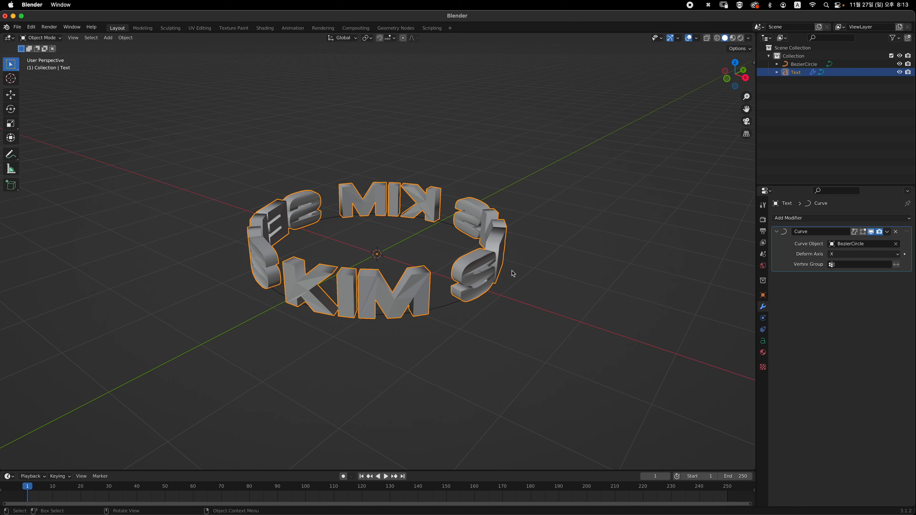
{"action": "middle_click_drag", "start_coordinate": [513, 274], "coordinate": [502, 283]}
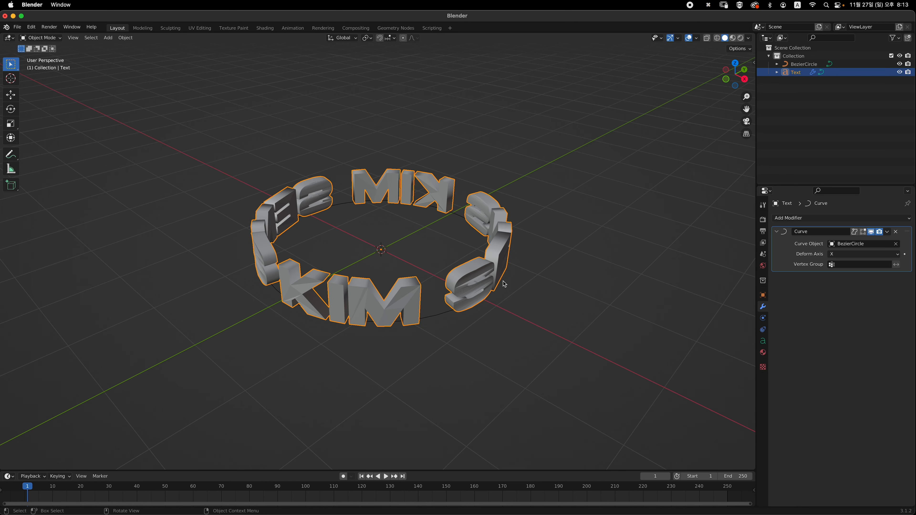
{"action": "left_click", "coordinate": [794, 218]}
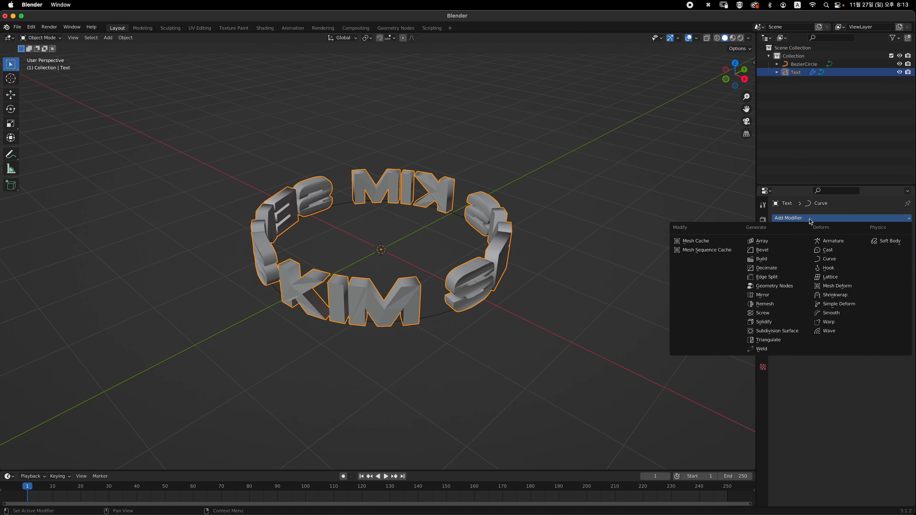
{"action": "left_click", "coordinate": [785, 304]}
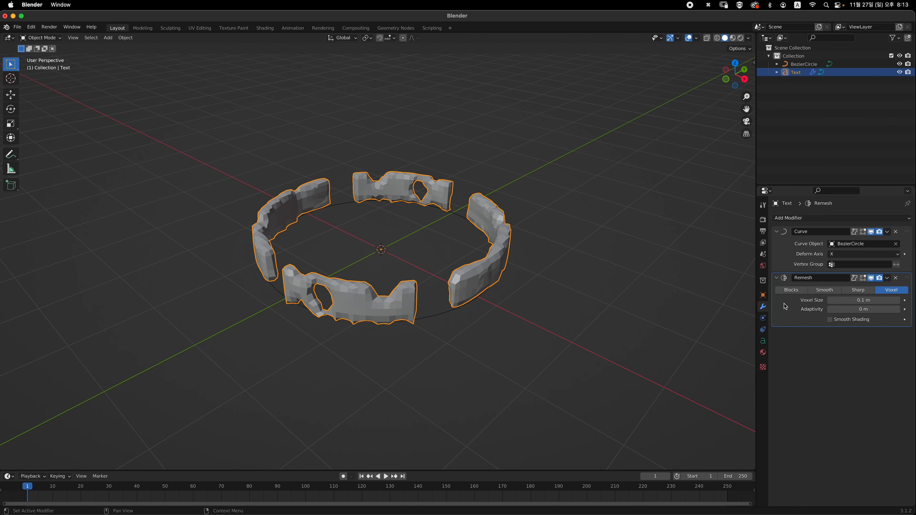
{"action": "middle_click_drag", "start_coordinate": [619, 304], "coordinate": [642, 307], "text": "shift"}
{"action": "left_click_drag", "start_coordinate": [907, 281], "coordinate": [908, 232]}
{"action": "middle_click_drag", "start_coordinate": [476, 269], "coordinate": [472, 274], "text": "shift"}
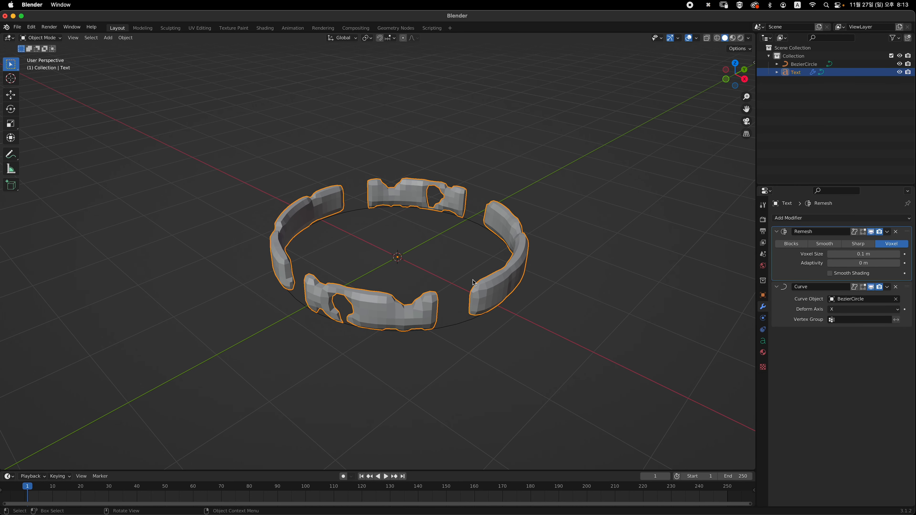
Step: Set the Remesh modifier to Smooth mode, disable Remove Disconnected and raise the octree depth to 11
{"action": "left_click", "coordinate": [821, 245]}
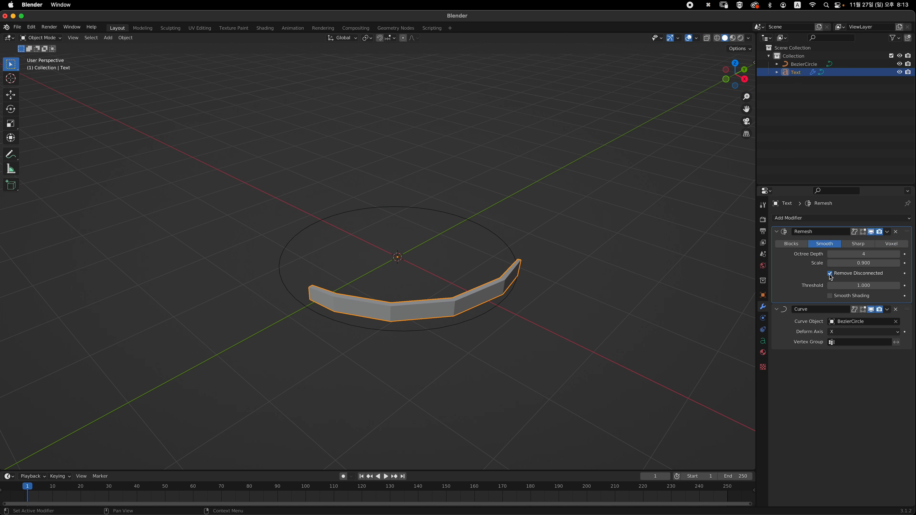
{"action": "left_click", "coordinate": [830, 274]}
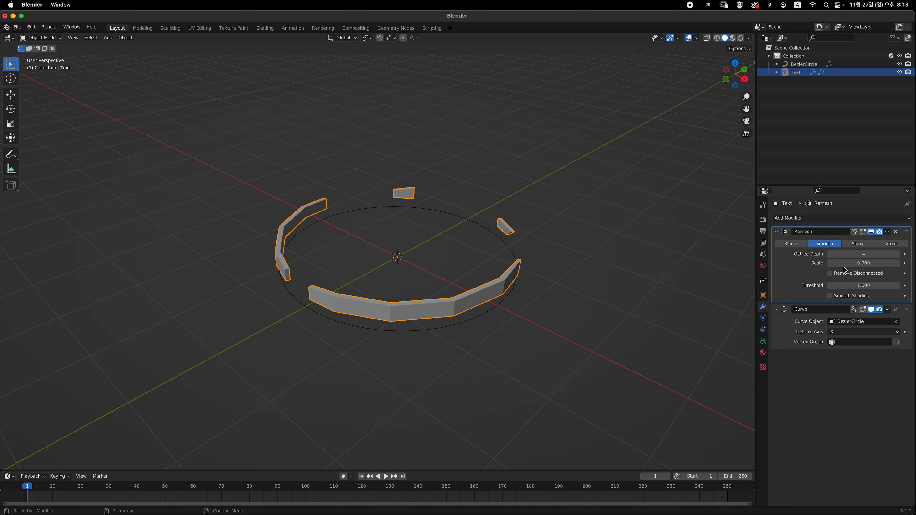
{"action": "left_click", "coordinate": [897, 254]}
{"action": "left_click", "coordinate": [897, 254]}
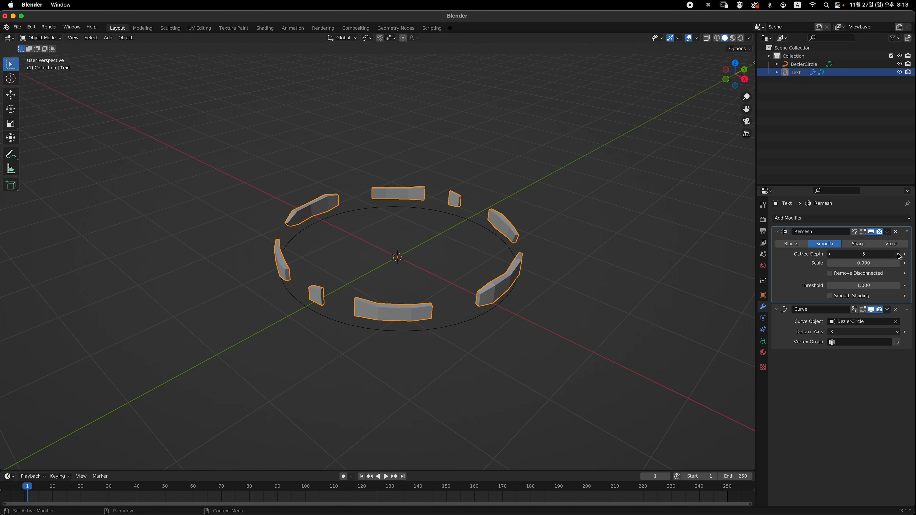
{"action": "left_click", "coordinate": [897, 254]}
{"action": "left_click", "coordinate": [898, 254]}
{"action": "left_click", "coordinate": [898, 254]}
{"action": "left_click", "coordinate": [897, 254]}
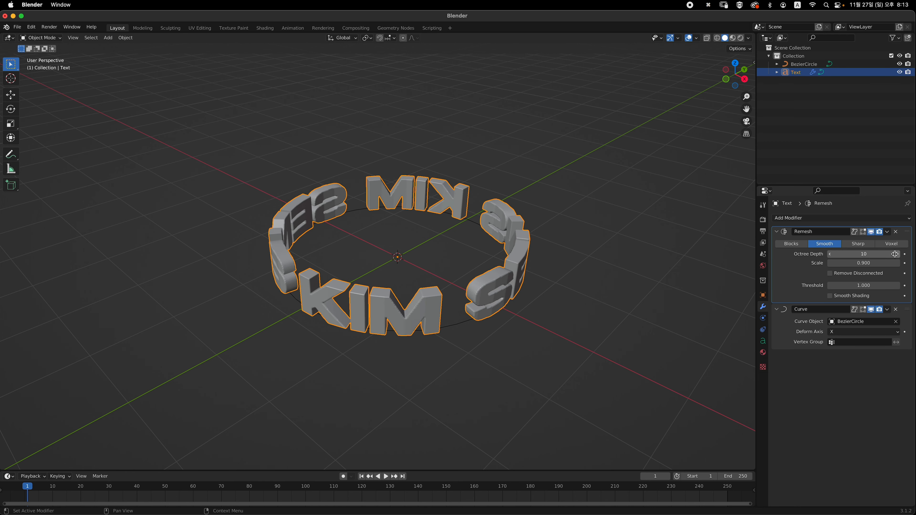
{"action": "left_click", "coordinate": [898, 256]}
Step: Convert the text object with its modifiers into a mesh
{"action": "middle_click_drag", "start_coordinate": [525, 309], "coordinate": [525, 291]}
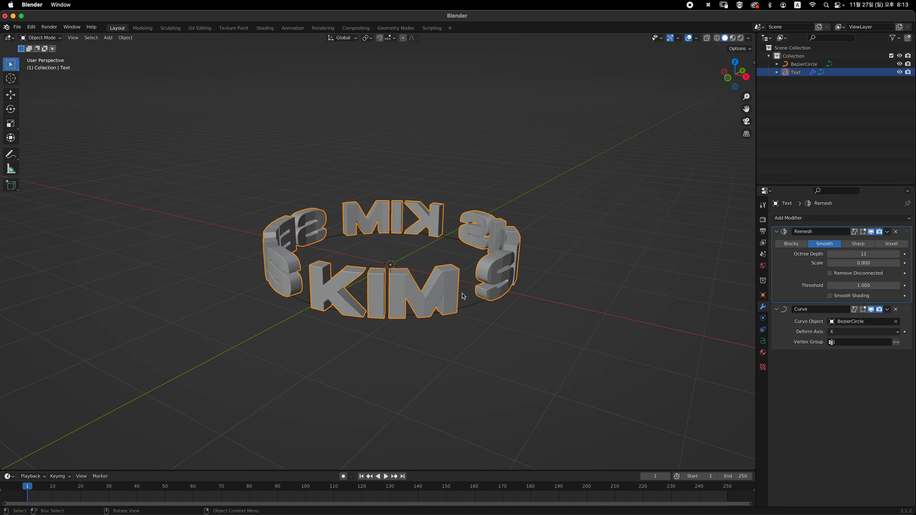
{"action": "middle_click_drag", "start_coordinate": [461, 292], "coordinate": [492, 323], "text": "ctrl"}
{"action": "scroll", "coordinate": [449, 328], "scroll_direction": "down", "scroll_amount": 2}
{"action": "scroll", "coordinate": [505, 310], "scroll_direction": "down", "scroll_amount": 1}
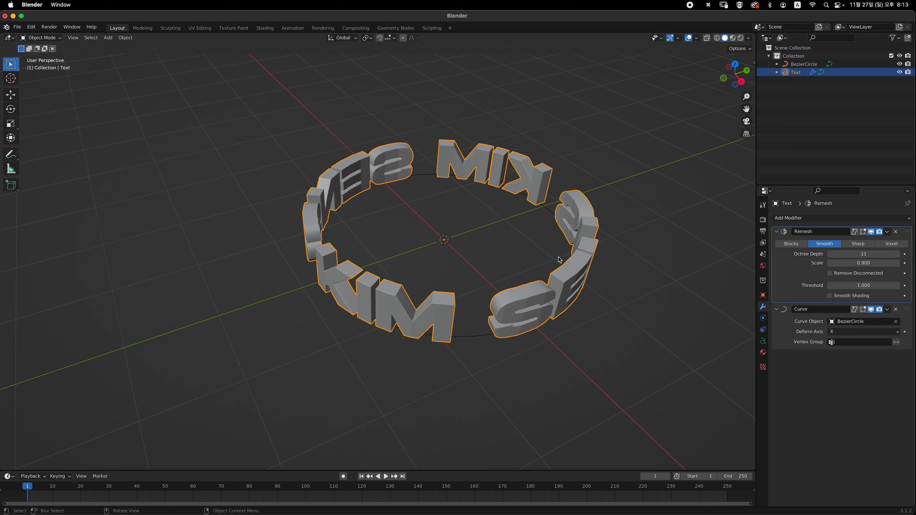
{"action": "middle_click_drag", "start_coordinate": [561, 258], "coordinate": [607, 251]}
{"action": "right_click", "coordinate": [580, 234]}
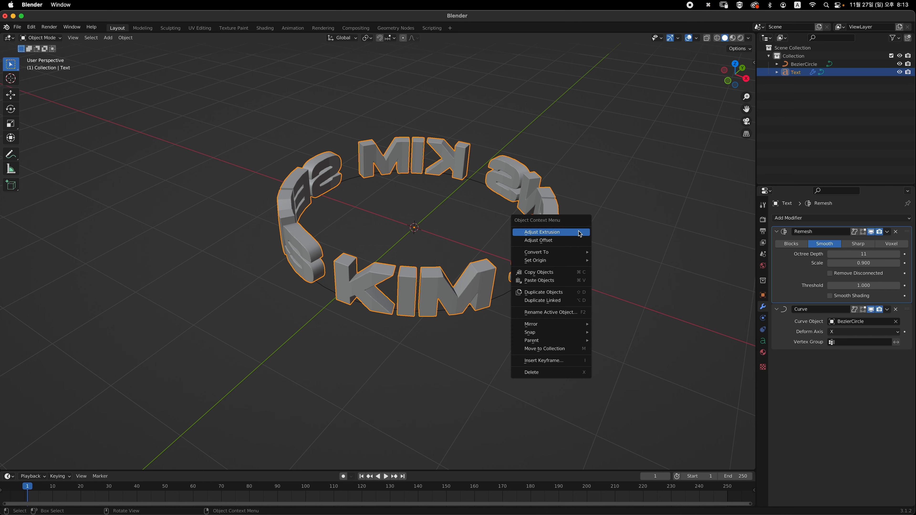
{"action": "mouse_move", "coordinate": [567, 253]}
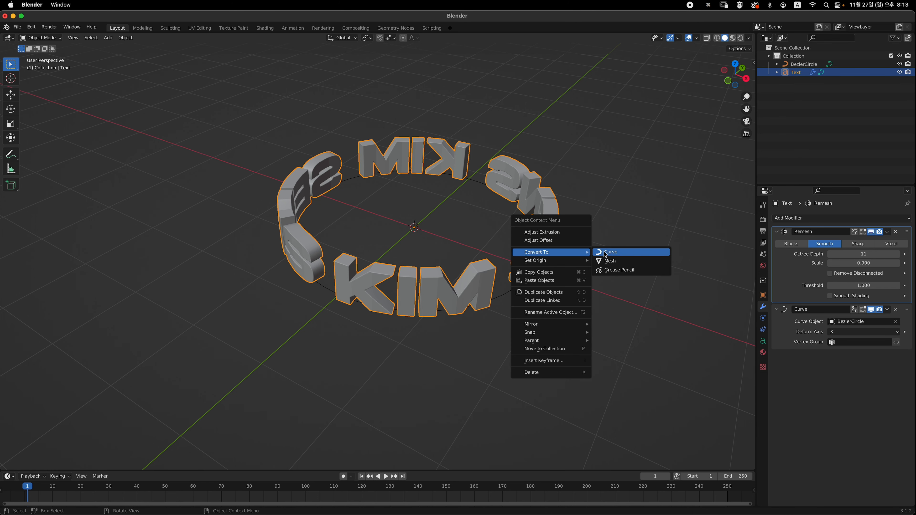
{"action": "left_click", "coordinate": [621, 260]}
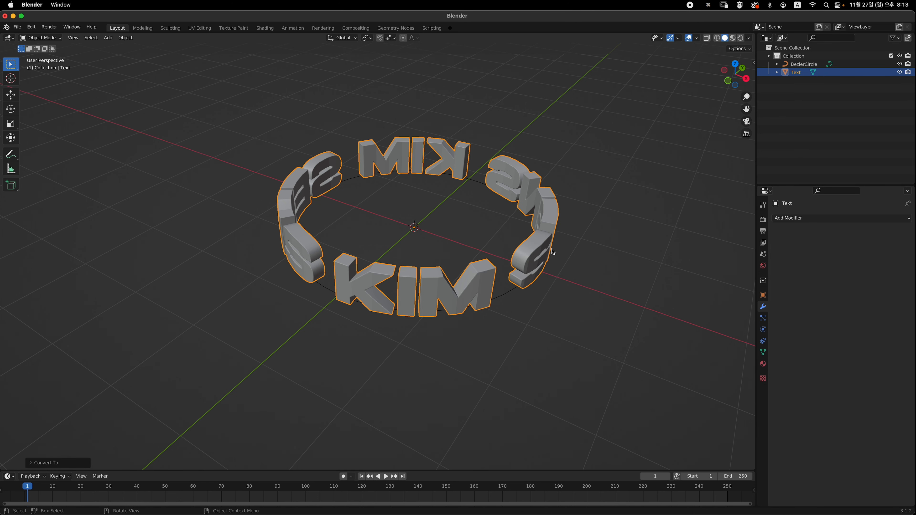
Step: Delete the Bezier circle, keeping only the text ring mesh
{"action": "middle_click_drag", "start_coordinate": [553, 251], "coordinate": [585, 246]}
{"action": "key", "text": "grave"}
{"action": "middle_click_drag", "start_coordinate": [518, 234], "coordinate": [480, 342], "text": "shift"}
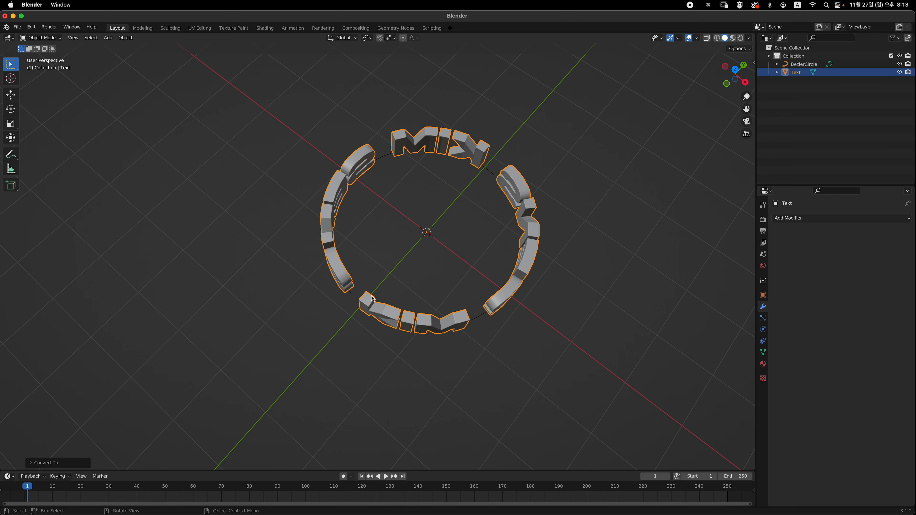
{"action": "middle_click_drag", "start_coordinate": [544, 265], "coordinate": [466, 309]}
{"action": "left_click", "coordinate": [449, 318]}
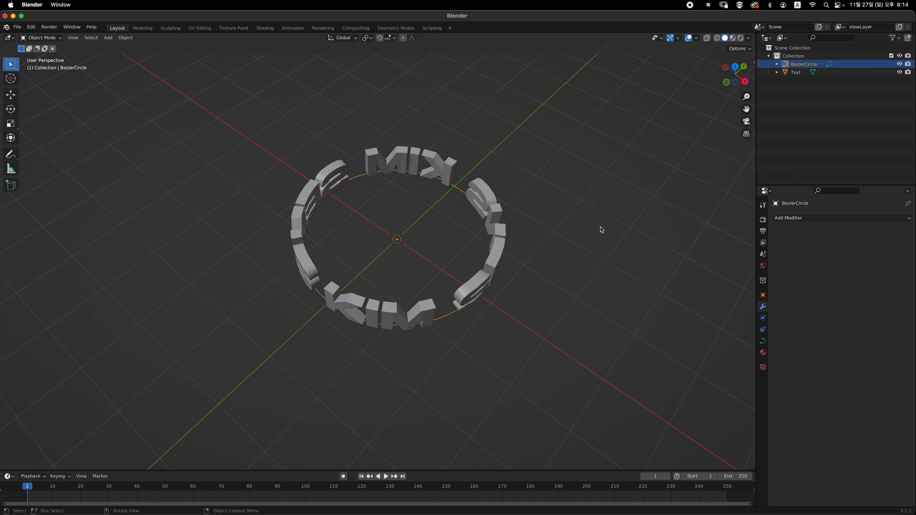
{"action": "key", "text": "x"}
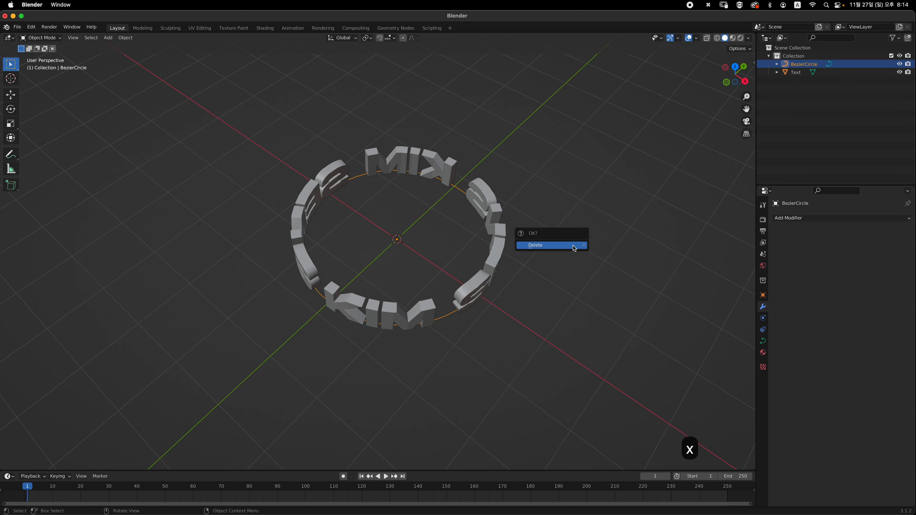
{"action": "left_click", "coordinate": [575, 250]}
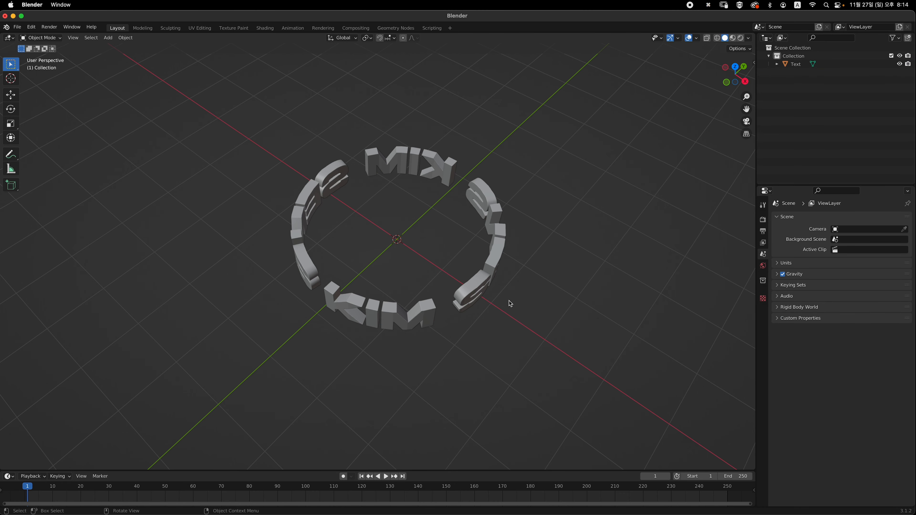
Step: Set the text ring mesh's origin to its geometry
{"action": "middle_click_drag", "start_coordinate": [509, 301], "coordinate": [487, 271]}
{"action": "left_click", "coordinate": [470, 260]}
{"action": "key", "text": "KP_1"}
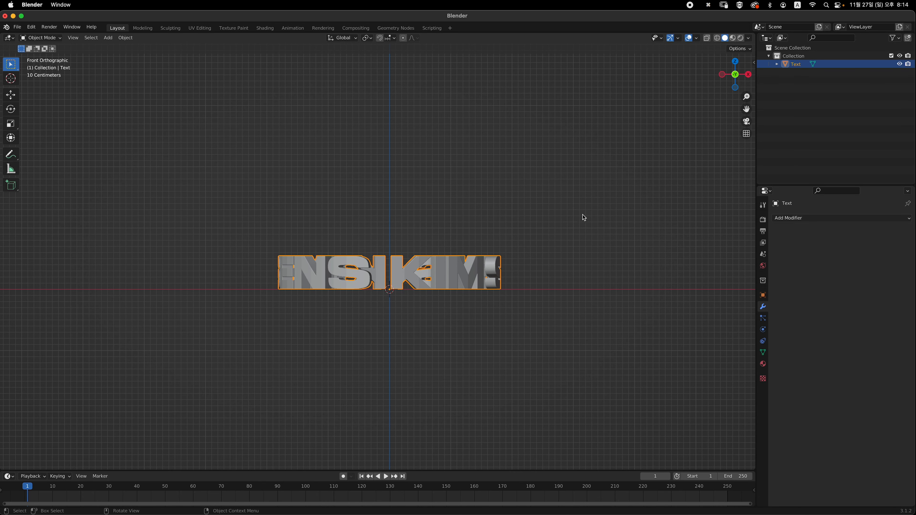
{"action": "right_click", "coordinate": [556, 224]}
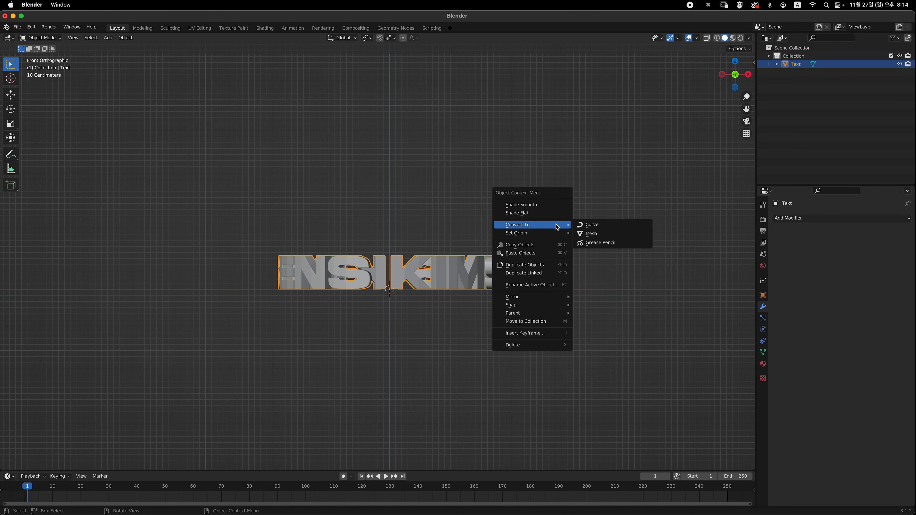
{"action": "mouse_move", "coordinate": [549, 232]}
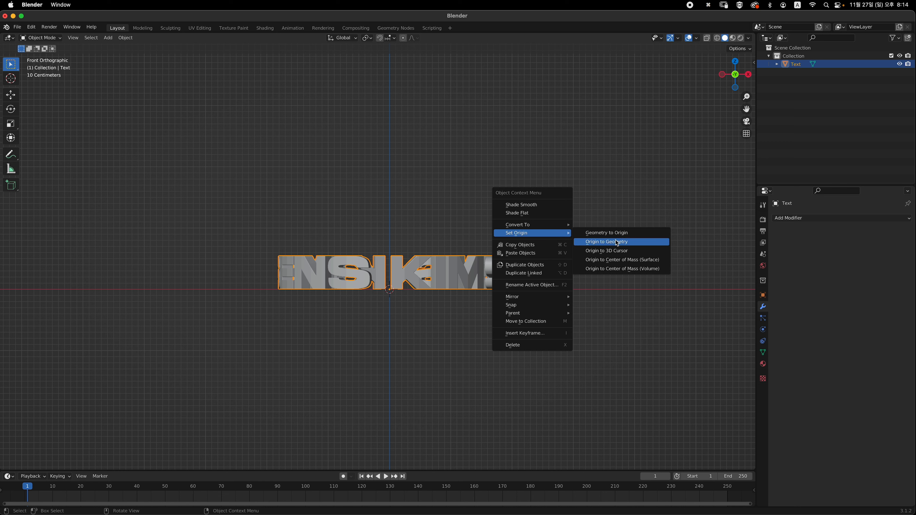
{"action": "left_click", "coordinate": [635, 243]}
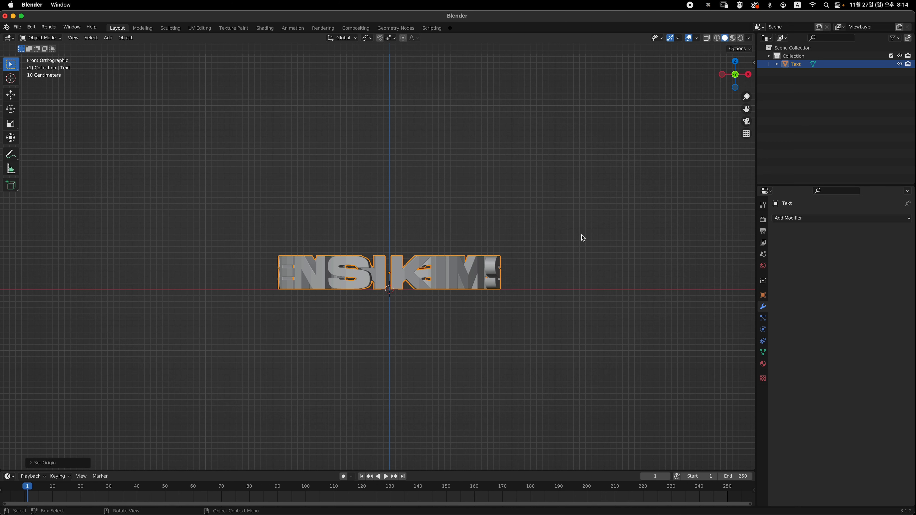
Step: Snap the text ring to the 3D cursor at the world origin and return to the front view
{"action": "key", "text": "shift+s"}
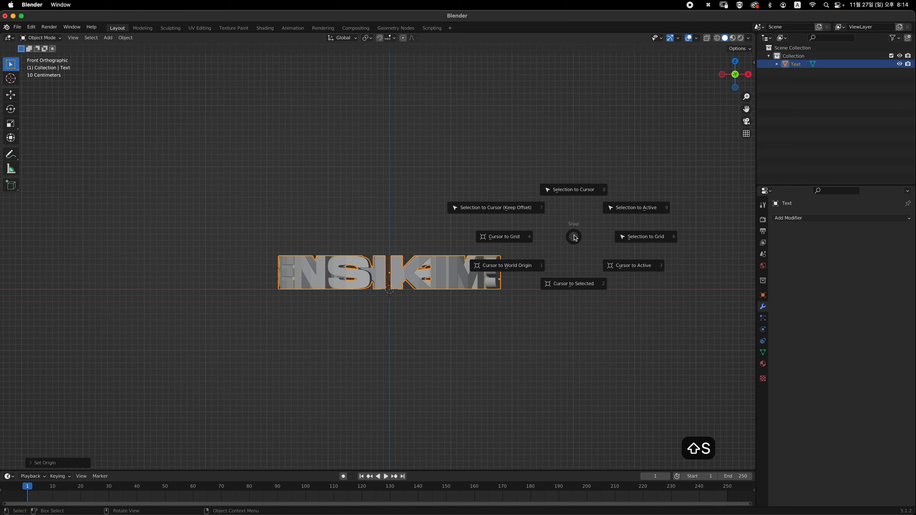
{"action": "left_click", "coordinate": [576, 198]}
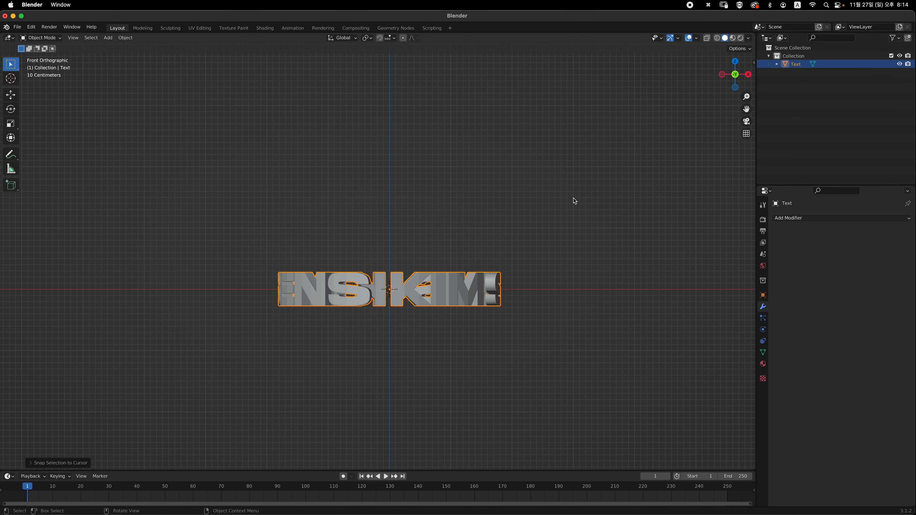
{"action": "middle_click_drag", "start_coordinate": [573, 199], "coordinate": [331, 232]}
{"action": "middle_click_drag", "start_coordinate": [434, 309], "coordinate": [495, 267]}
{"action": "key", "text": "grave"}
{"action": "left_click", "coordinate": [485, 249]}
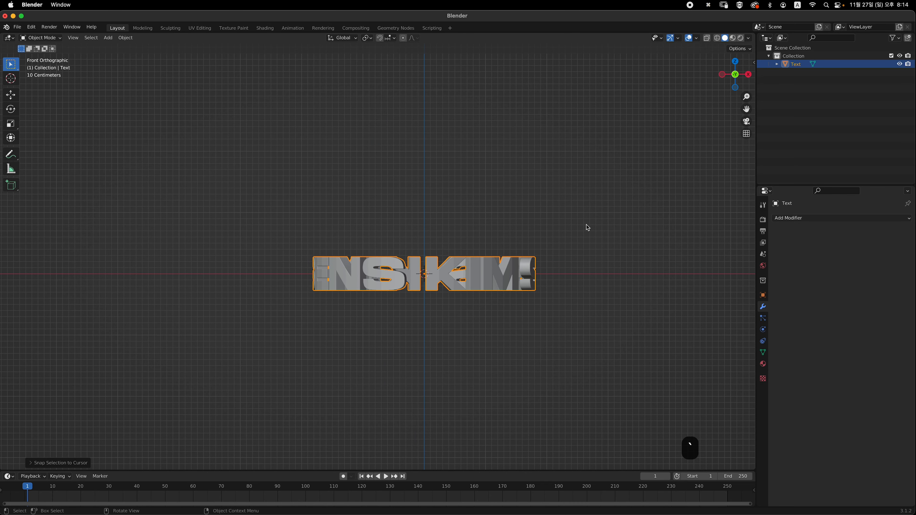
Step: Add a torus mesh at the world origin and switch to the top view
{"action": "scroll", "coordinate": [550, 253], "scroll_direction": "down", "scroll_amount": 2}
{"action": "middle_click_drag", "start_coordinate": [545, 253], "coordinate": [532, 260], "text": "shift"}
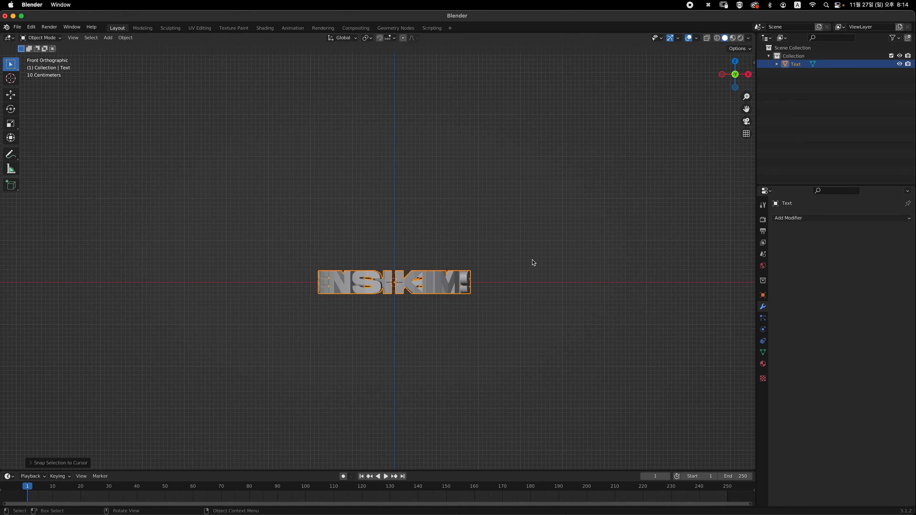
{"action": "left_click", "coordinate": [553, 246]}
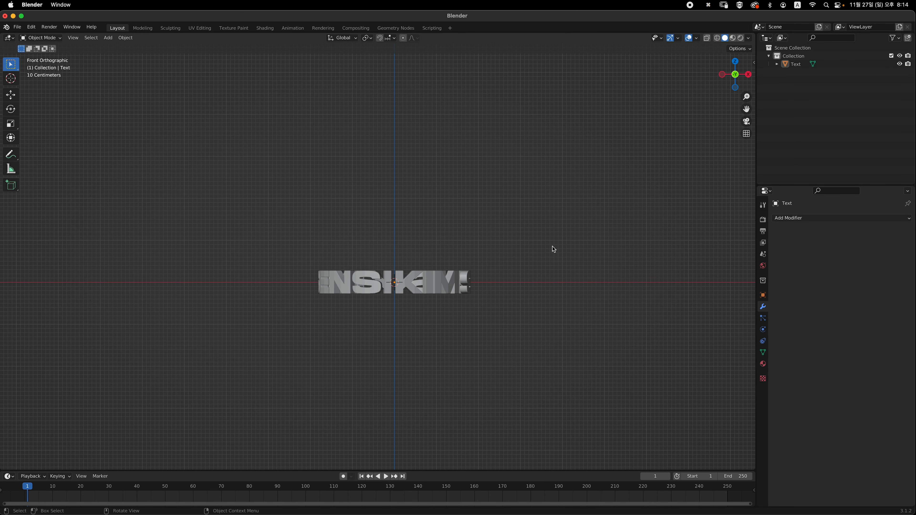
{"action": "middle_click_drag", "start_coordinate": [537, 268], "coordinate": [531, 273]}
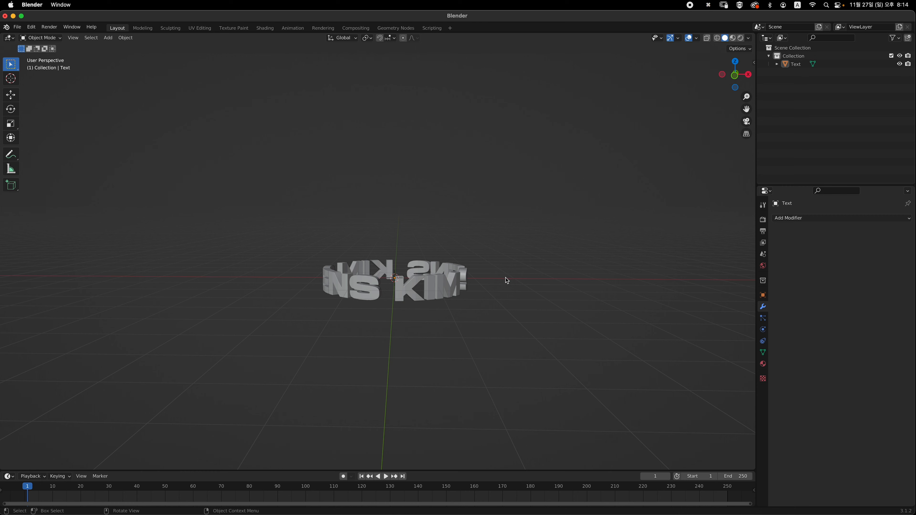
{"action": "key", "text": "shift+a"}
{"action": "mouse_move", "coordinate": [455, 247]}
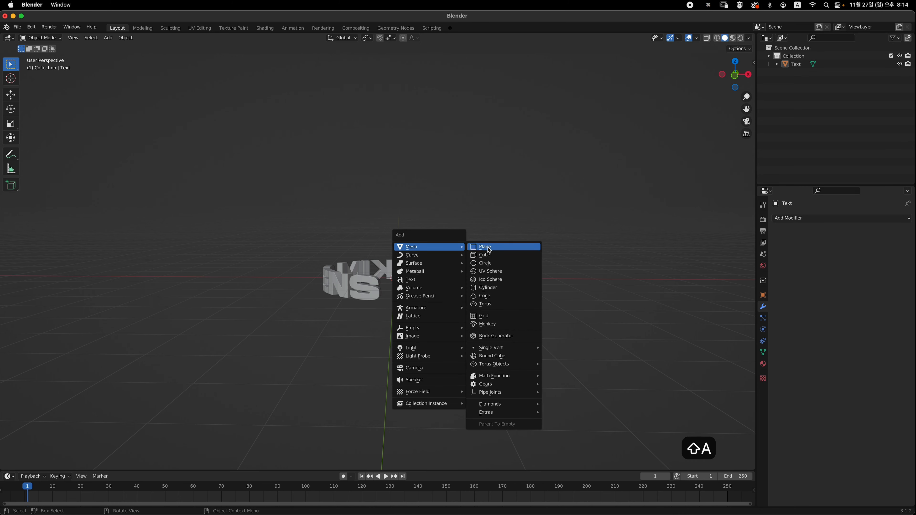
{"action": "left_click", "coordinate": [509, 304]}
{"action": "key", "text": "grave"}
{"action": "left_click", "coordinate": [507, 221]}
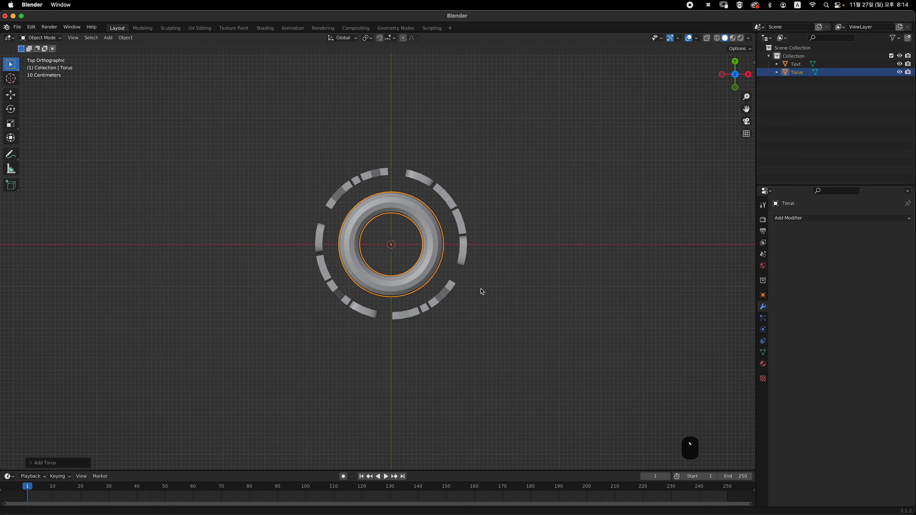
Step: Scale the torus uniformly to about 1.723 so its tube encloses the text ring, using X-ray display to check the fit
{"action": "scroll", "coordinate": [431, 301], "scroll_direction": "up", "scroll_amount": 3}
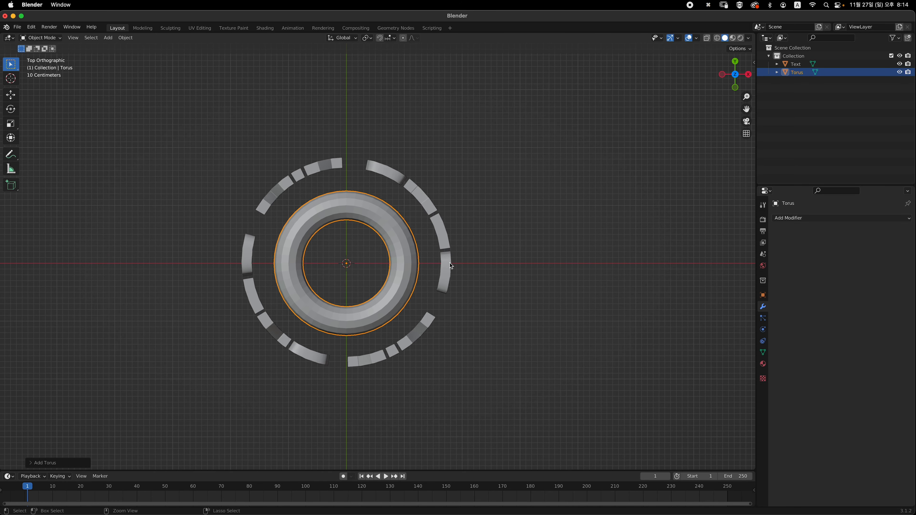
{"action": "scroll", "coordinate": [453, 265], "scroll_direction": "down", "scroll_amount": 1, "text": "ctrl"}
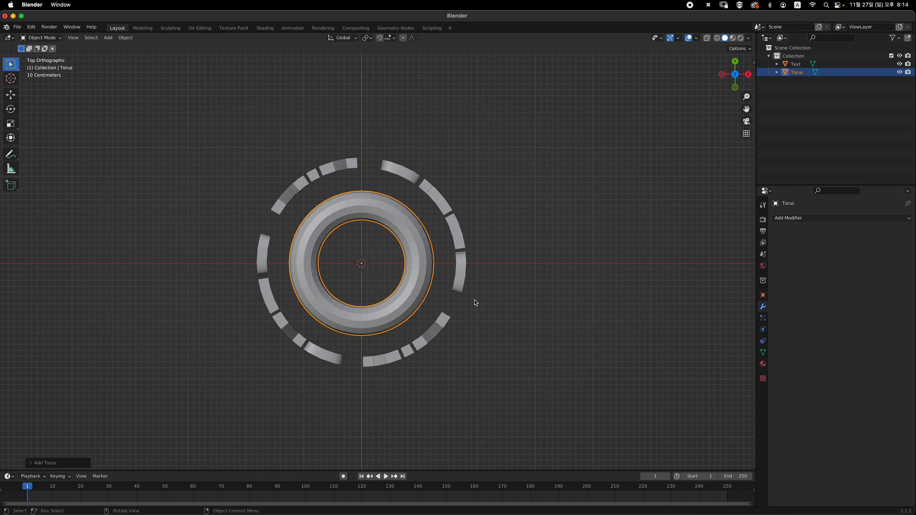
{"action": "key", "text": "s"}
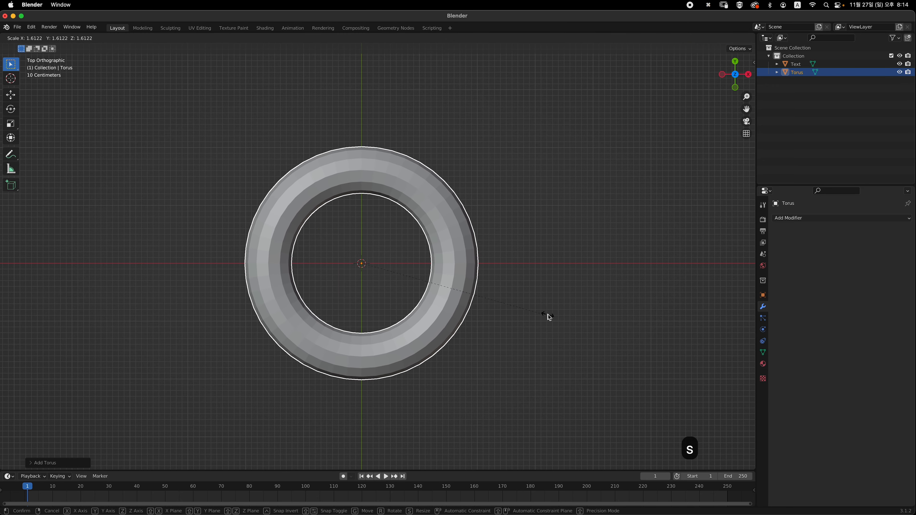
{"action": "left_click", "coordinate": [548, 317]}
{"action": "key", "text": "alt+z"}
{"action": "scroll", "coordinate": [526, 303], "scroll_direction": "up", "scroll_amount": 3}
{"action": "key", "text": "s"}
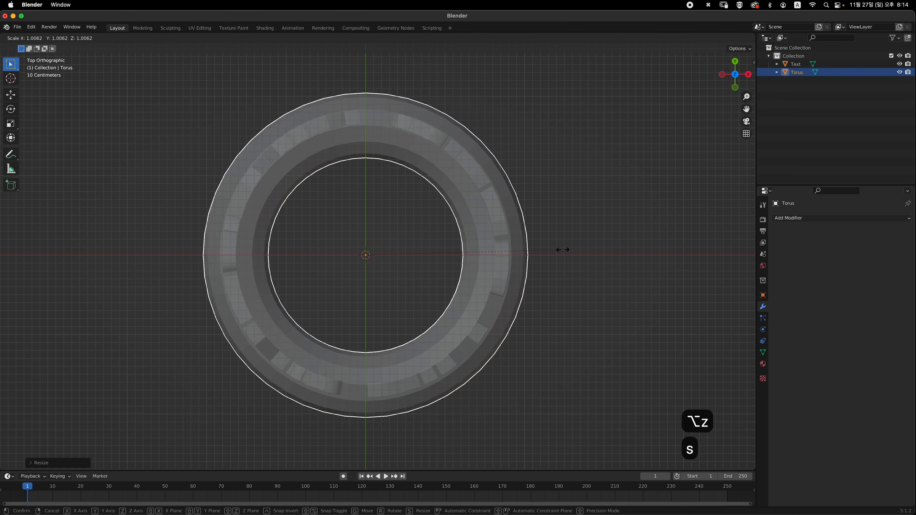
{"action": "left_click", "coordinate": [573, 253]}
Step: Fatten the whole torus mesh outward by about 0.04 m so the letters fit inside the tube
{"action": "middle_click_drag", "start_coordinate": [574, 253], "coordinate": [480, 270]}
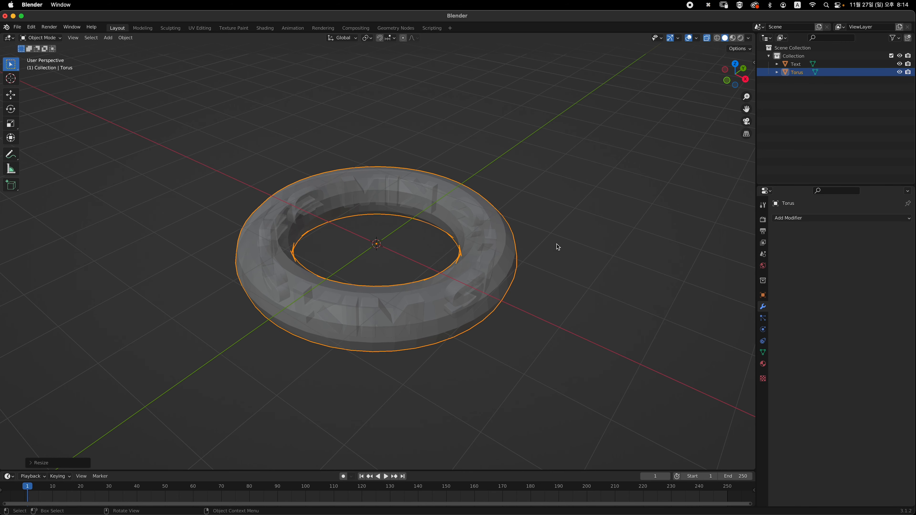
{"action": "middle_click_drag", "start_coordinate": [558, 247], "coordinate": [530, 246]}
{"action": "key", "text": "Tab"}
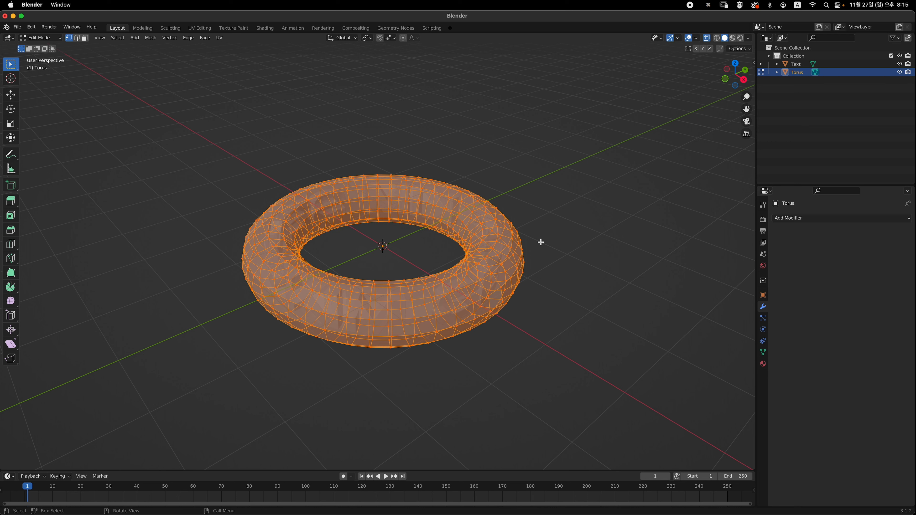
{"action": "key", "text": "alt+s"}
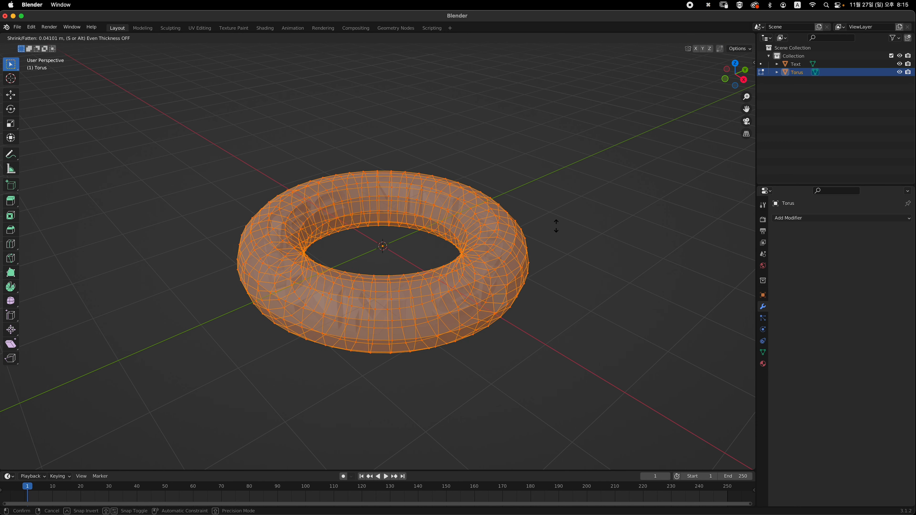
{"action": "left_click", "coordinate": [556, 226]}
{"action": "key", "text": "Tab"}
Step: Turn off X-ray, give the torus a level 2 Subdivision Surface modifier, and shade it smooth
{"action": "middle_click_drag", "start_coordinate": [497, 291], "coordinate": [544, 231]}
{"action": "key", "text": "alt+z"}
{"action": "key", "text": "super+2"}
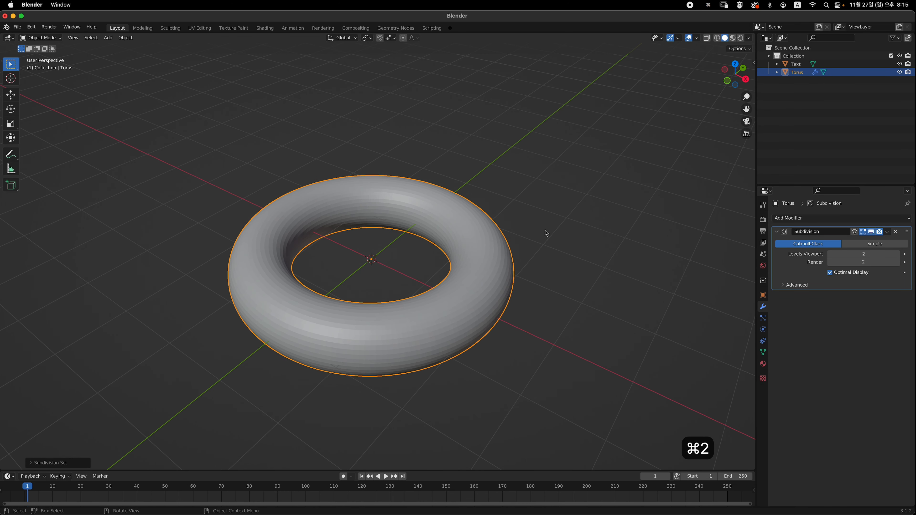
{"action": "right_click", "coordinate": [549, 236]}
{"action": "left_click", "coordinate": [547, 205]}
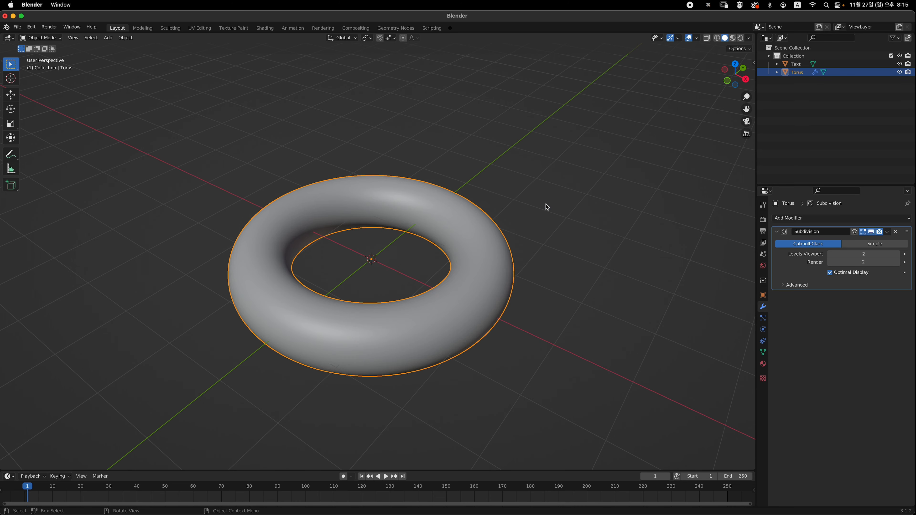
Step: Parent the text ring to the torus with the Object option, keeping the torus as the active object
{"action": "middle_click_drag", "start_coordinate": [513, 228], "coordinate": [543, 255]}
{"action": "key", "text": "grave"}
{"action": "left_click", "coordinate": [454, 228]}
{"action": "scroll", "coordinate": [474, 227], "scroll_direction": "down", "scroll_amount": 2}
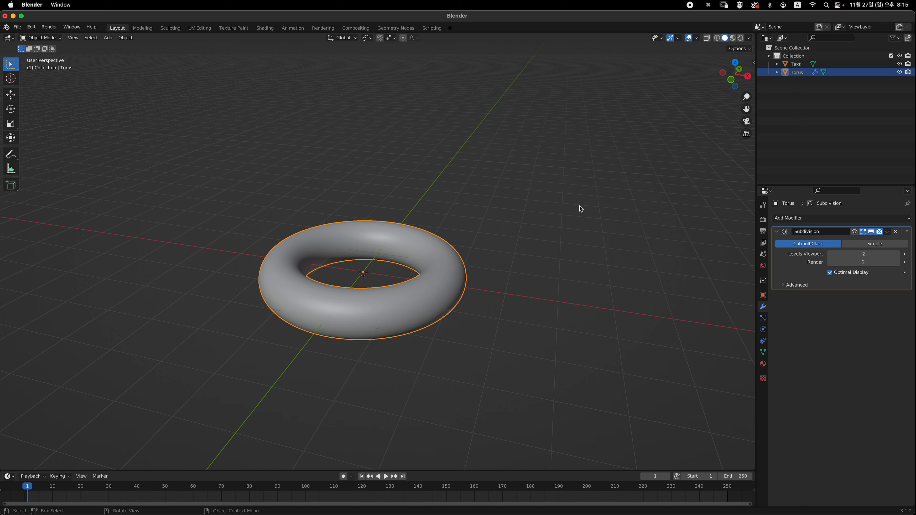
{"action": "left_click", "coordinate": [789, 94]}
{"action": "left_click", "coordinate": [798, 73]}
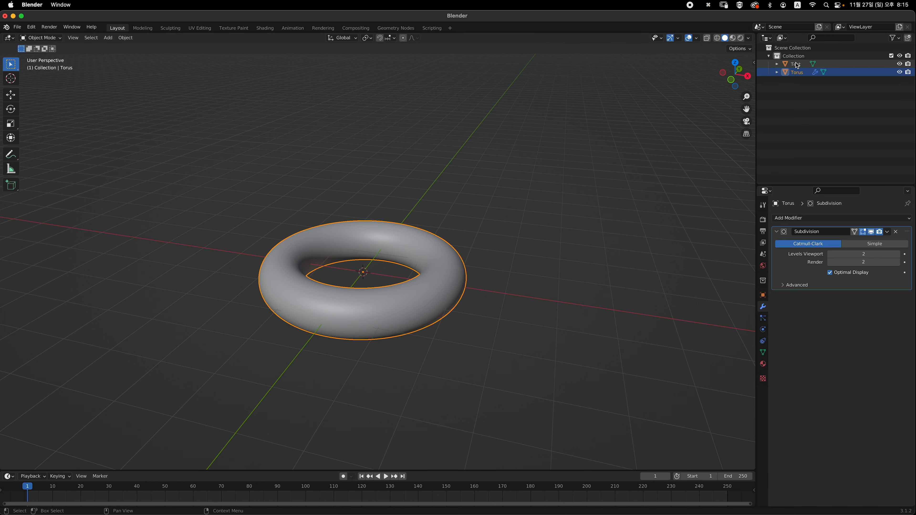
{"action": "left_click", "coordinate": [795, 63]}
{"action": "left_click", "coordinate": [798, 74], "text": "ctrl"}
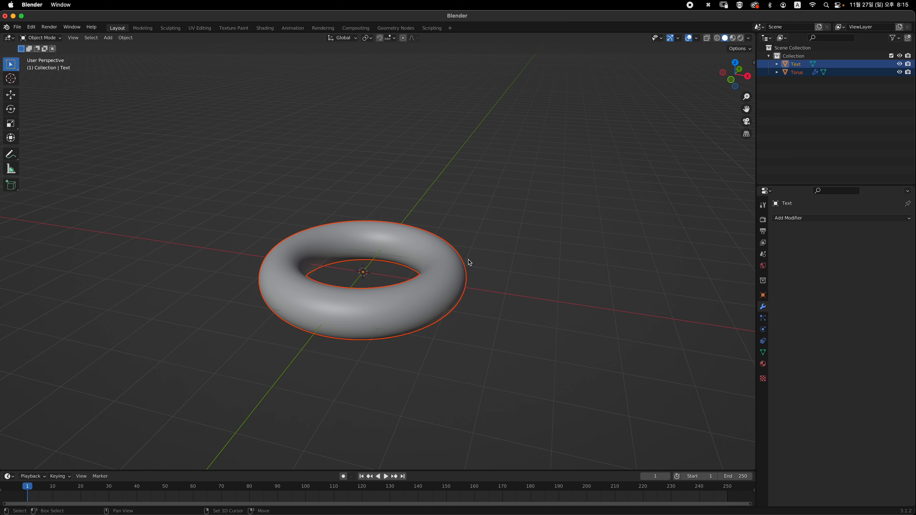
{"action": "left_click", "coordinate": [457, 264], "text": "shift"}
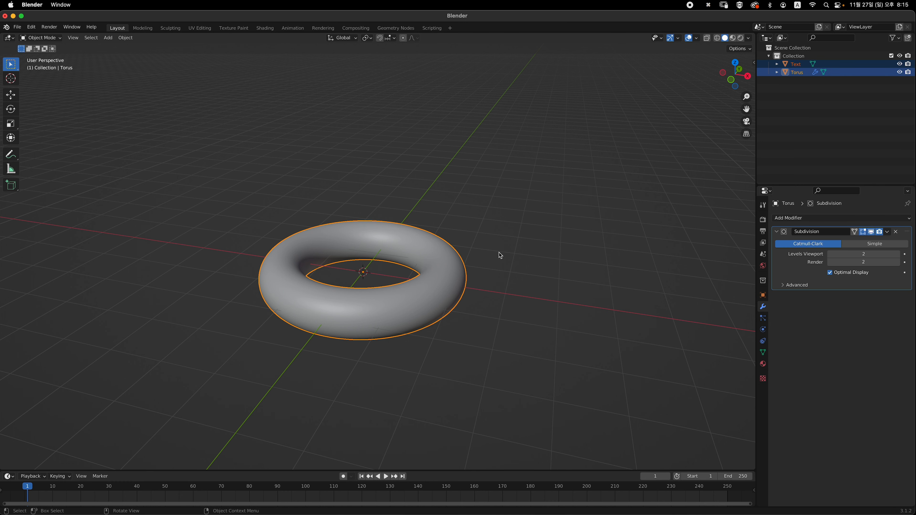
{"action": "key", "text": "super+p"}
{"action": "key", "text": "Up"}
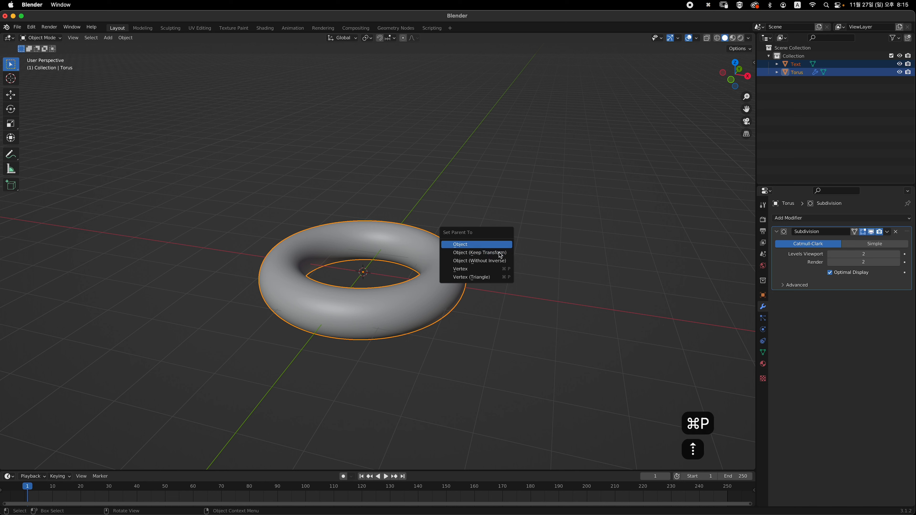
{"action": "key", "text": "Return"}
{"action": "left_click", "coordinate": [561, 255]}
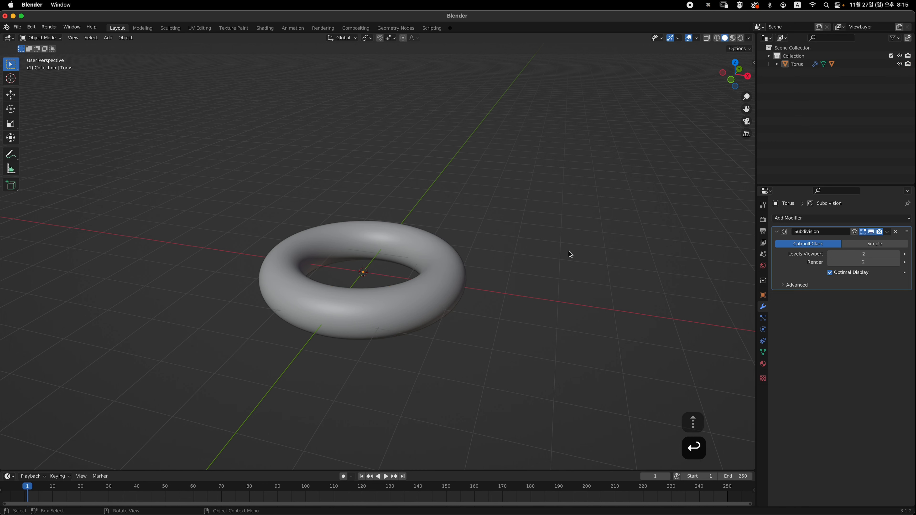
Step: Insert a rotation keyframe on the torus at frame 1, working in the front view
{"action": "left_click", "coordinate": [481, 271]}
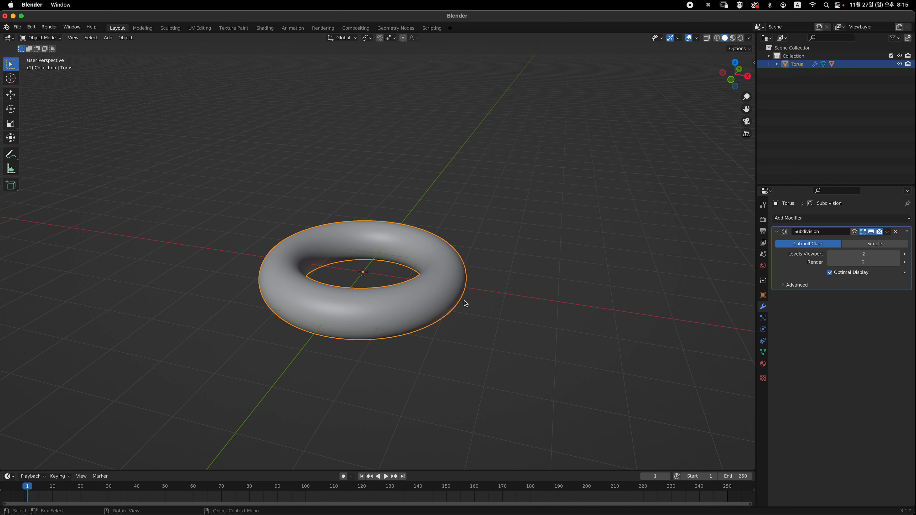
{"action": "key", "text": "grave"}
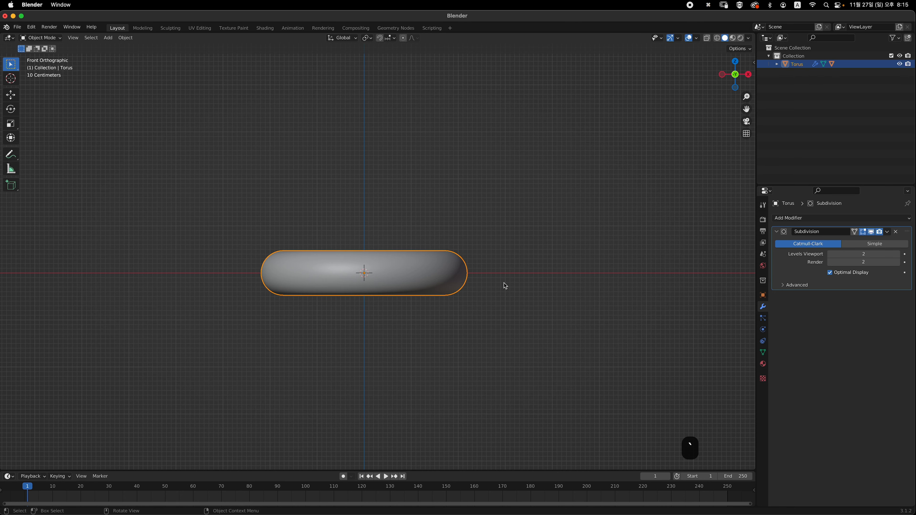
{"action": "middle_click_drag", "start_coordinate": [504, 291], "coordinate": [508, 299], "text": "shift"}
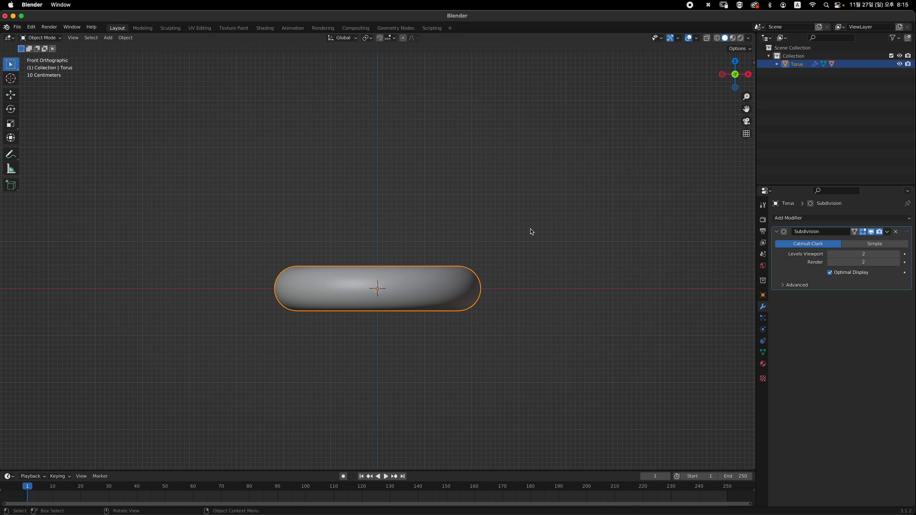
{"action": "key", "text": "i"}
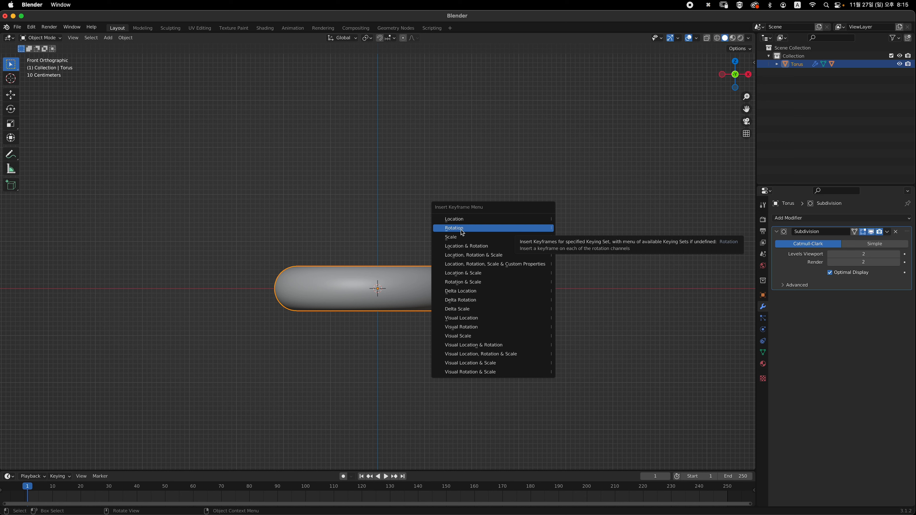
{"action": "left_click", "coordinate": [486, 230]}
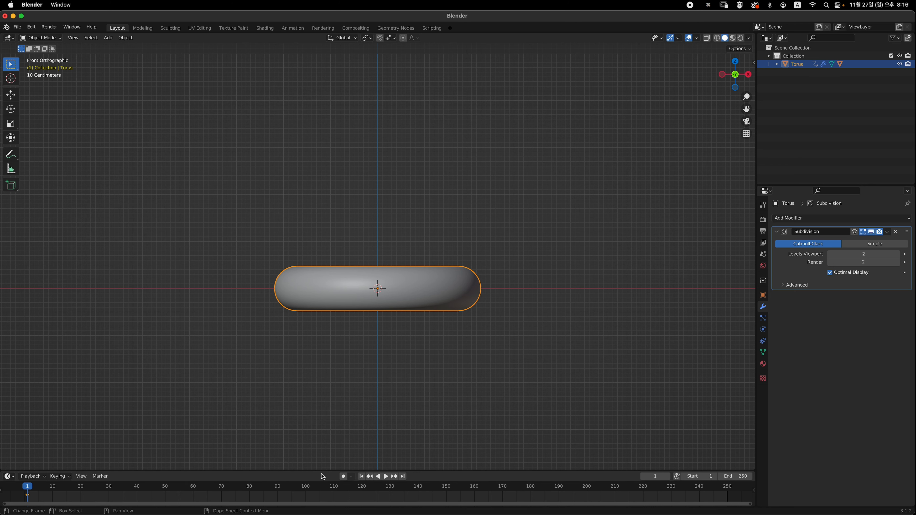
Step: At frame 100, set the torus's Z rotation to 360° and insert a rotation keyframe
{"action": "left_click_drag", "start_coordinate": [320, 471], "coordinate": [321, 398]}
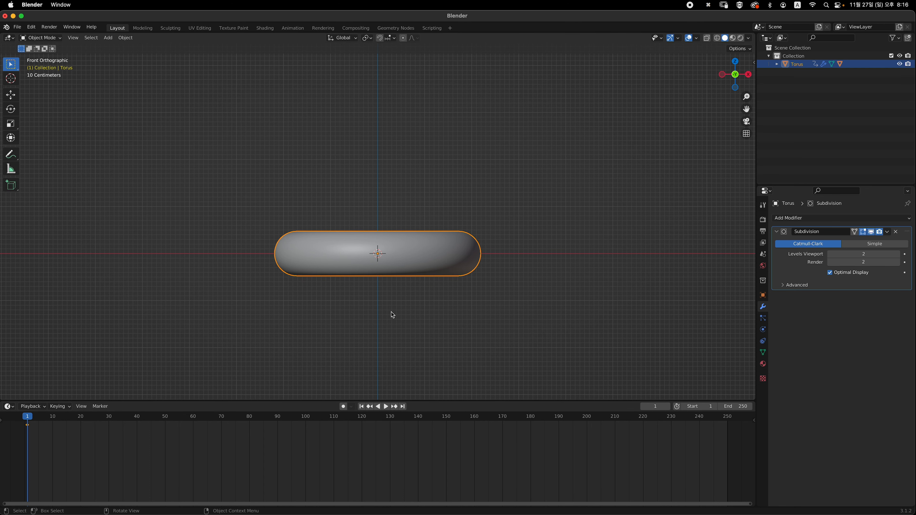
{"action": "left_click", "coordinate": [306, 418]}
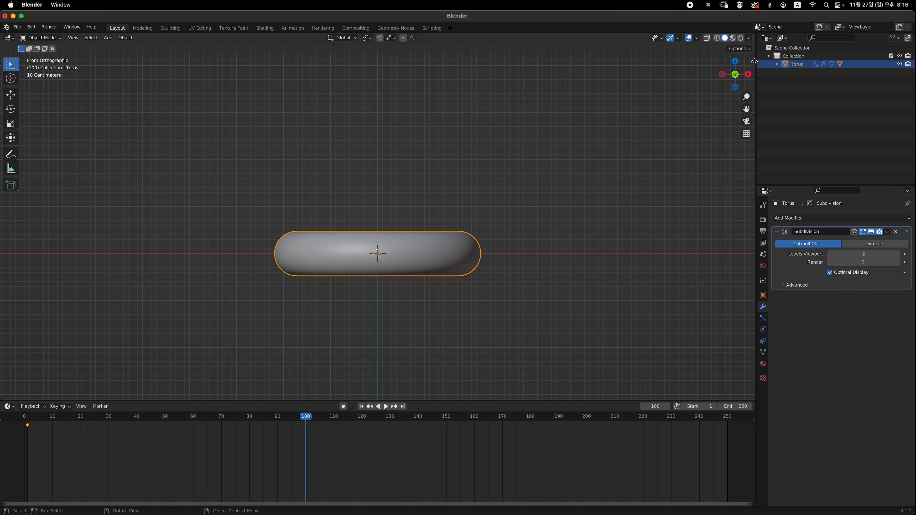
{"action": "left_click_drag", "start_coordinate": [756, 63], "coordinate": [755, 62]}
{"action": "left_click", "coordinate": [754, 62]}
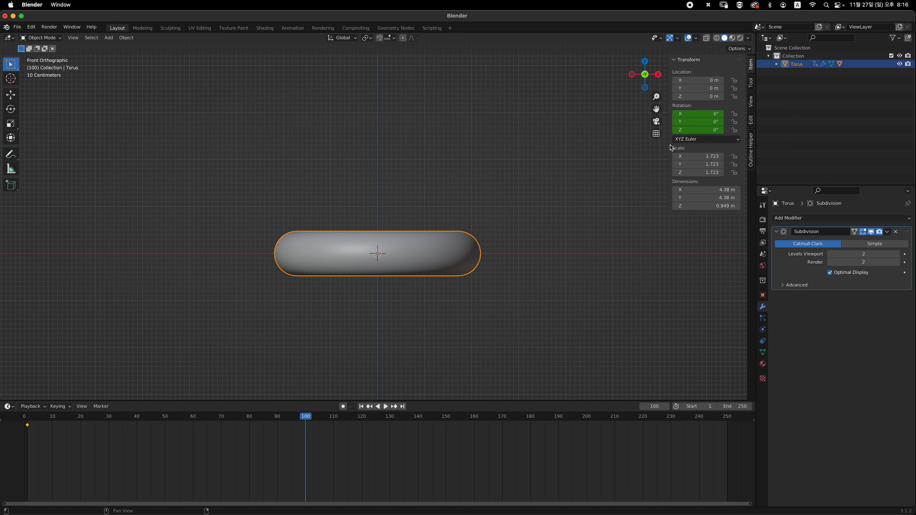
{"action": "left_click", "coordinate": [703, 130]}
{"action": "type", "text": "360"}
{"action": "key", "text": "Return"}
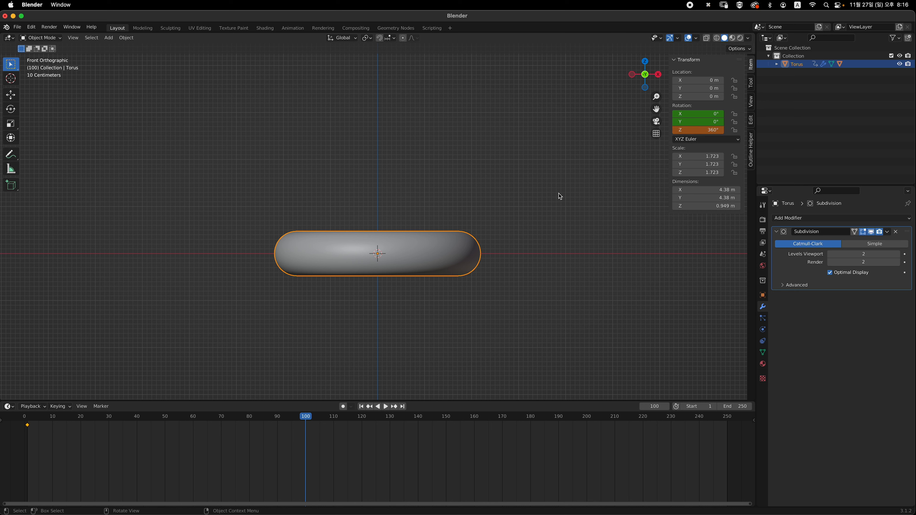
{"action": "key", "text": "i"}
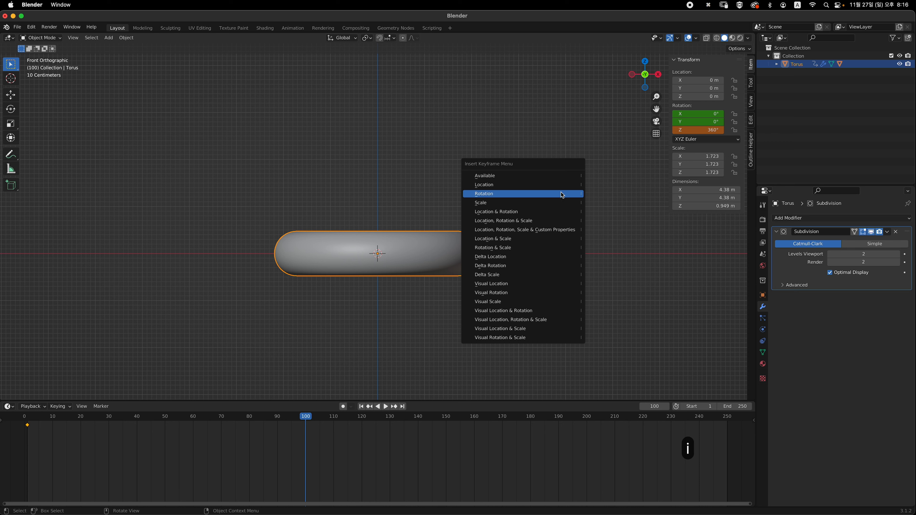
{"action": "left_click", "coordinate": [565, 194]}
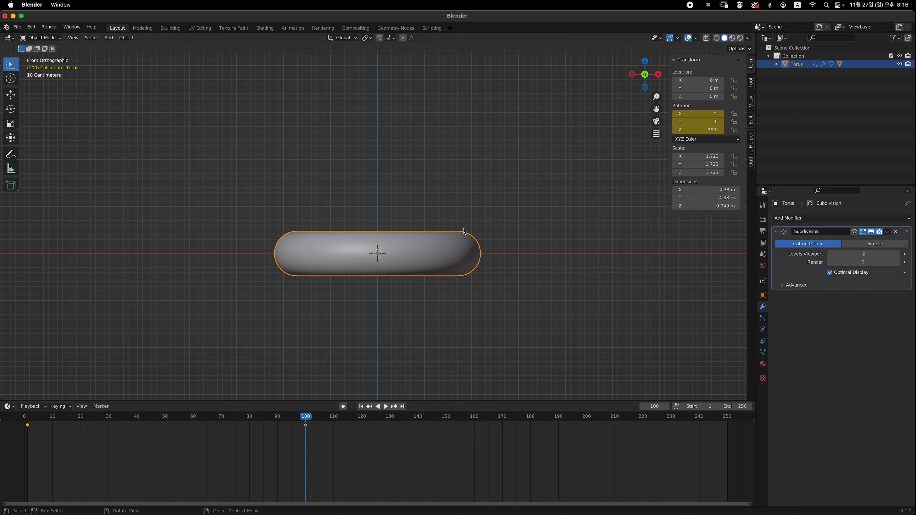
Step: Play the animation from the start in X-ray display to check the text ring's rotation inside the torus
{"action": "key", "text": "alt+z"}
{"action": "key", "text": "shift+Left"}
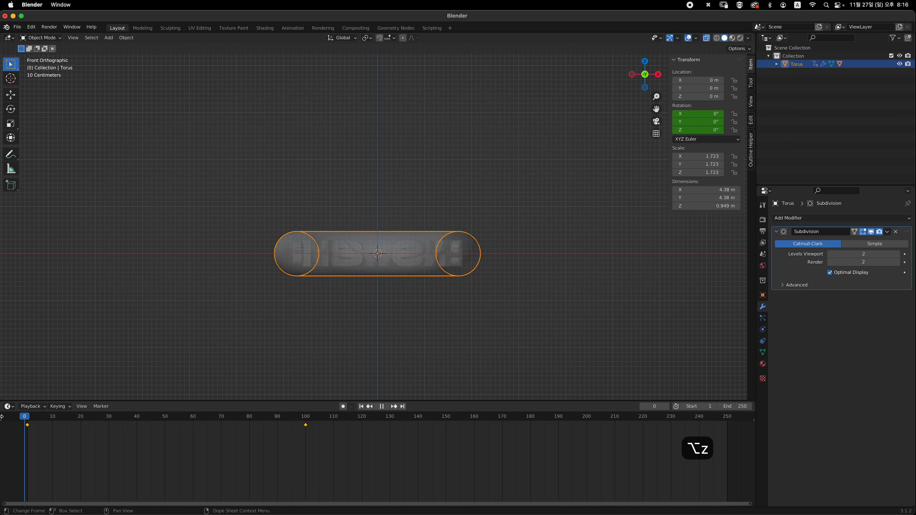
{"action": "key", "text": "space"}
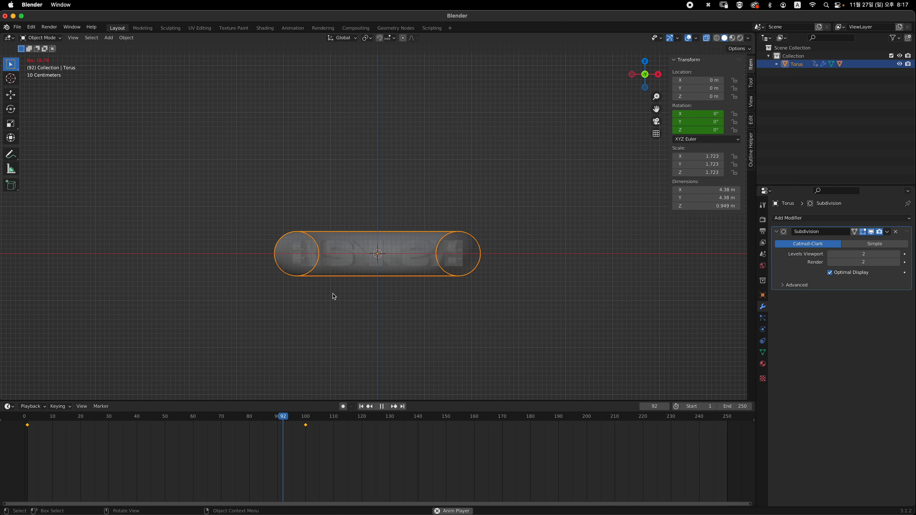
{"action": "key", "text": "space"}
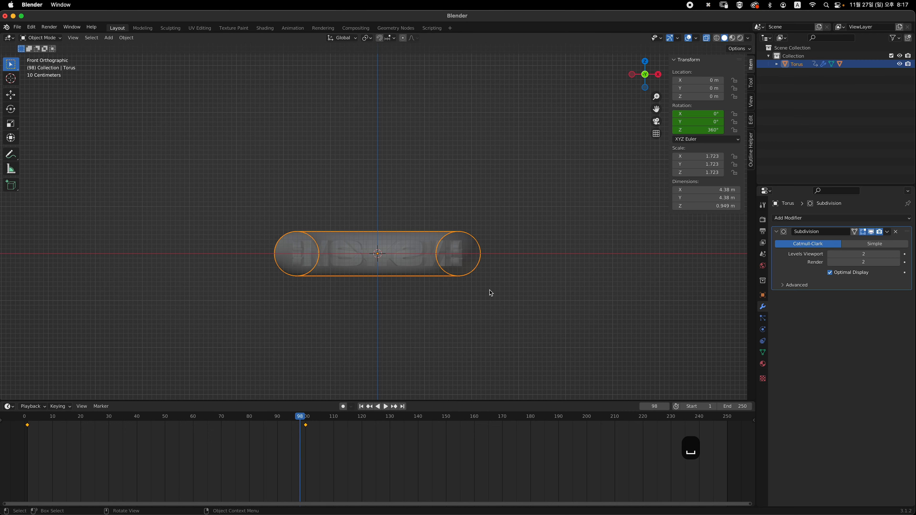
{"action": "left_click", "coordinate": [530, 294]}
{"action": "key", "text": "alt+z"}
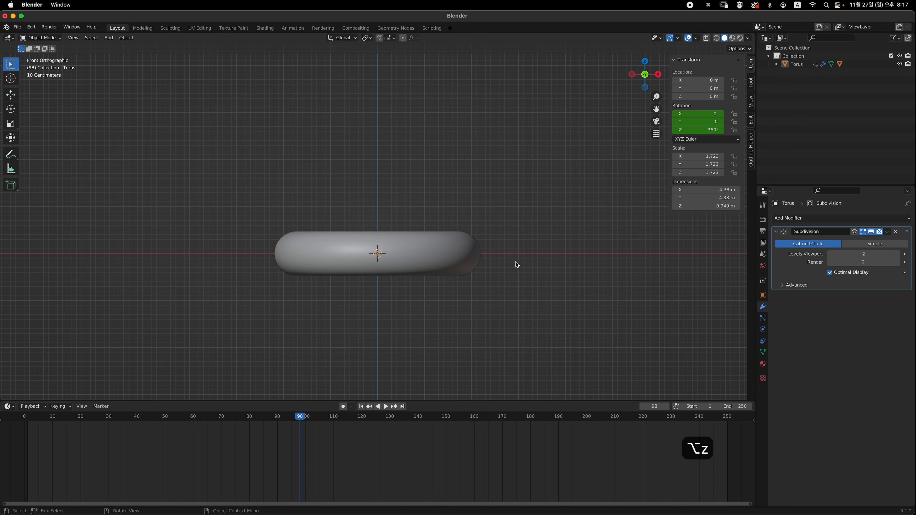
Step: Try tilting the torus itself with a free trackball rotation at frame 0, and undo that rotation
{"action": "middle_click_drag", "start_coordinate": [487, 276], "coordinate": [483, 286]}
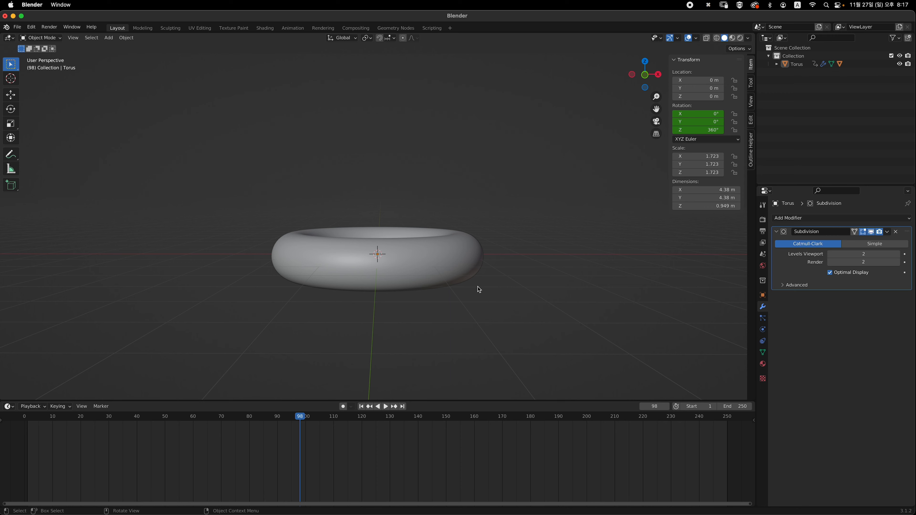
{"action": "left_click", "coordinate": [441, 267]}
{"action": "left_click_drag", "start_coordinate": [278, 415], "coordinate": [19, 406]}
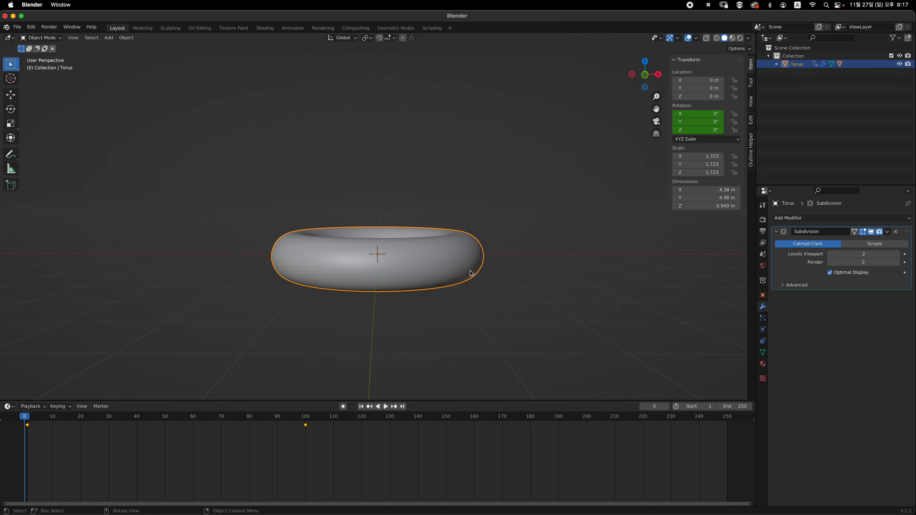
{"action": "middle_click_drag", "start_coordinate": [471, 273], "coordinate": [418, 222], "text": "alt"}
{"action": "key", "text": "r"}
{"action": "key", "text": "r"}
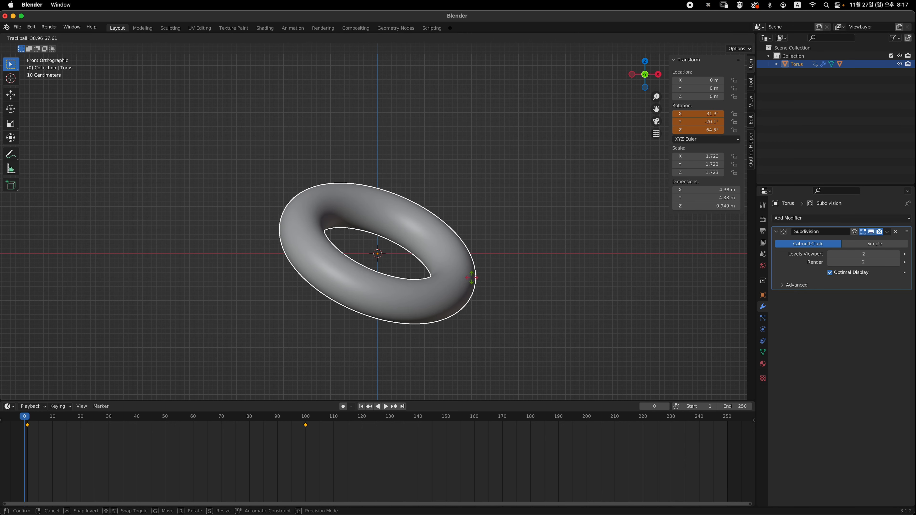
{"action": "left_click", "coordinate": [477, 281]}
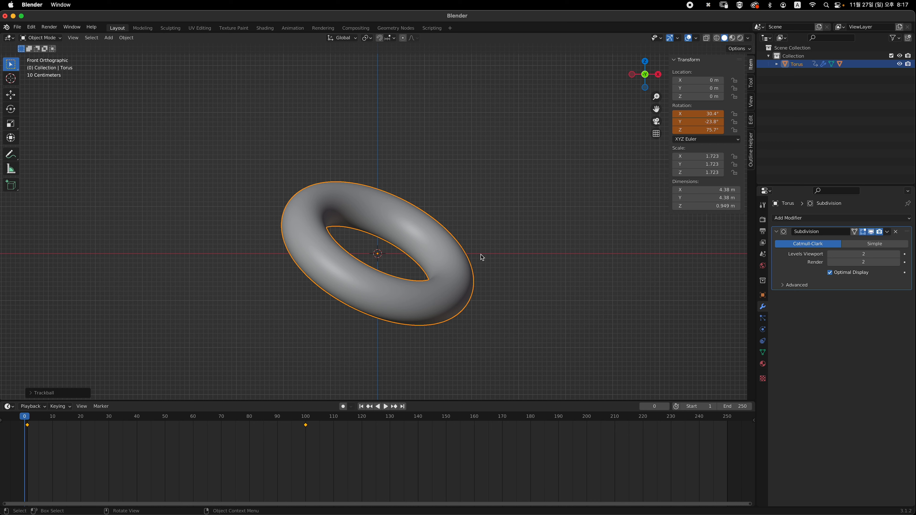
{"action": "key", "text": "super+z"}
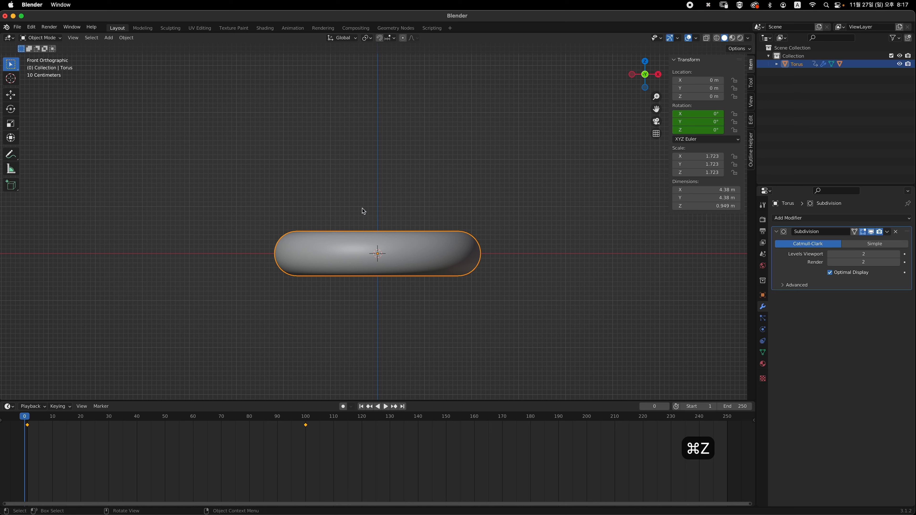
Step: Add a Plain Axes empty at the centre of the torus
{"action": "left_click", "coordinate": [526, 223]}
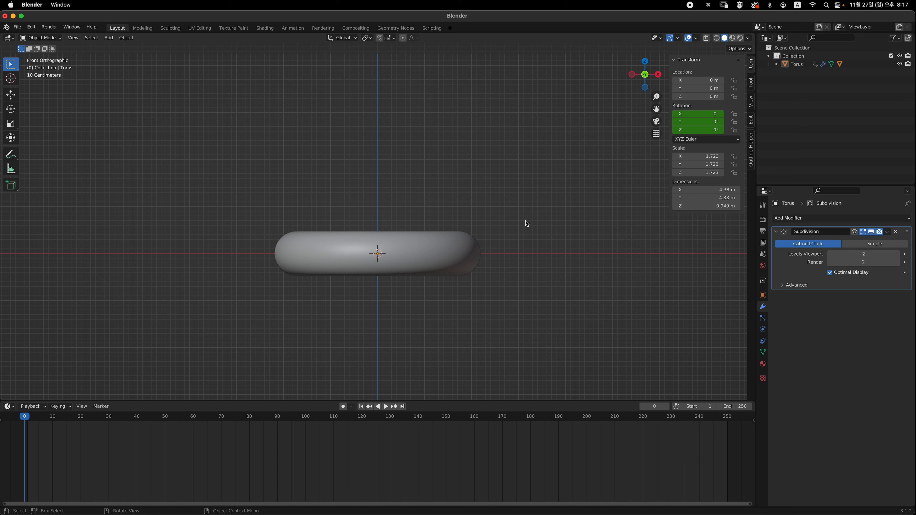
{"action": "key", "text": "shift+a"}
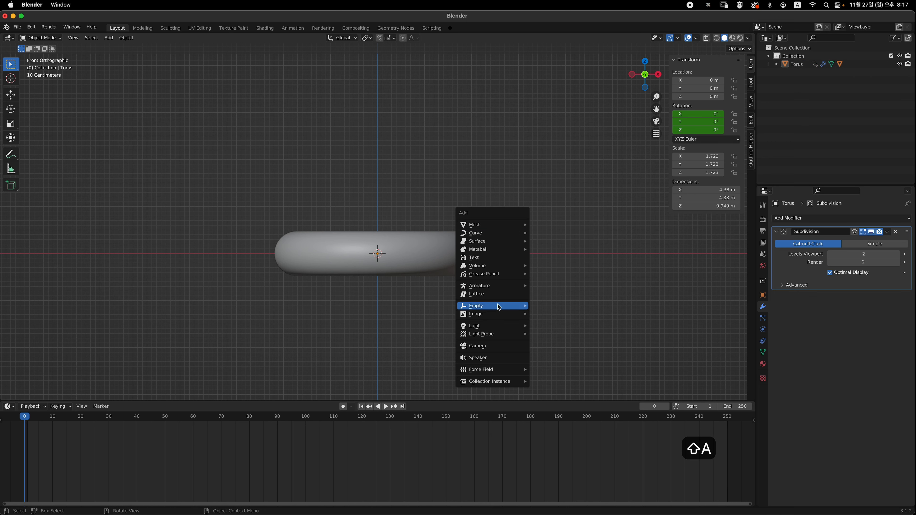
{"action": "mouse_move", "coordinate": [500, 308]}
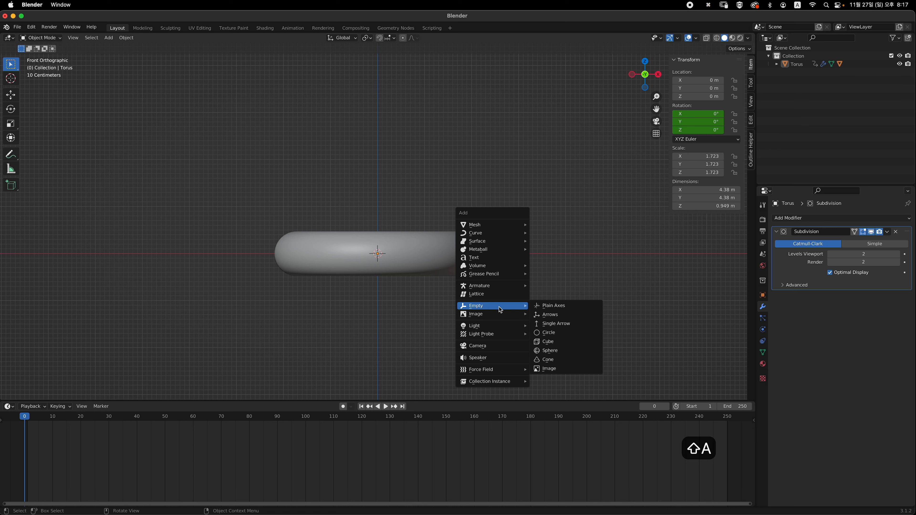
{"action": "left_click", "coordinate": [581, 307]}
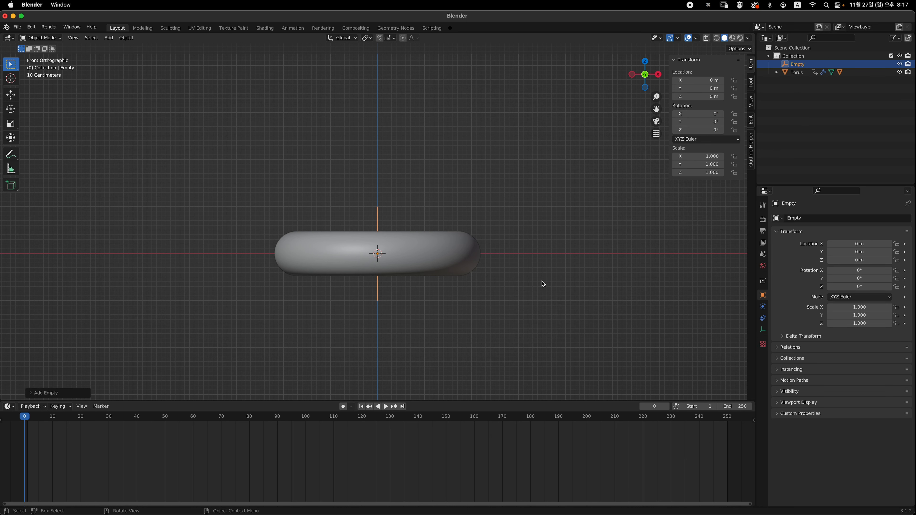
Step: Parent the torus to the empty, keeping the empty as the active object
{"action": "middle_click_drag", "start_coordinate": [541, 266], "coordinate": [429, 260]}
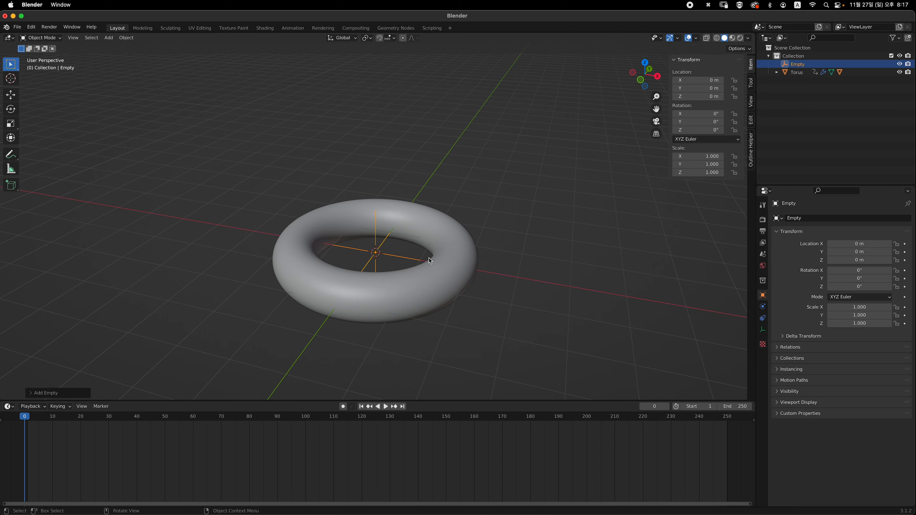
{"action": "left_click", "coordinate": [482, 265]}
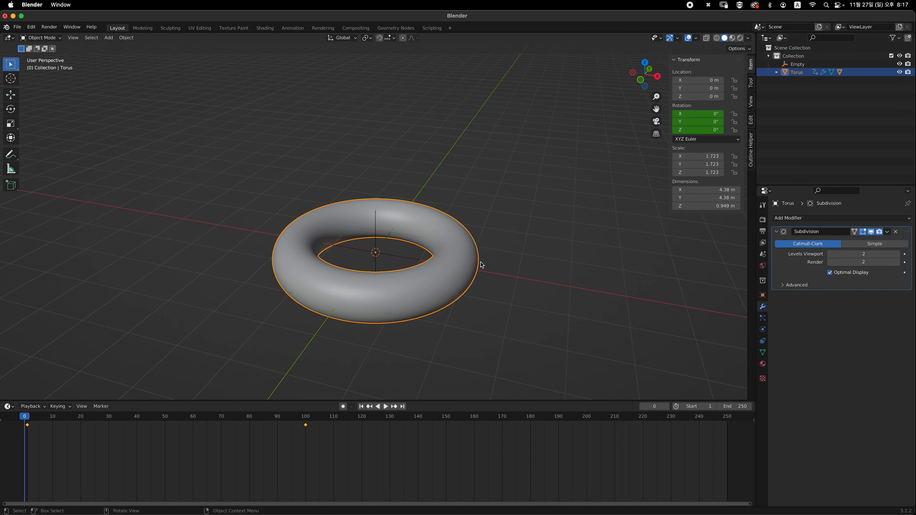
{"action": "left_click", "coordinate": [377, 243], "text": "shift"}
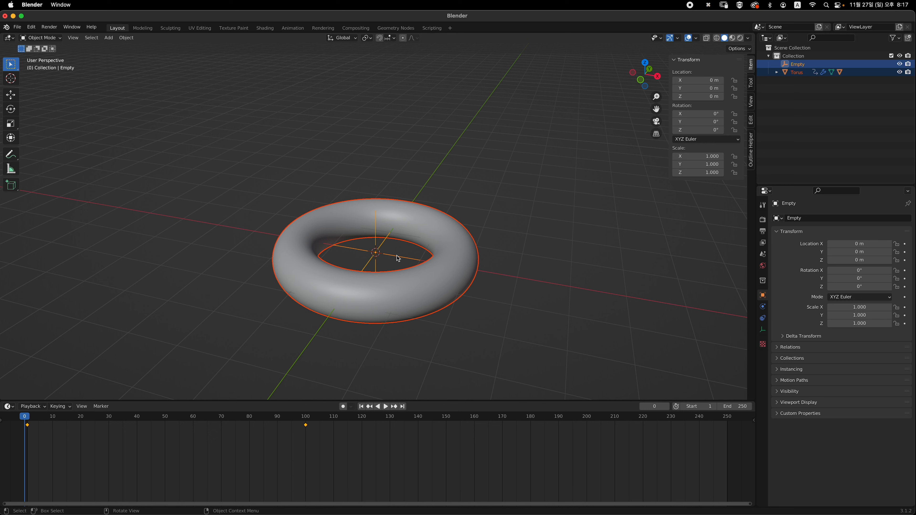
{"action": "key", "text": "super+p"}
{"action": "key", "text": "Return"}
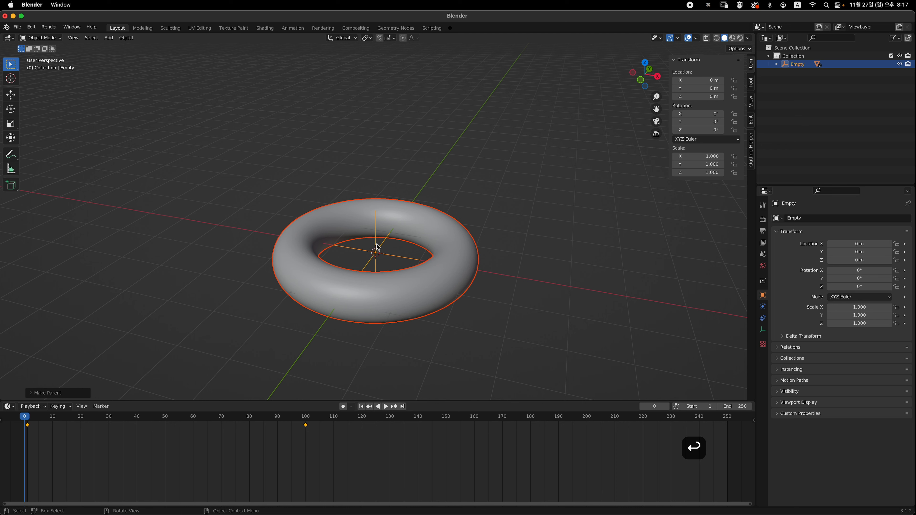
Step: Tilt the empty with a trackball rotation in the front view to about X 32°, Y 15.6°, Z -51.2°
{"action": "left_click", "coordinate": [397, 245]}
{"action": "key", "text": "1"}
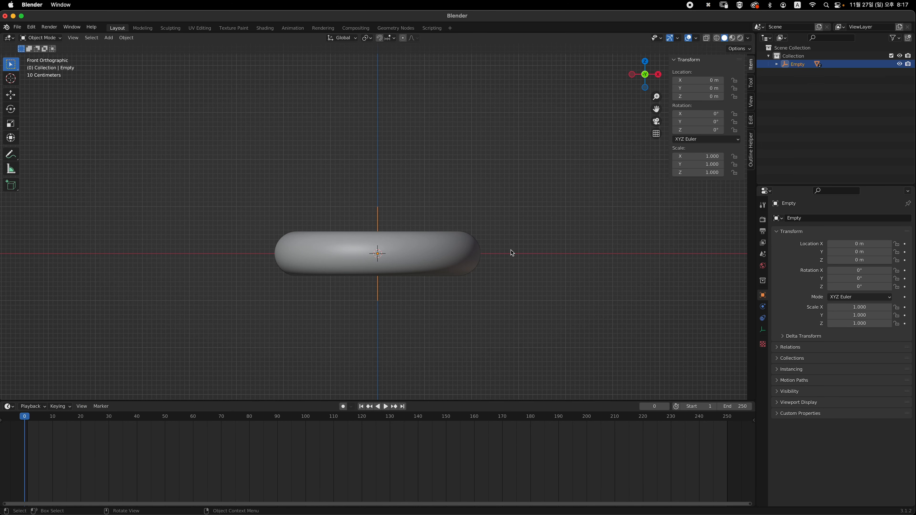
{"action": "key", "text": "r"}
{"action": "key", "text": "r"}
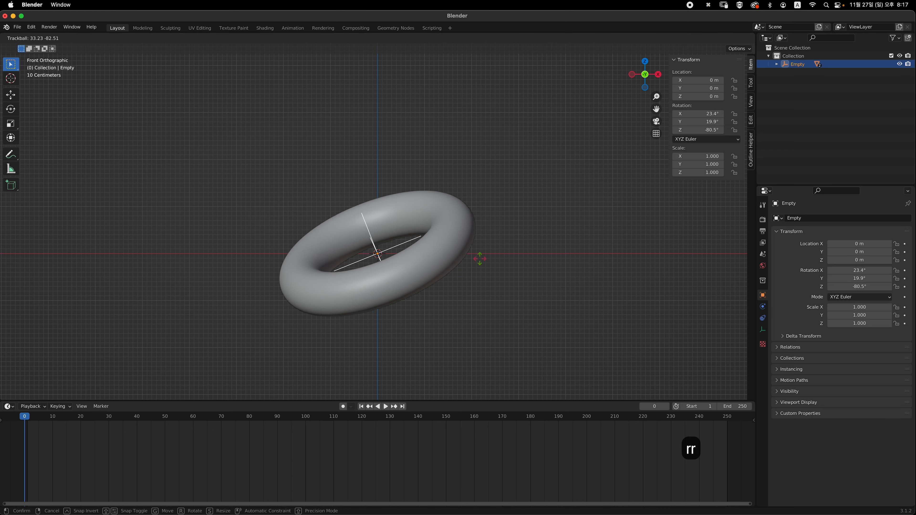
{"action": "left_click", "coordinate": [487, 261]}
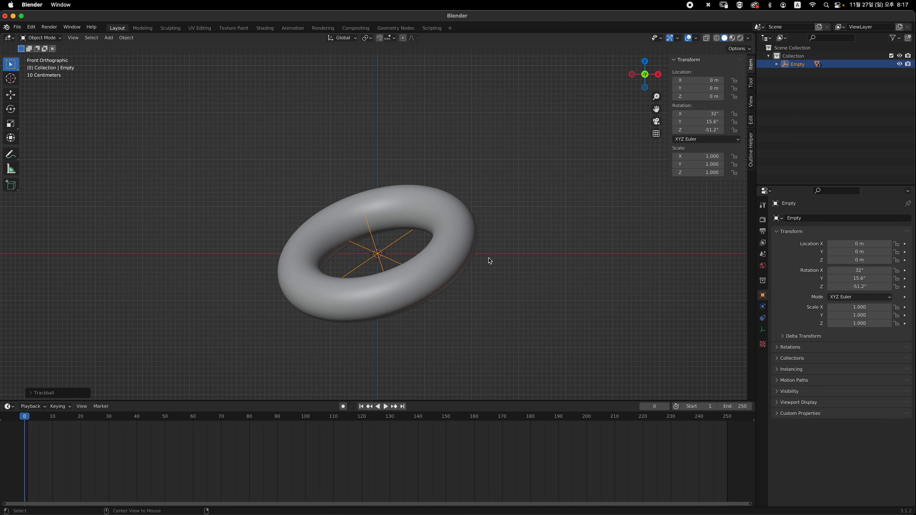
Step: Play the animation in X-ray display to check the tilted ring's rotation, and return to frame 0 in solid display
{"action": "key", "text": "alt+z"}
{"action": "key", "text": "space"}
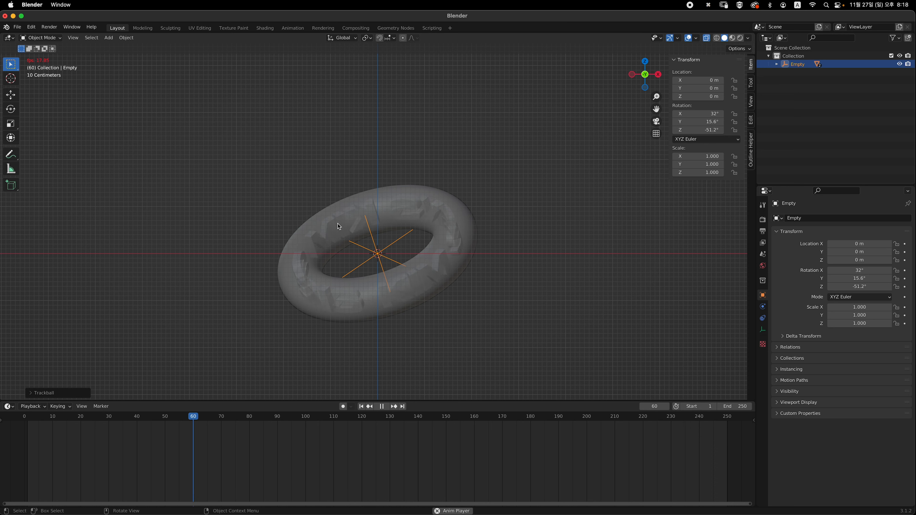
{"action": "key", "text": "space"}
{"action": "left_click_drag", "start_coordinate": [62, 416], "coordinate": [23, 417]}
{"action": "key", "text": "alt+z"}
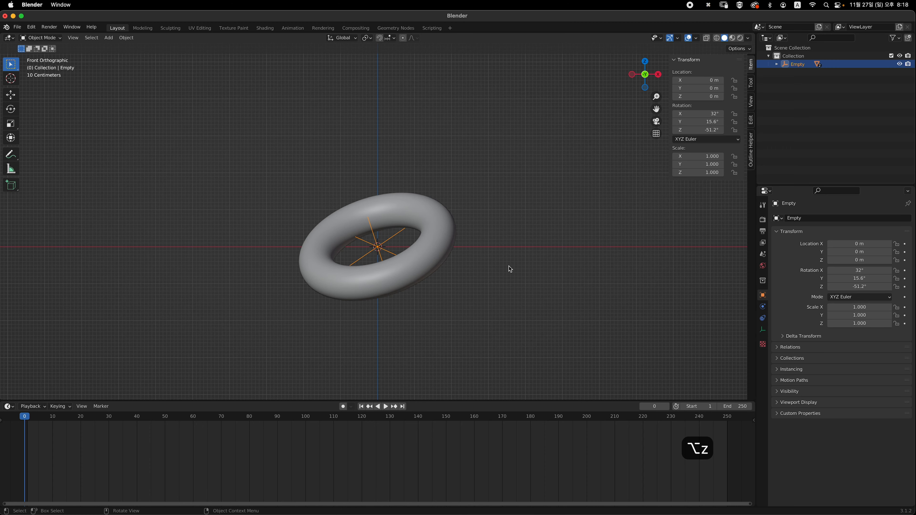
Step: Split the 3D viewport into two side-by-side views and set the new one to Rendered shading
{"action": "scroll", "coordinate": [509, 265], "scroll_direction": "down", "scroll_amount": 1}
{"action": "scroll", "coordinate": [526, 280], "scroll_direction": "down", "scroll_amount": 1}
{"action": "middle_click_drag", "start_coordinate": [524, 285], "coordinate": [514, 273], "text": "shift"}
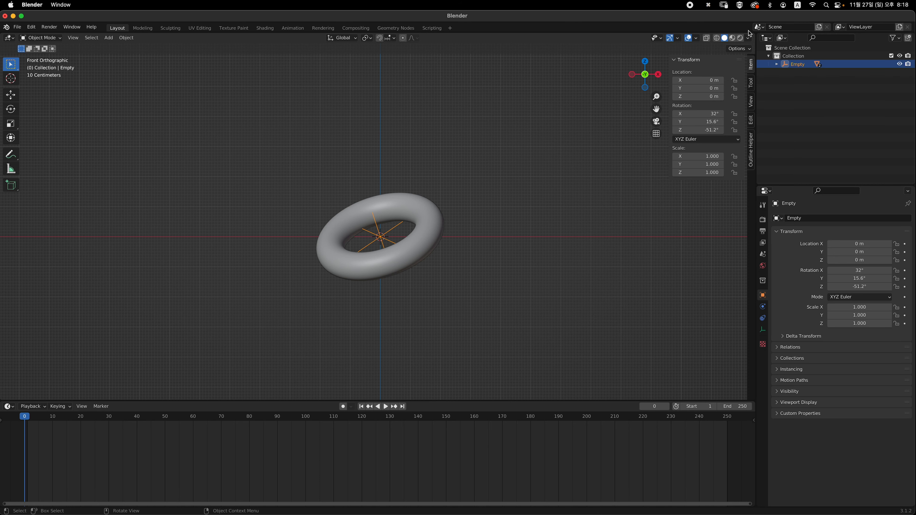
{"action": "left_click_drag", "start_coordinate": [755, 34], "coordinate": [349, 158]}
{"action": "key", "text": "n"}
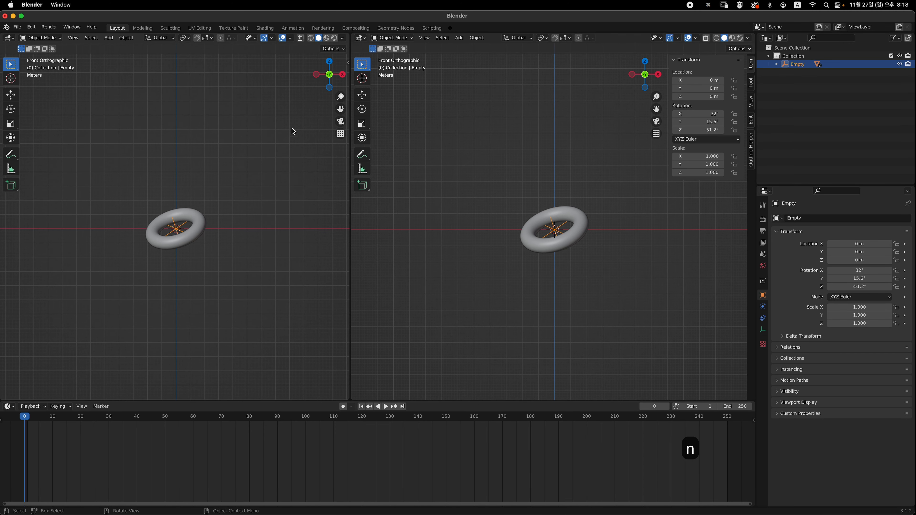
{"action": "left_click", "coordinate": [335, 38]}
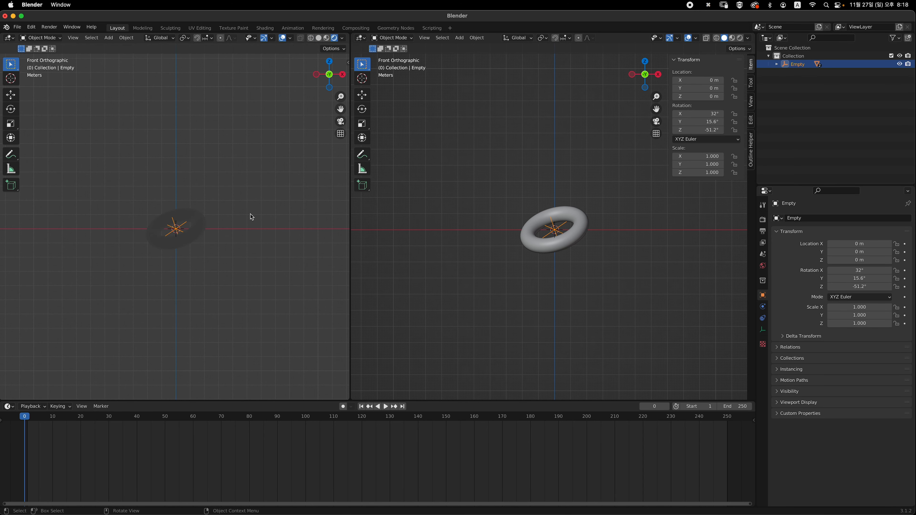
{"action": "scroll", "coordinate": [207, 255], "scroll_direction": "up", "scroll_amount": 3}
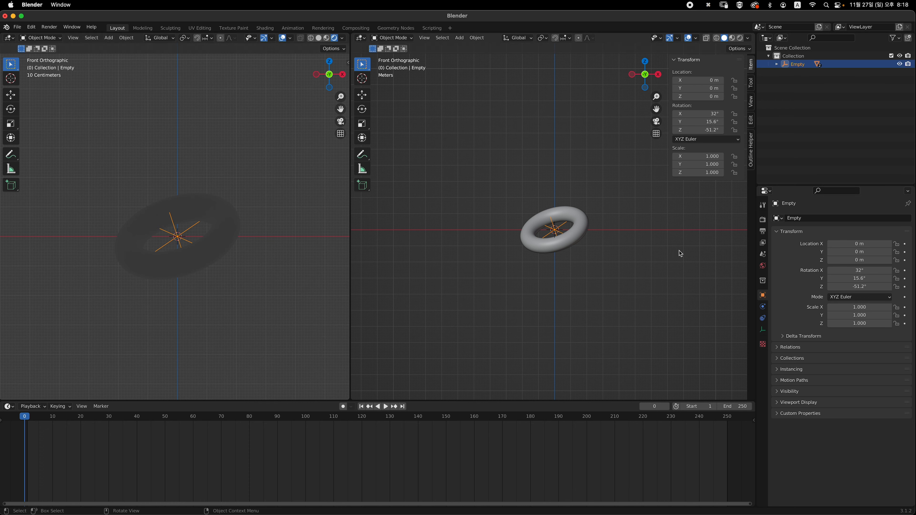
Step: Deselect everything and set the scene's render engine to Cycles
{"action": "left_click", "coordinate": [691, 245]}
{"action": "left_click", "coordinate": [763, 220]}
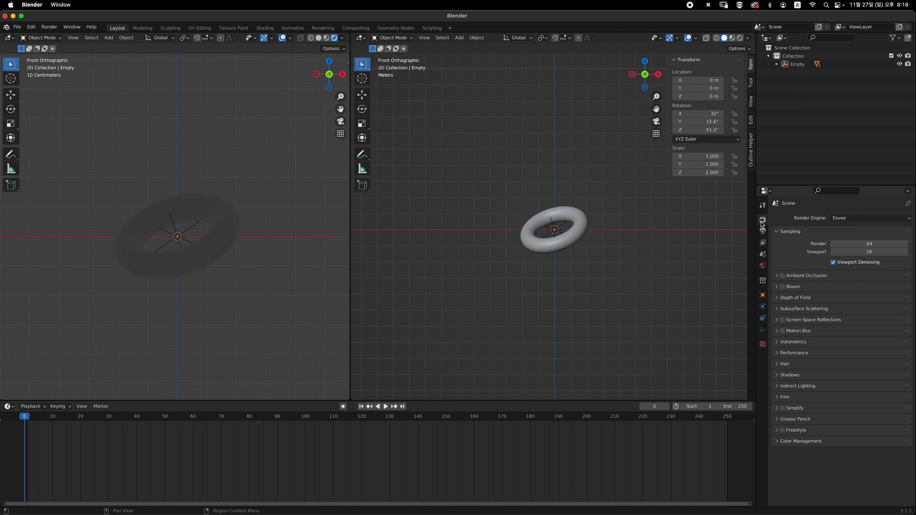
{"action": "left_click", "coordinate": [869, 220]}
{"action": "left_click", "coordinate": [866, 247]}
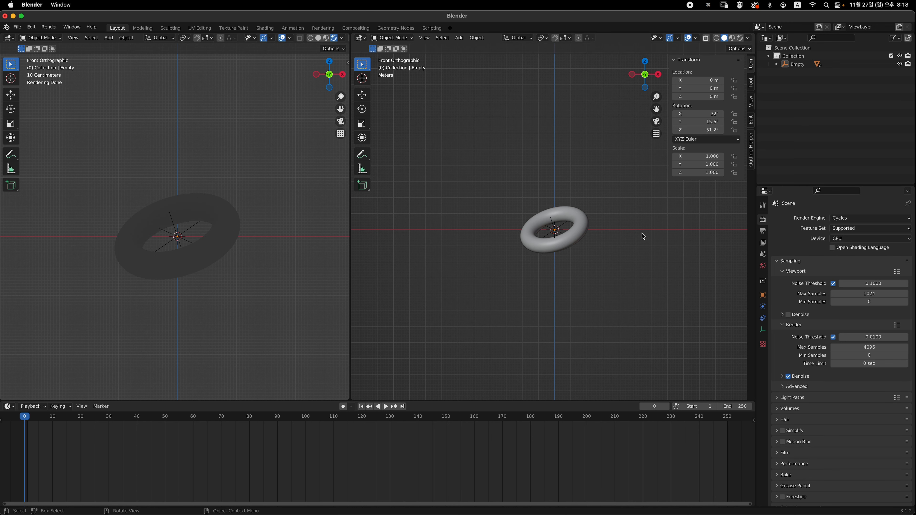
Step: Add a camera facing along Y, showing the working view from the right side and the rendered view through the camera
{"action": "middle_click_drag", "start_coordinate": [607, 237], "coordinate": [601, 247], "text": "shift"}
{"action": "key", "text": "shift+a"}
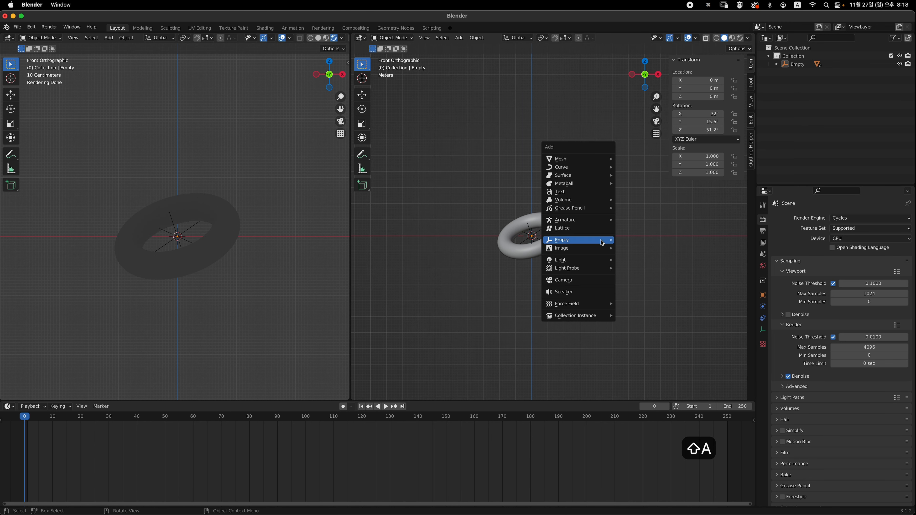
{"action": "left_click", "coordinate": [589, 278]}
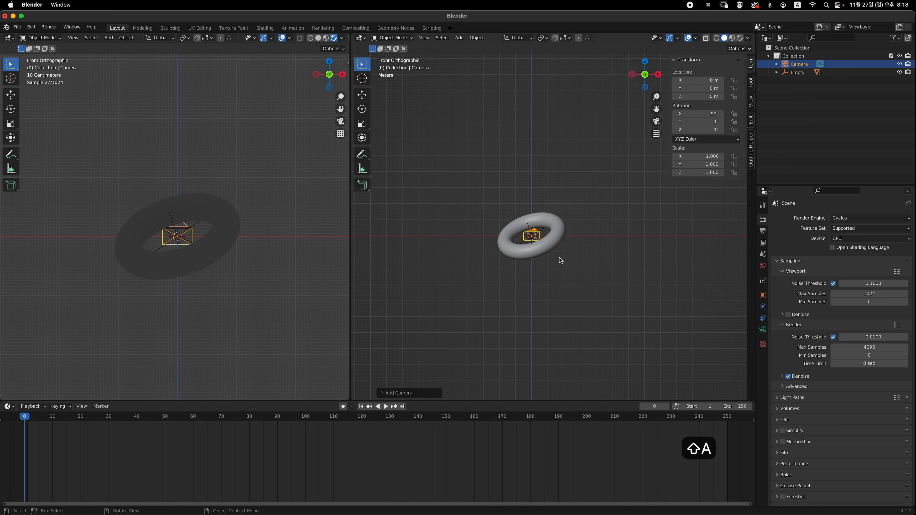
{"action": "key", "text": "grave"}
{"action": "left_click", "coordinate": [627, 253]}
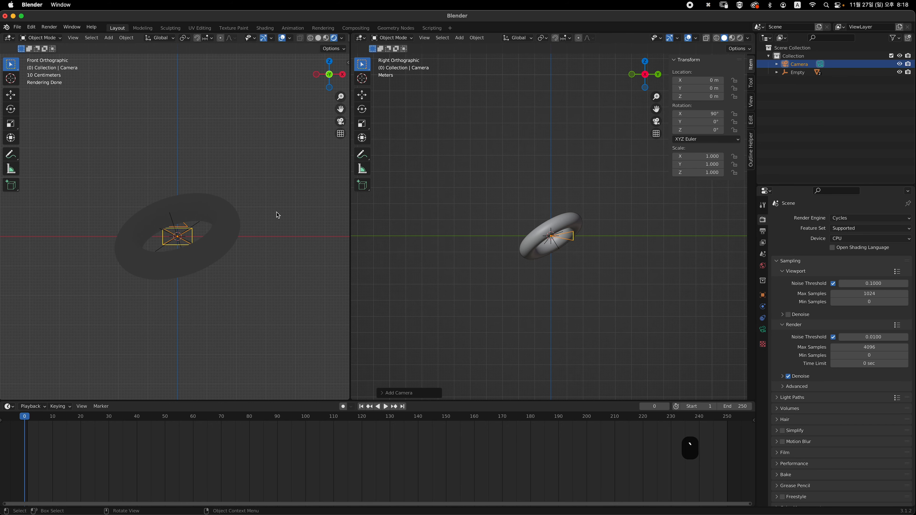
{"action": "key", "text": "grave"}
{"action": "left_click", "coordinate": [221, 241]}
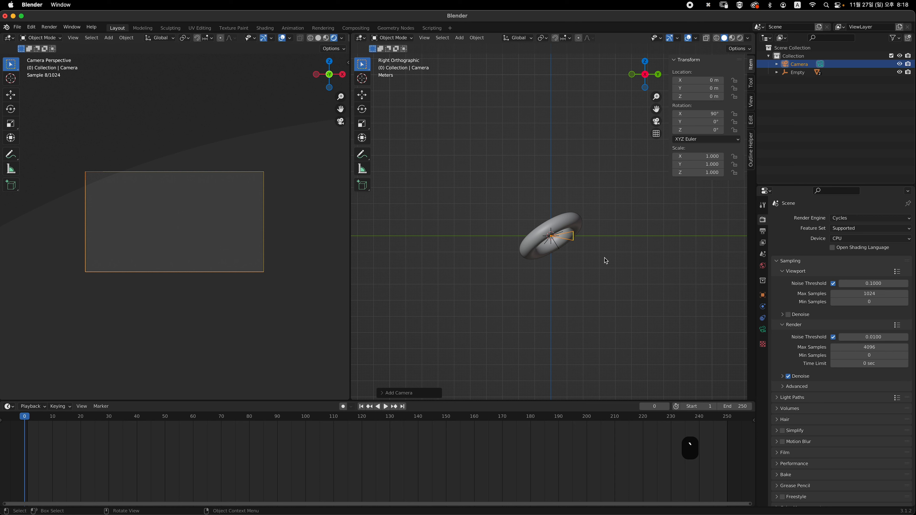
Step: Move the camera back from the torus along Y to about -11.57 m
{"action": "key", "text": "g"}
{"action": "key", "text": "y"}
{"action": "left_click", "coordinate": [473, 255]}
{"action": "key", "text": "g"}
{"action": "key", "text": "y"}
{"action": "left_click", "coordinate": [487, 255]}
Step: Move the camera slightly farther back along Y to about -12.36 m, framing the whole torus
{"action": "key", "text": "grave"}
{"action": "left_click", "coordinate": [552, 224]}
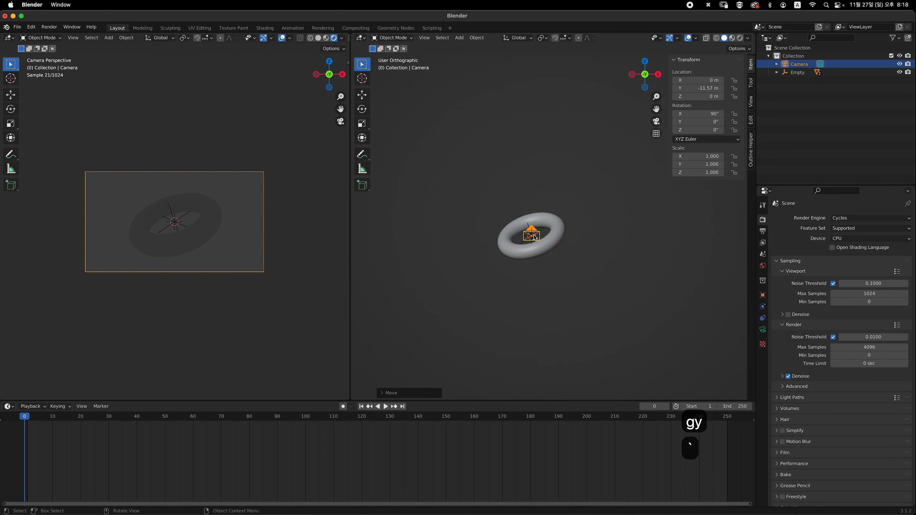
{"action": "left_click", "coordinate": [558, 211]}
{"action": "key", "text": "g"}
{"action": "key", "text": "z"}
{"action": "left_click", "coordinate": [591, 223]}
{"action": "left_click", "coordinate": [550, 217]}
{"action": "key", "text": "grave"}
{"action": "left_click", "coordinate": [618, 229]}
{"action": "key", "text": "g"}
{"action": "key", "text": "y"}
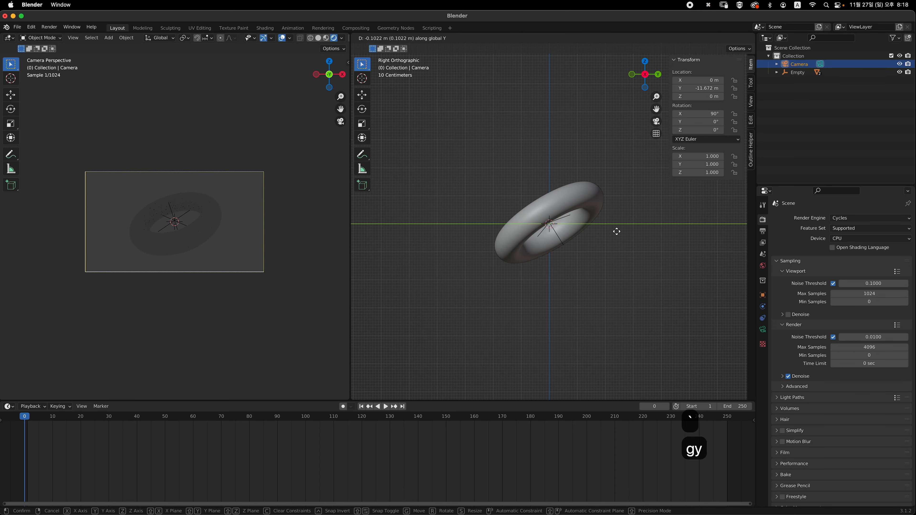
{"action": "left_click", "coordinate": [598, 234]}
Step: Give the torus a new Principled BSDF material with Transmission set to 1.000
{"action": "key", "text": "grave"}
{"action": "left_click", "coordinate": [580, 221]}
{"action": "middle_click_drag", "start_coordinate": [597, 248], "coordinate": [602, 195], "text": "shift"}
{"action": "left_click", "coordinate": [600, 204]}
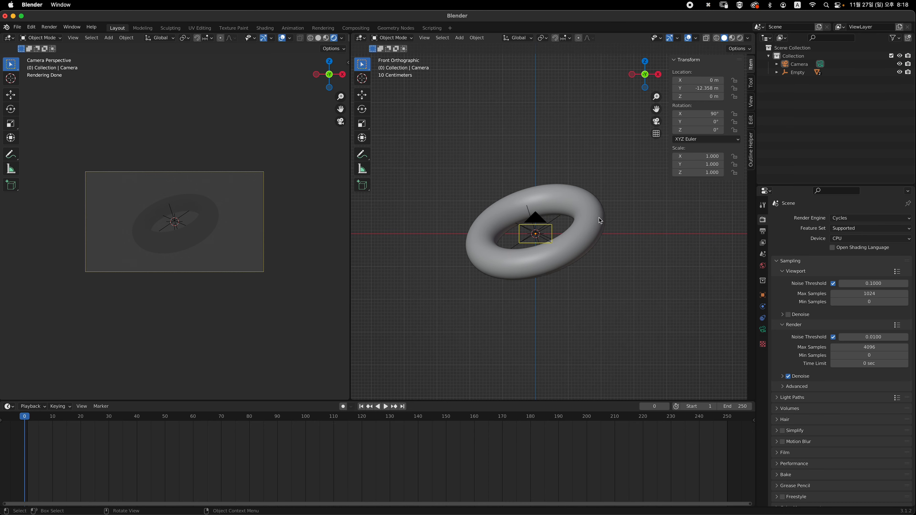
{"action": "left_click", "coordinate": [600, 220]}
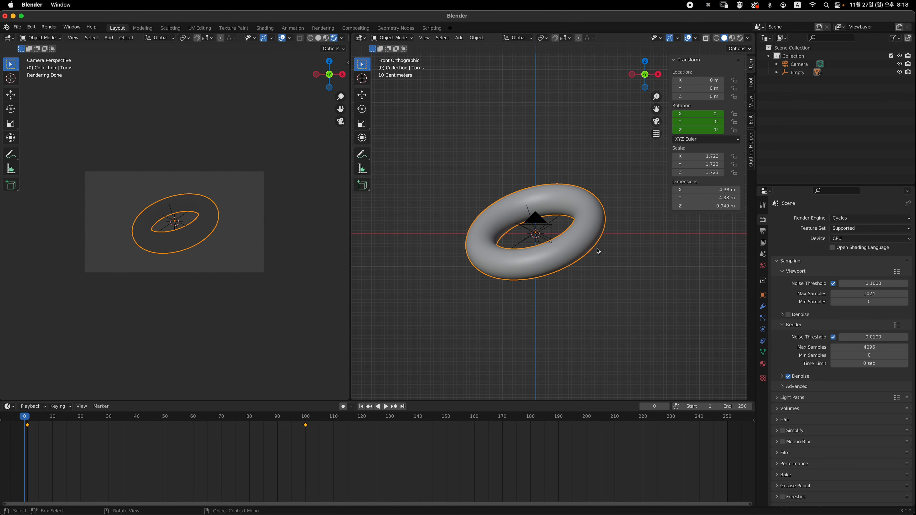
{"action": "left_click", "coordinate": [763, 364]}
{"action": "left_click", "coordinate": [829, 252]}
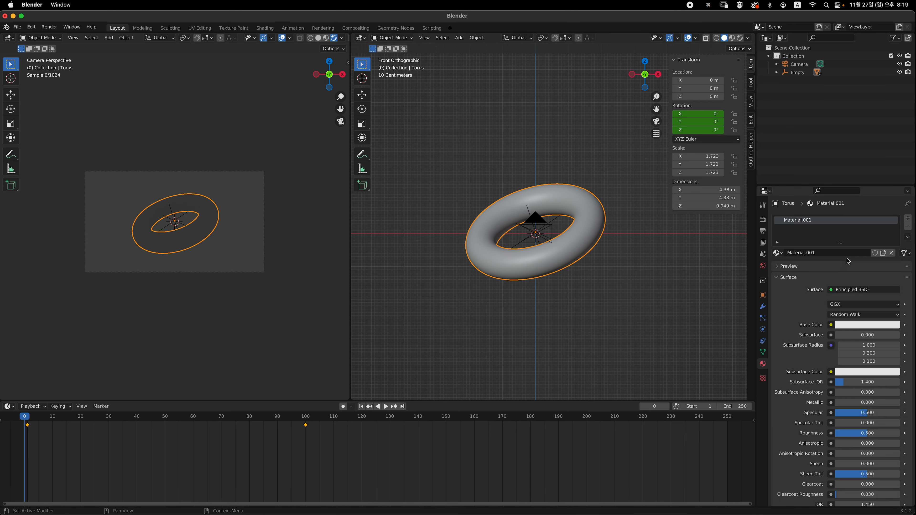
{"action": "scroll", "coordinate": [814, 306], "scroll_direction": "down", "scroll_amount": 5}
{"action": "scroll", "coordinate": [814, 306], "scroll_direction": "down", "scroll_amount": 4}
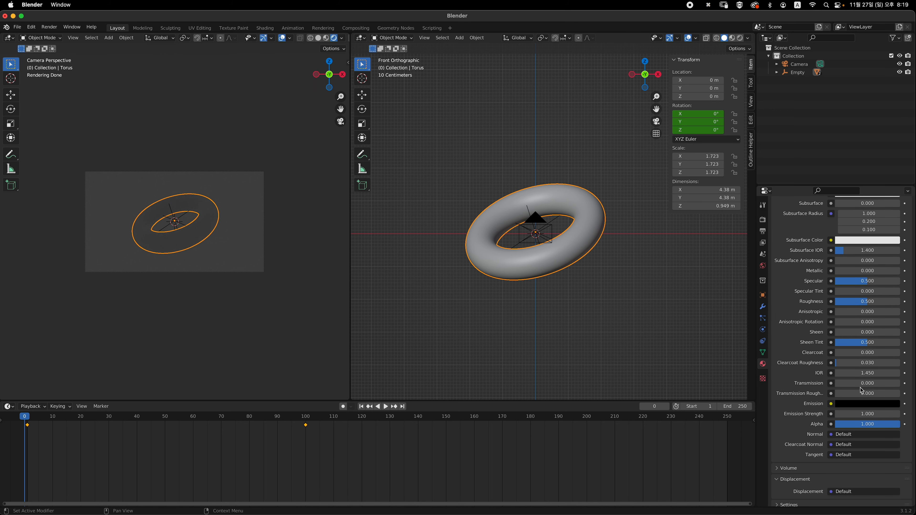
{"action": "left_click_drag", "start_coordinate": [854, 386], "coordinate": [902, 386]}
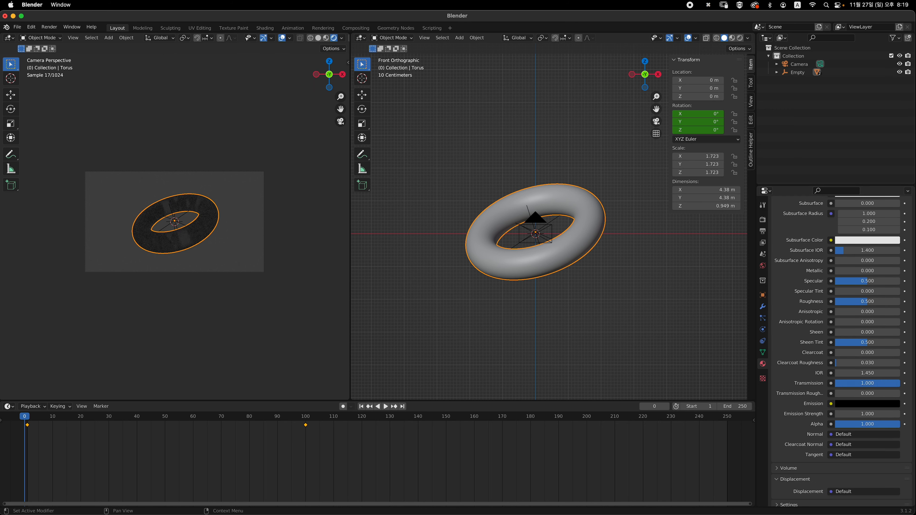
Step: Set the roughness of the torus's glass material to 0.05
{"action": "left_click", "coordinate": [874, 302]}
{"action": "type", "text": "0.05"}
{"action": "key", "text": "Return"}
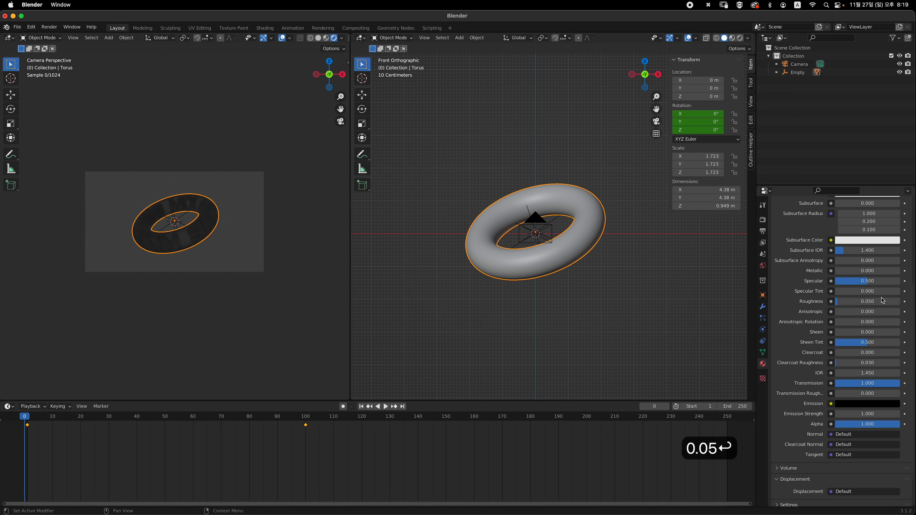
{"action": "scroll", "coordinate": [641, 285], "scroll_direction": "up", "scroll_amount": 2}
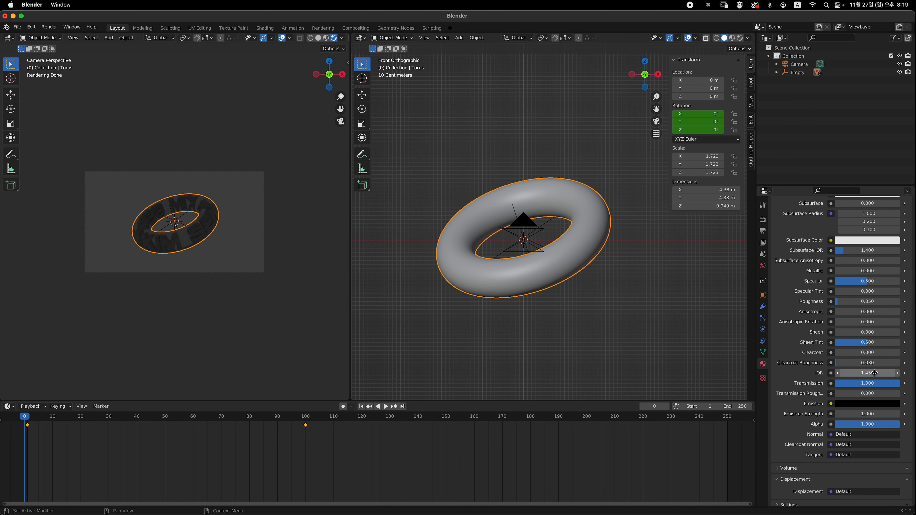
{"action": "scroll", "coordinate": [594, 252], "scroll_direction": "up", "scroll_amount": 2}
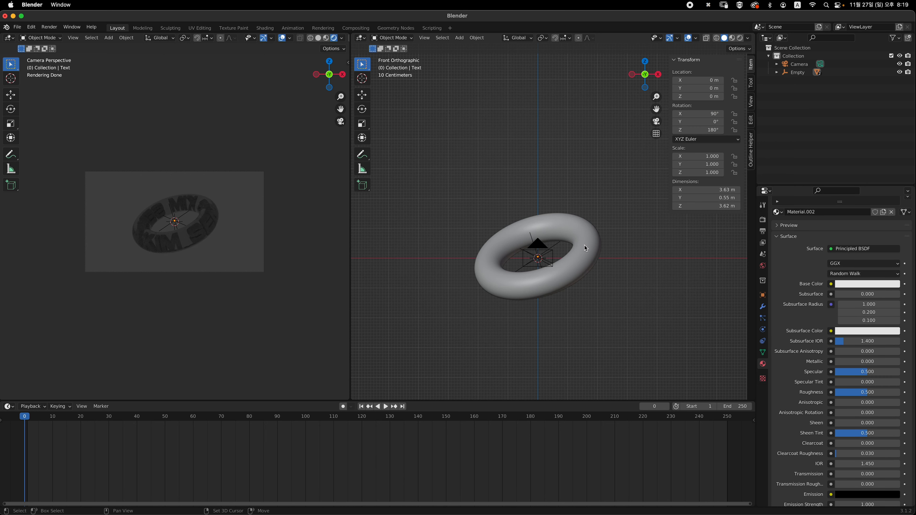
Step: Add a spot light and move it up beside the torus to about X -6.83 m, Z 7.99 m
{"action": "key", "text": "shift+a"}
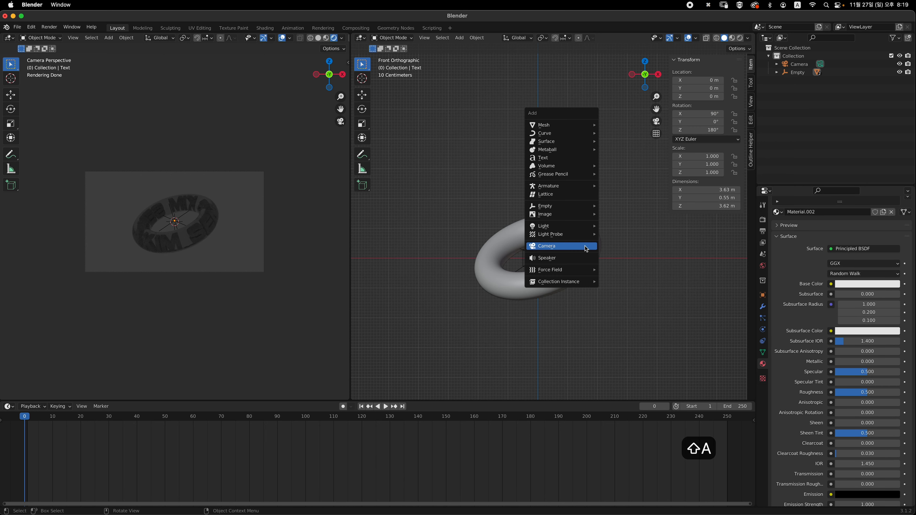
{"action": "mouse_move", "coordinate": [585, 226]}
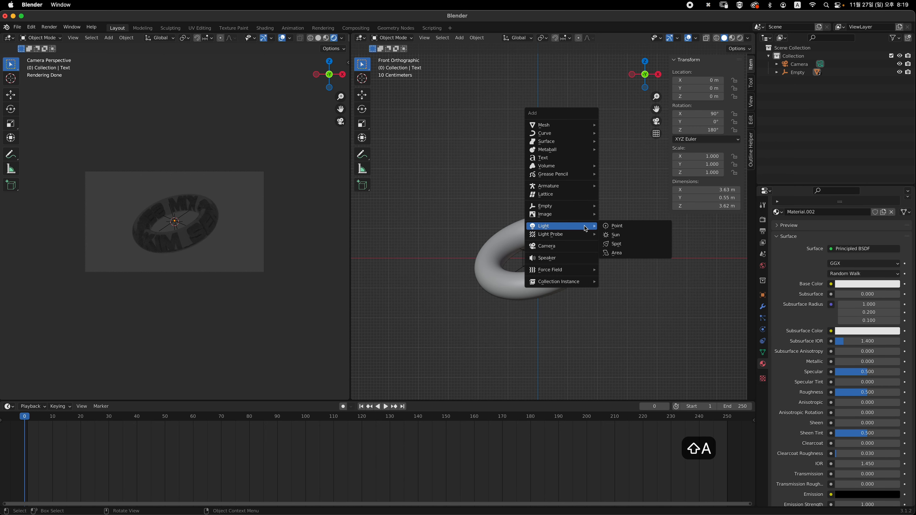
{"action": "left_click", "coordinate": [644, 244]}
{"action": "scroll", "coordinate": [584, 289], "scroll_direction": "down", "scroll_amount": 4}
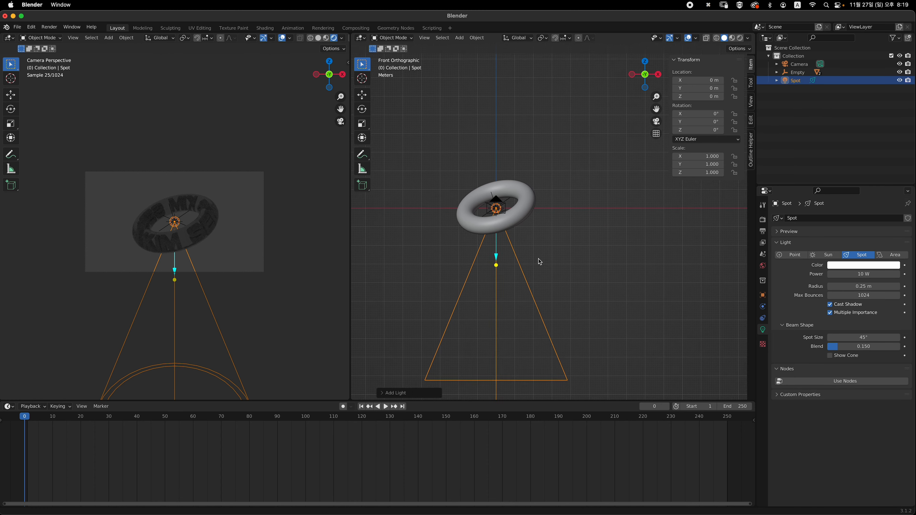
{"action": "scroll", "coordinate": [540, 261], "scroll_direction": "down", "scroll_amount": 2}
{"action": "key", "text": "g"}
{"action": "left_click", "coordinate": [539, 246]}
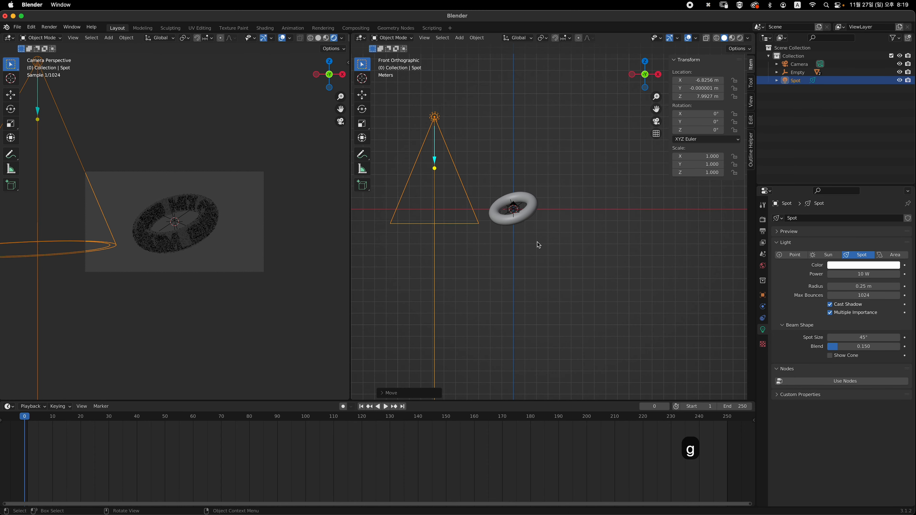
Step: Rotate the spot light to about -40.8° on Y, aiming it at the torus, and shift it to about X -7.11 m, Z 8.06 m
{"action": "key", "text": "r"}
{"action": "left_click", "coordinate": [688, 230]}
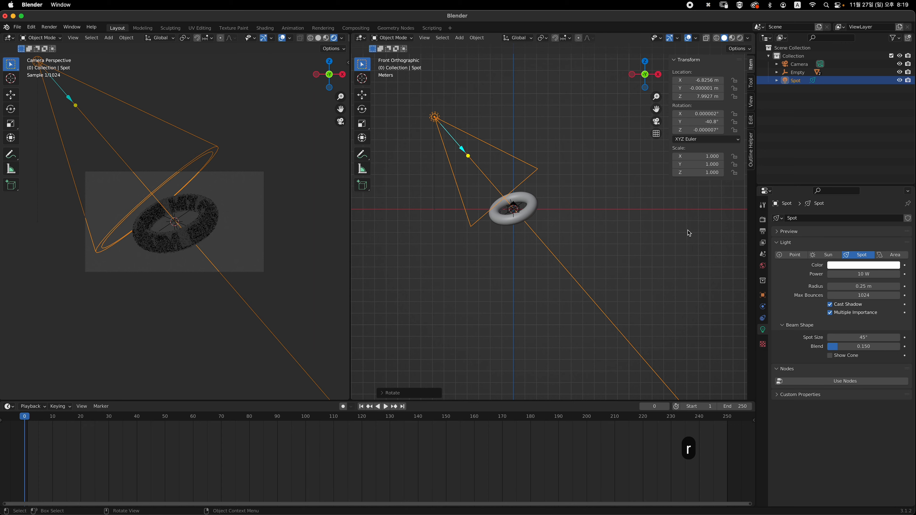
{"action": "key", "text": "g"}
{"action": "left_click", "coordinate": [654, 251]}
Step: In top view, move the spot light along Y to about -5.27 m and turn it to about 34.7° on Z toward the torus
{"action": "key", "text": "grave"}
{"action": "key", "text": "g"}
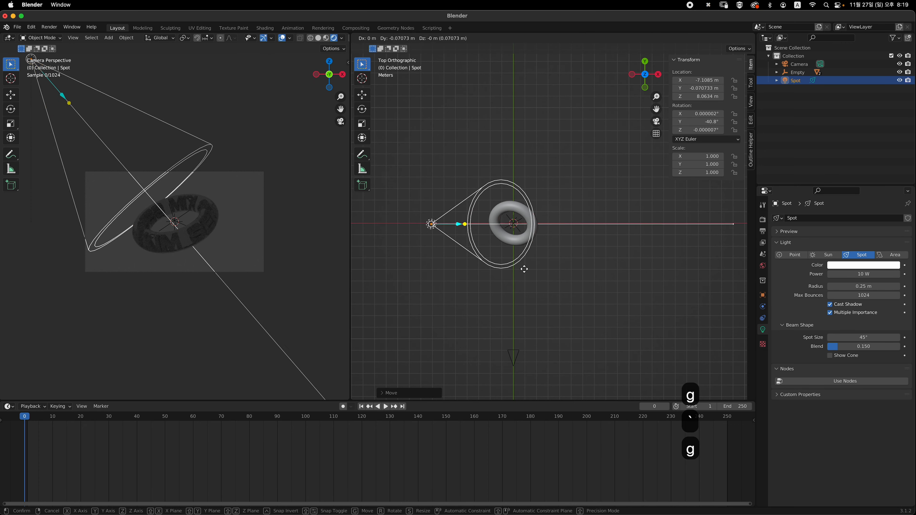
{"action": "key", "text": "y"}
{"action": "left_click", "coordinate": [557, 318]}
{"action": "key", "text": "r"}
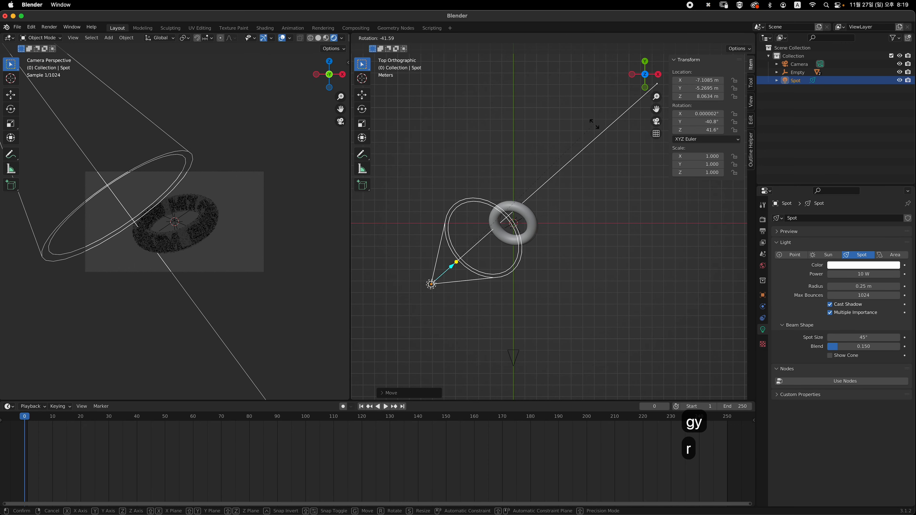
{"action": "left_click", "coordinate": [617, 140]}
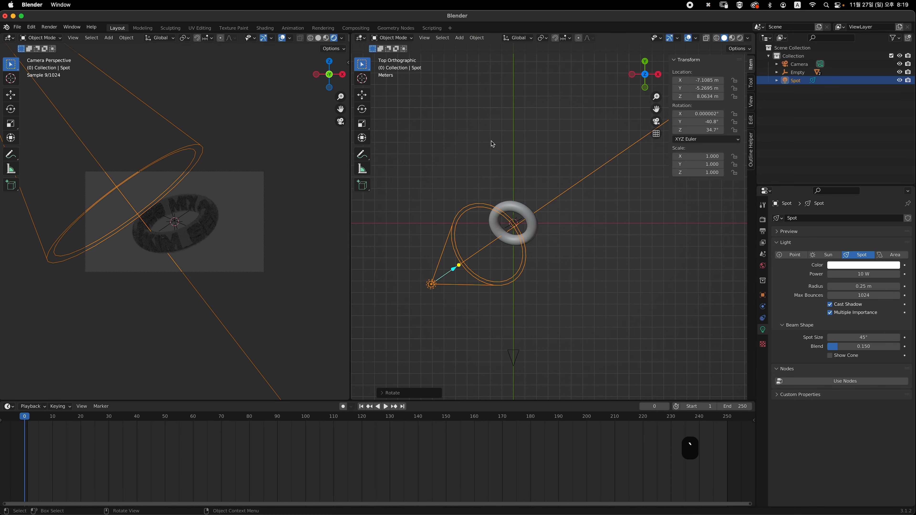
Step: Refine the spot light's aim at the torus from top and front views to about X -6.53°, Y -46.5°, Z 42.1°
{"action": "middle_click_drag", "start_coordinate": [492, 144], "coordinate": [520, 239]}
{"action": "key", "text": "grave"}
{"action": "left_click", "coordinate": [455, 190]}
{"action": "key", "text": "grave"}
{"action": "left_click", "coordinate": [605, 177]}
{"action": "key", "text": "r"}
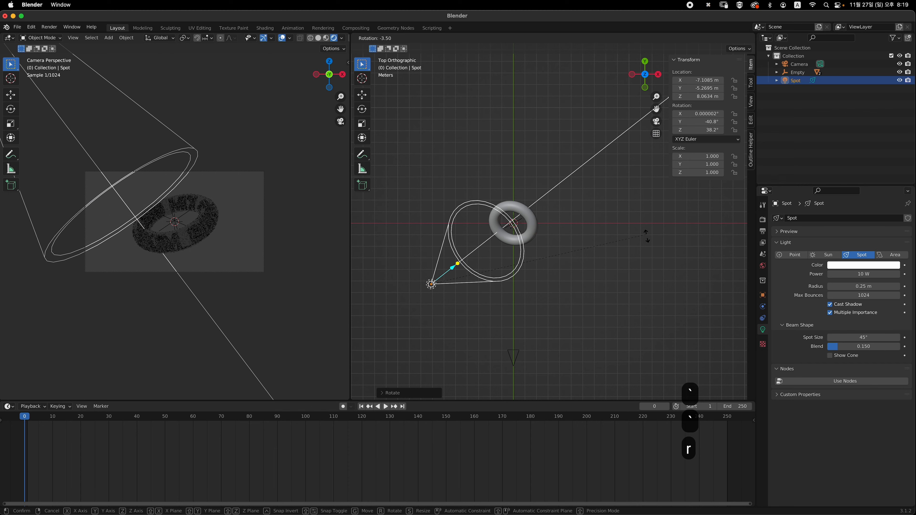
{"action": "left_click", "coordinate": [646, 245]}
{"action": "key", "text": "grave"}
{"action": "left_click", "coordinate": [428, 158]}
{"action": "key", "text": "r"}
{"action": "left_click", "coordinate": [635, 296]}
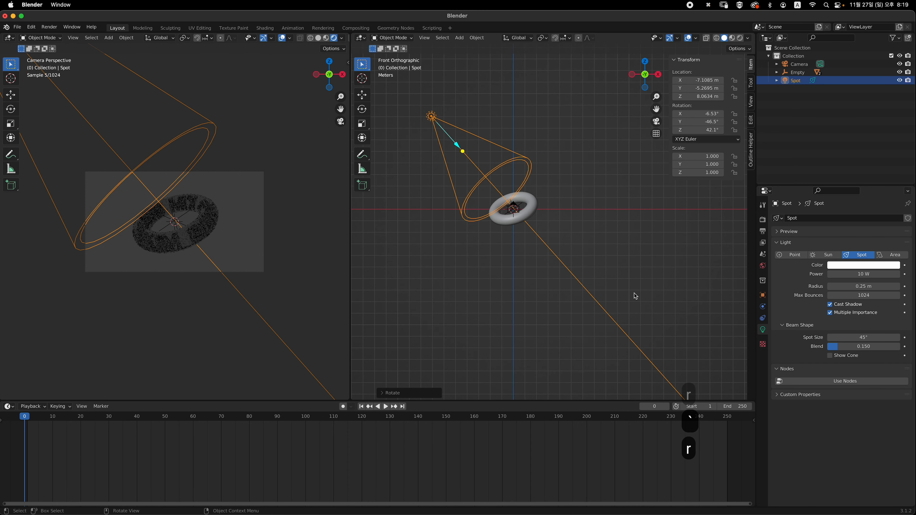
Step: Move the spot light farther from the torus to about X -9.16 m, Z 10.26 m in front view
{"action": "key", "text": "g"}
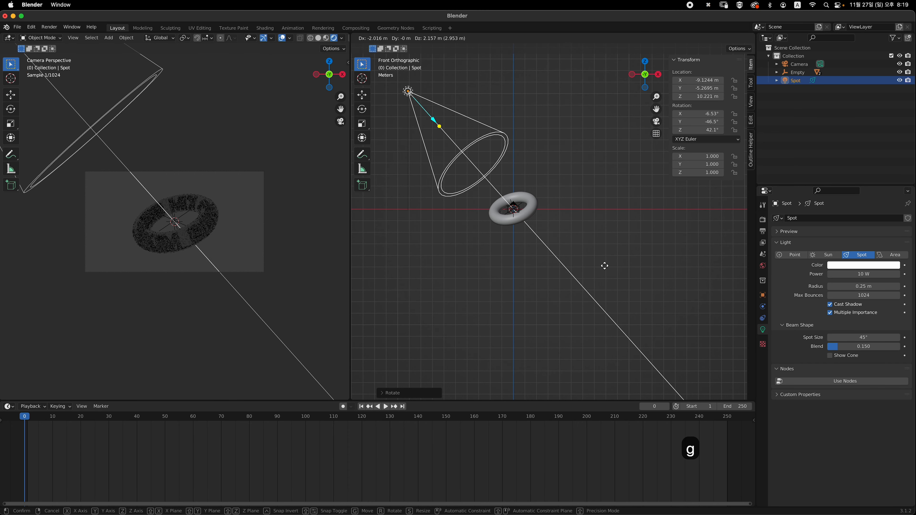
{"action": "left_click", "coordinate": [606, 265]}
{"action": "scroll", "coordinate": [606, 270], "scroll_direction": "up", "scroll_amount": 5}
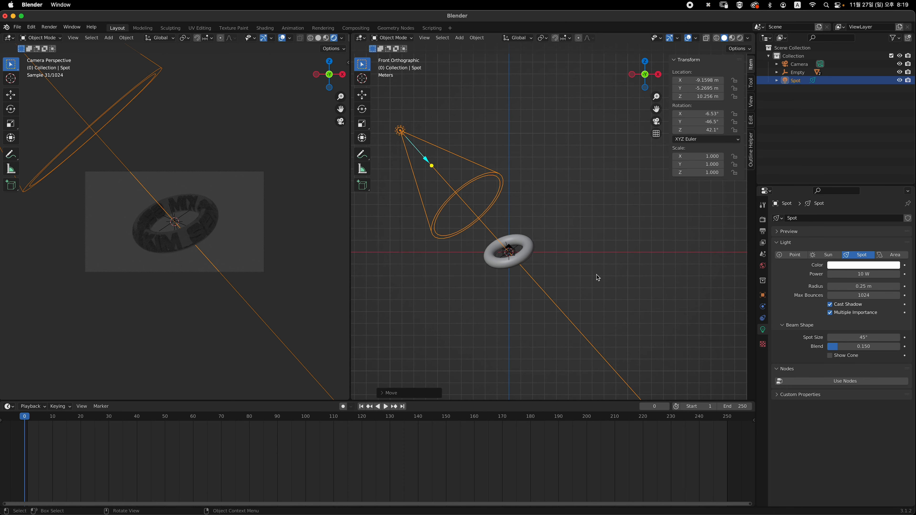
Step: Set the spot light's power to 20000 W and its colour to a light warm yellow
{"action": "left_click", "coordinate": [875, 273]}
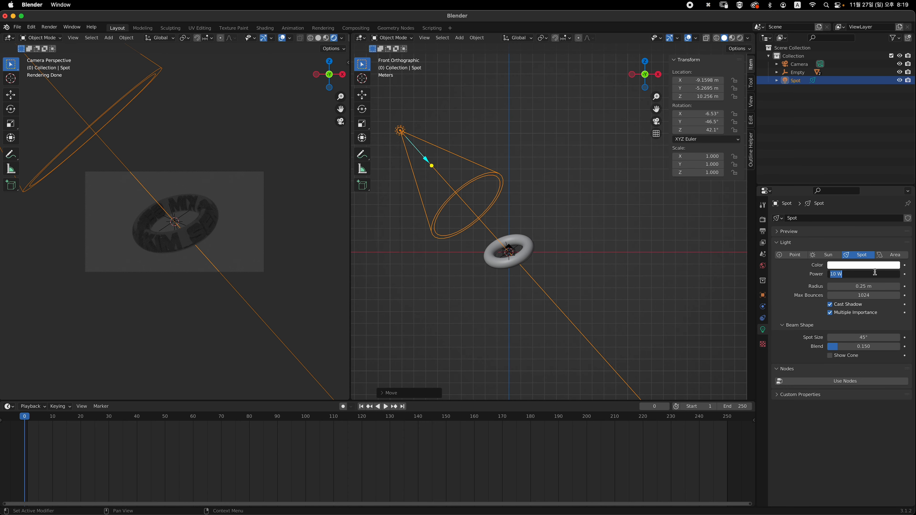
{"action": "type", "text": "20000"}
{"action": "key", "text": "Return"}
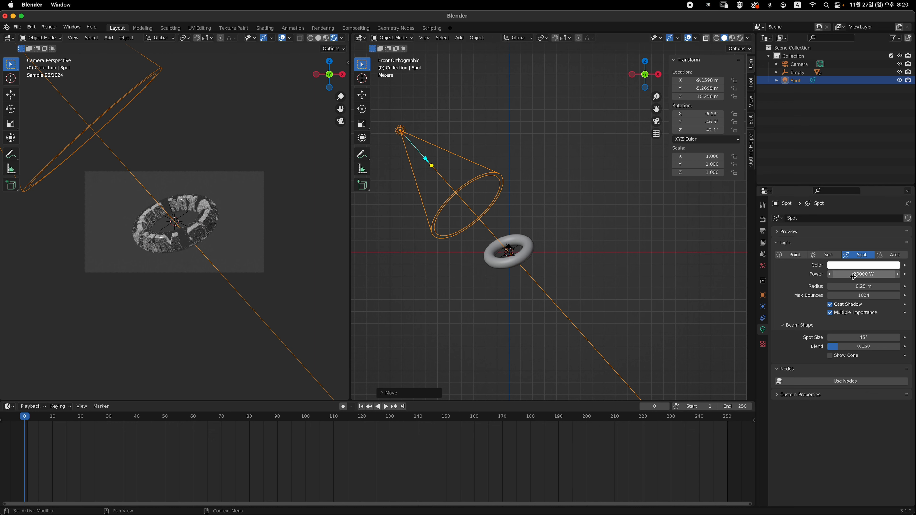
{"action": "left_click", "coordinate": [858, 265]}
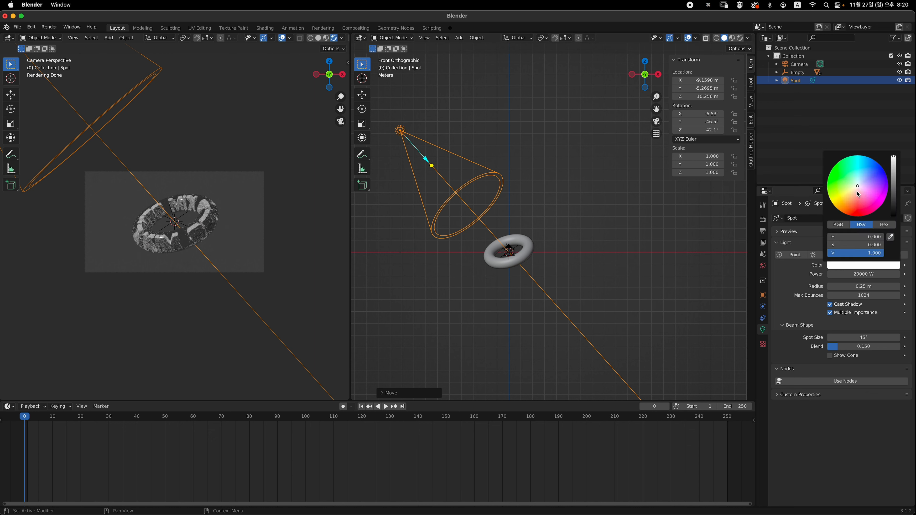
{"action": "left_click", "coordinate": [852, 193]}
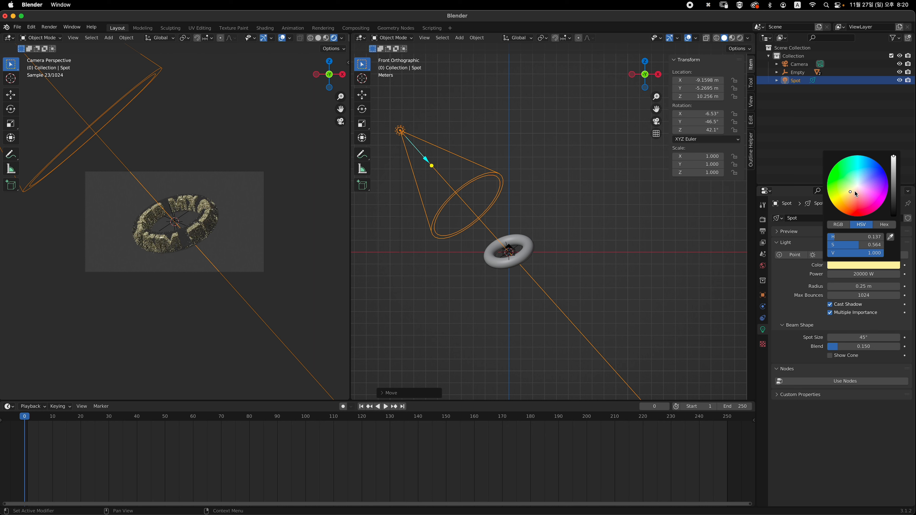
{"action": "left_click", "coordinate": [852, 195]}
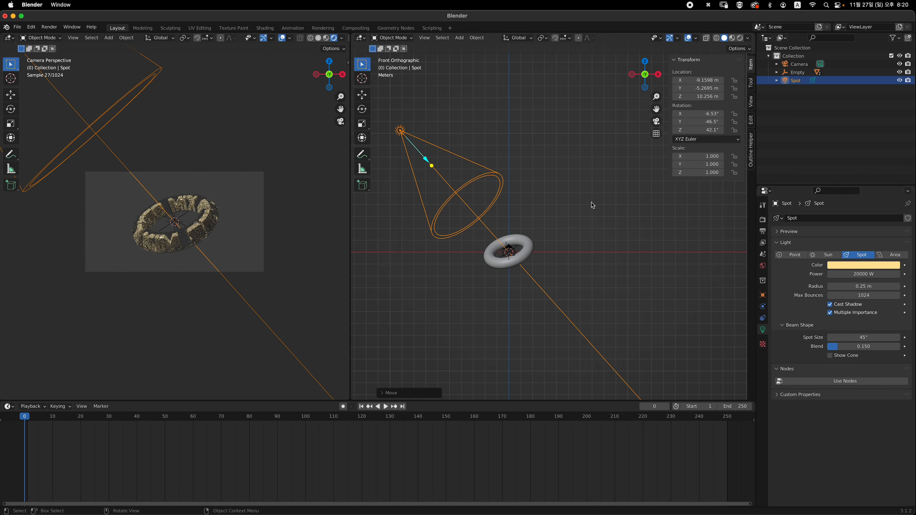
{"action": "left_click", "coordinate": [442, 157]}
{"action": "left_click", "coordinate": [458, 156]}
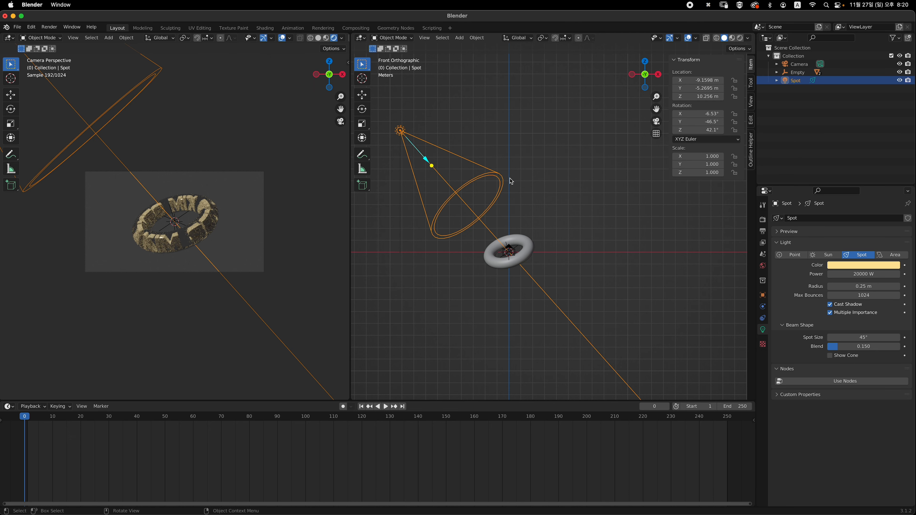
Step: Duplicate the spot light to the opposite side below the torus, about X 10.87 m, Z -11.66 m, and rotate it to face the torus
{"action": "middle_click_drag", "start_coordinate": [533, 193], "coordinate": [570, 204], "text": "shift"}
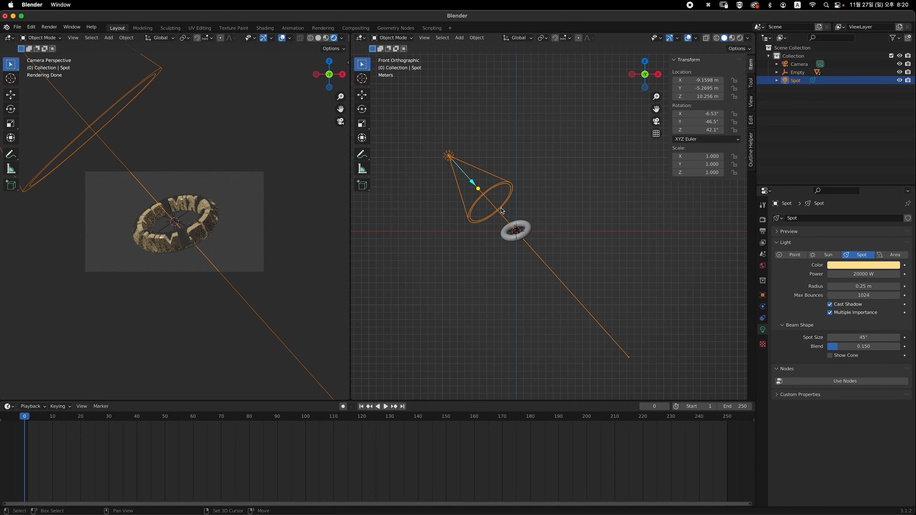
{"action": "key", "text": "shift+d"}
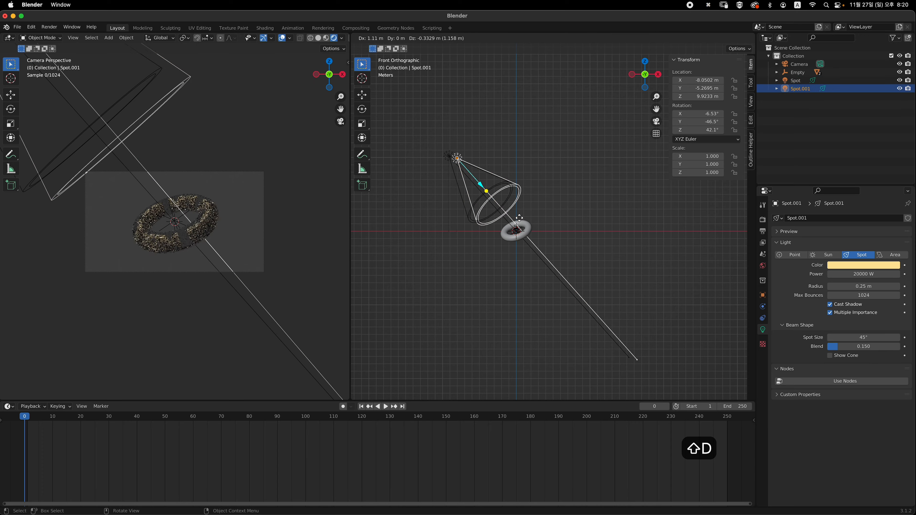
{"action": "left_click", "coordinate": [600, 315]}
{"action": "key", "text": "r"}
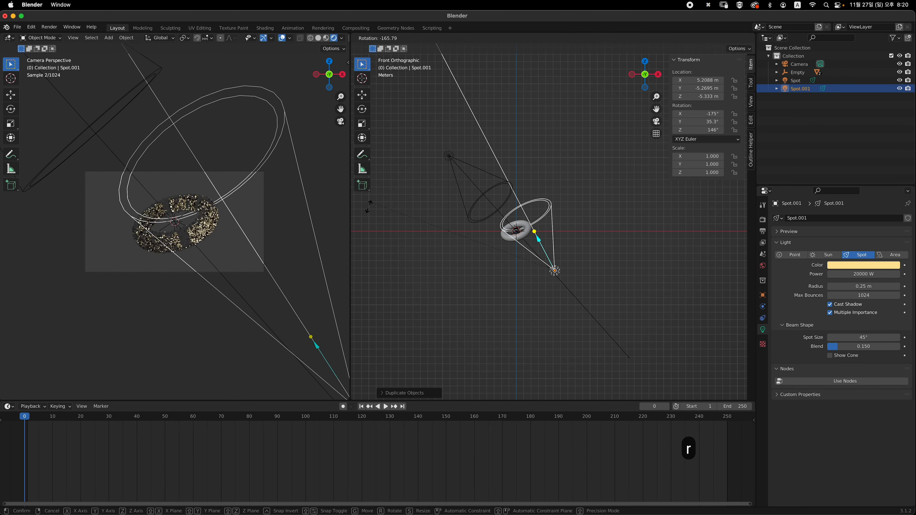
{"action": "left_click", "coordinate": [423, 229]}
{"action": "key", "text": "g"}
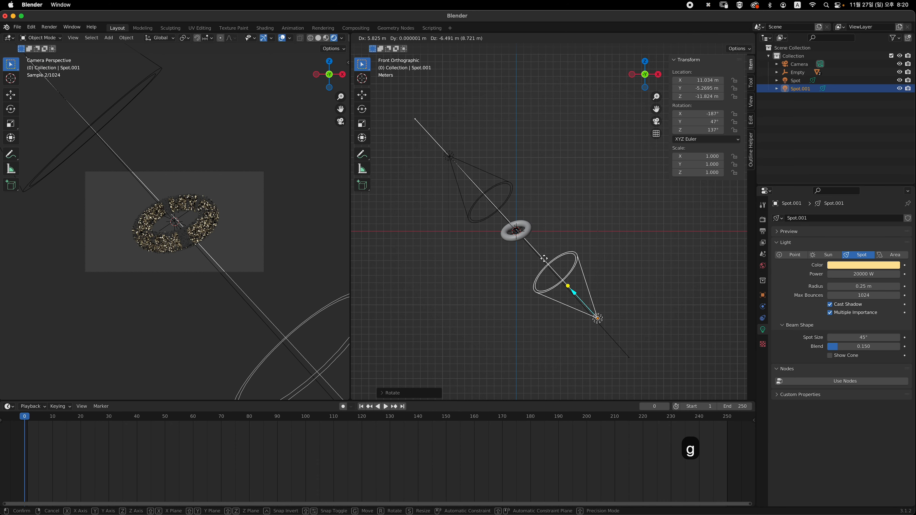
{"action": "left_click", "coordinate": [546, 261]}
Step: Turn the duplicated spot light to about 185° on Z and move it behind the torus to about X 12.70 m, Y 3.88 m, Z -11.27 m
{"action": "key", "text": "grave"}
{"action": "left_click", "coordinate": [549, 199]}
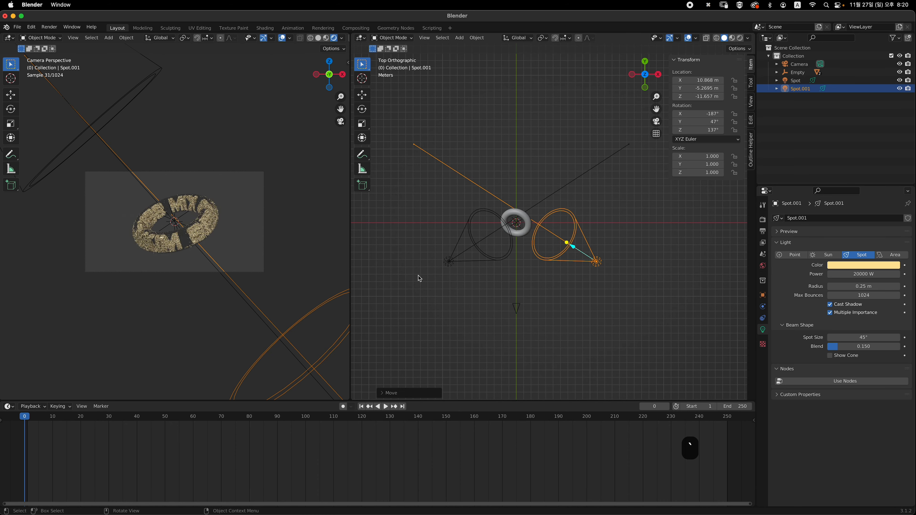
{"action": "key", "text": "r"}
{"action": "left_click", "coordinate": [553, 335]}
{"action": "key", "text": "g"}
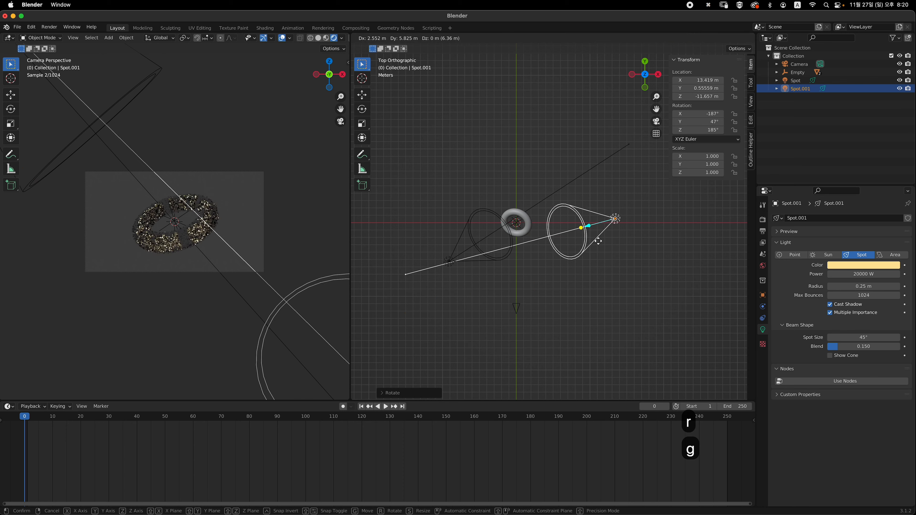
{"action": "left_click", "coordinate": [598, 237]}
{"action": "key", "text": "grave"}
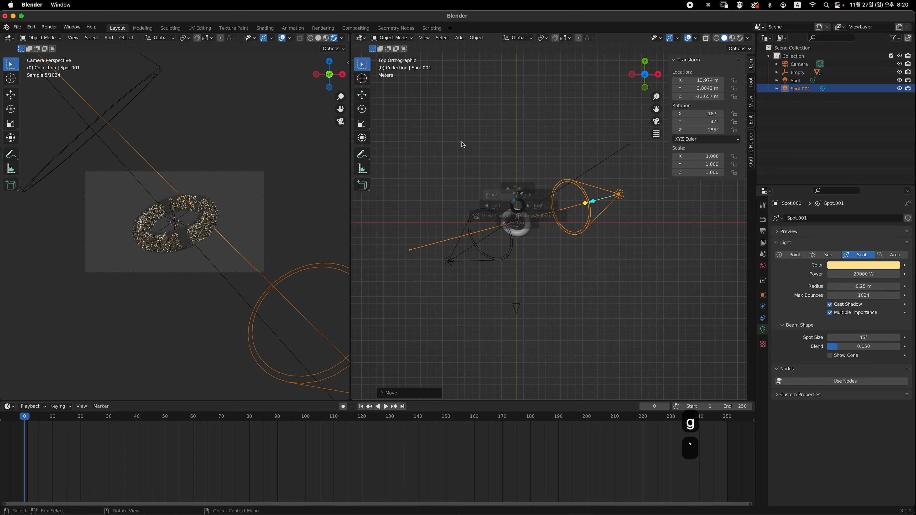
{"action": "left_click", "coordinate": [462, 144]}
{"action": "key", "text": "g"}
{"action": "left_click", "coordinate": [573, 259]}
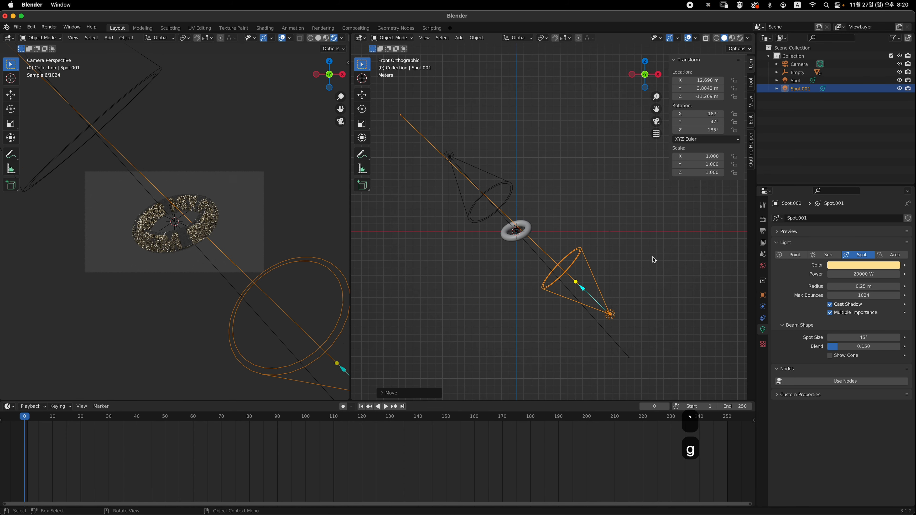
Step: Change the duplicated spot light's colour to a light cyan
{"action": "left_click", "coordinate": [863, 265]}
{"action": "left_click", "coordinate": [862, 182]}
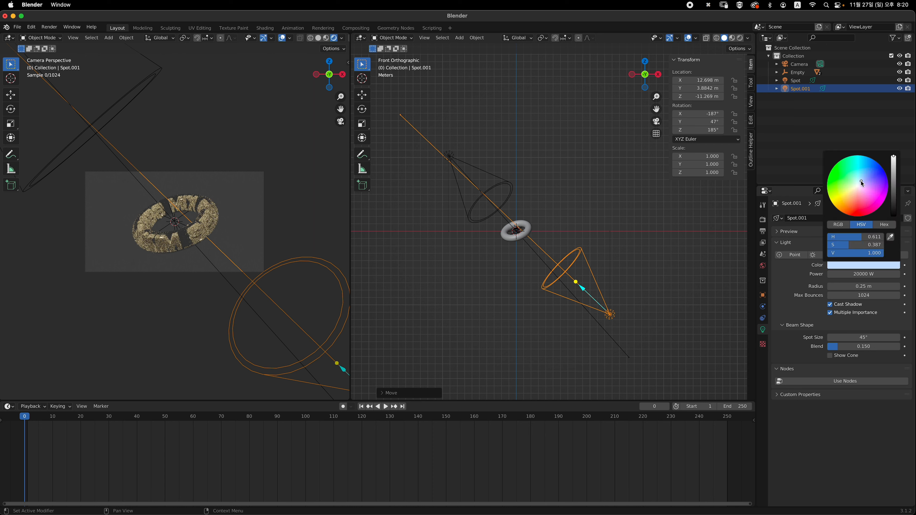
{"action": "left_click", "coordinate": [856, 177]}
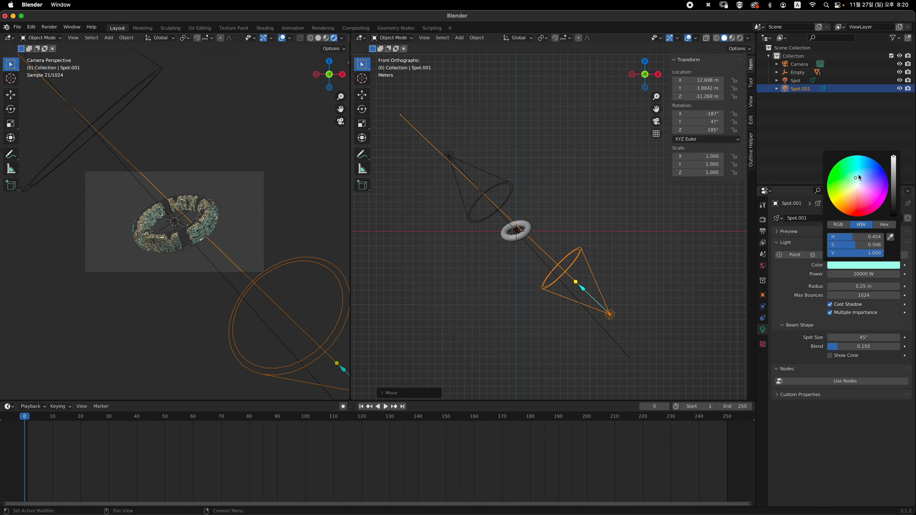
{"action": "left_click", "coordinate": [858, 176]}
Step: Deepen the original spot light's colour to a more saturated warm yellow, about H 0.107, S 0.735, and leave both lights deselected
{"action": "left_click", "coordinate": [497, 177]}
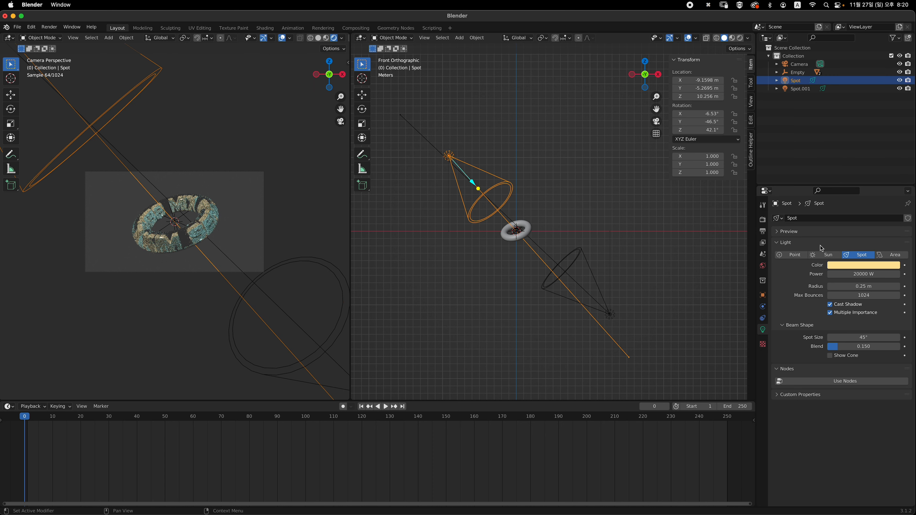
{"action": "left_click", "coordinate": [856, 266]}
{"action": "left_click", "coordinate": [849, 195]}
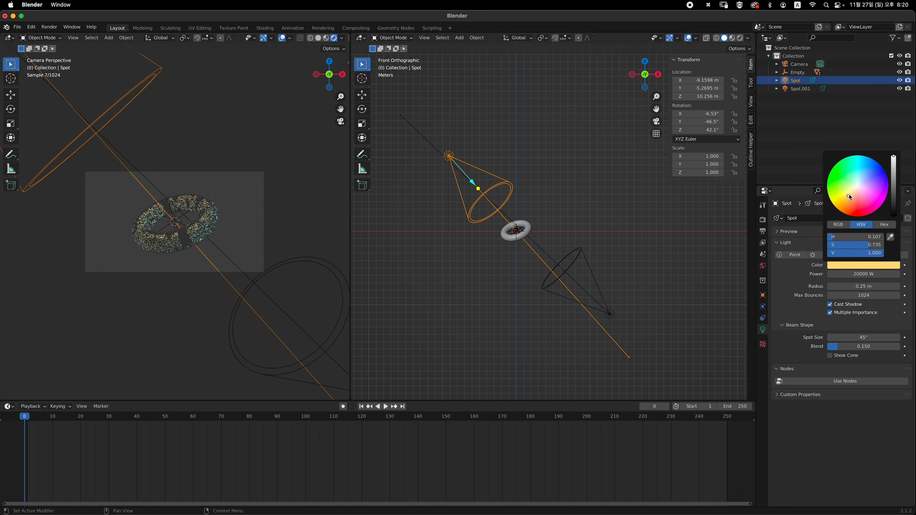
{"action": "left_click", "coordinate": [594, 251]}
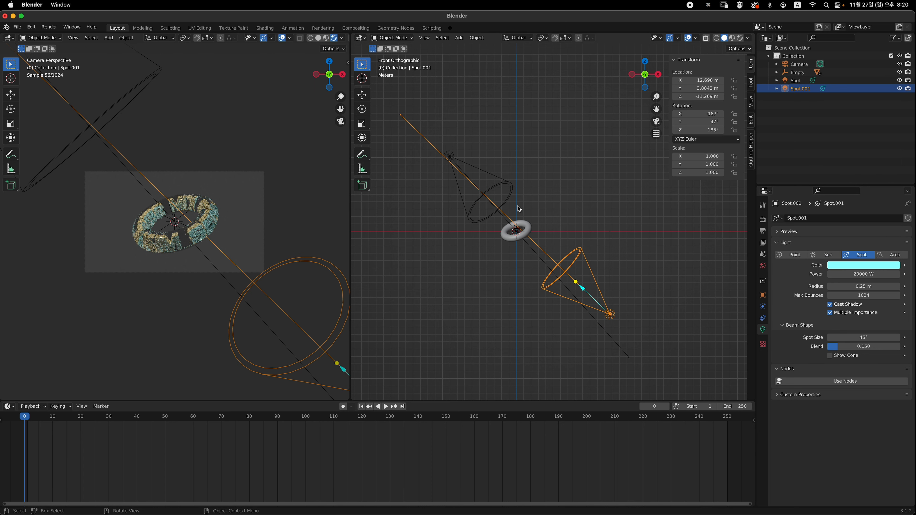
{"action": "middle_click_drag", "start_coordinate": [518, 205], "coordinate": [539, 188], "text": "ctrl"}
{"action": "middle_click_drag", "start_coordinate": [619, 212], "coordinate": [635, 211], "text": "shift"}
{"action": "left_click", "coordinate": [687, 266]}
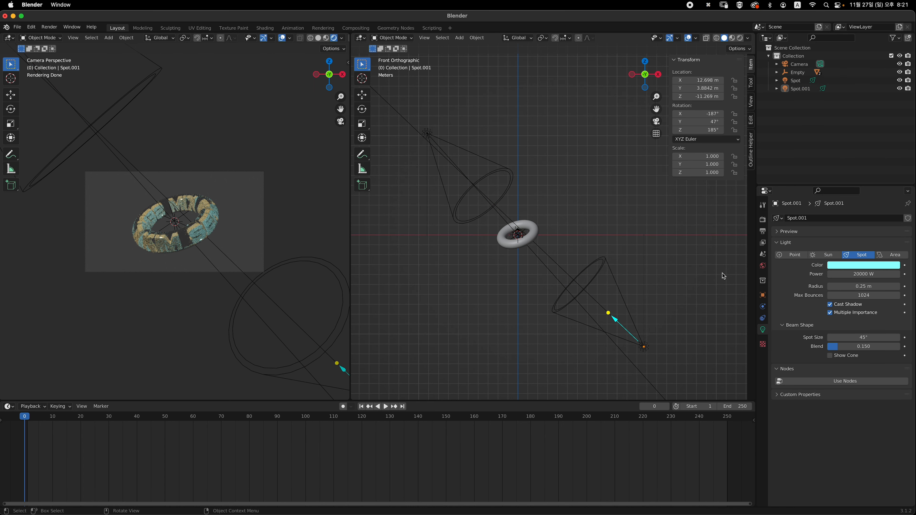
Step: Darken the world background colour to pure black
{"action": "left_click", "coordinate": [764, 267]}
{"action": "left_click", "coordinate": [865, 270]}
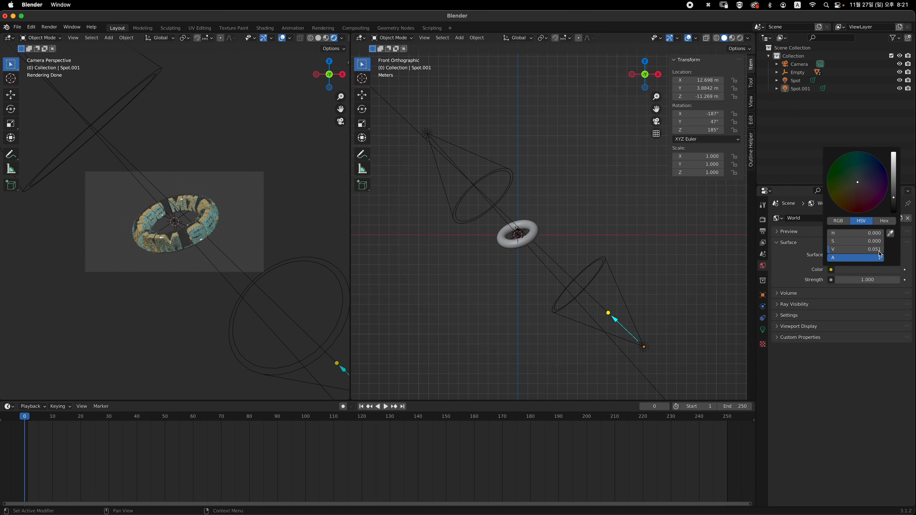
{"action": "left_click", "coordinate": [858, 271]}
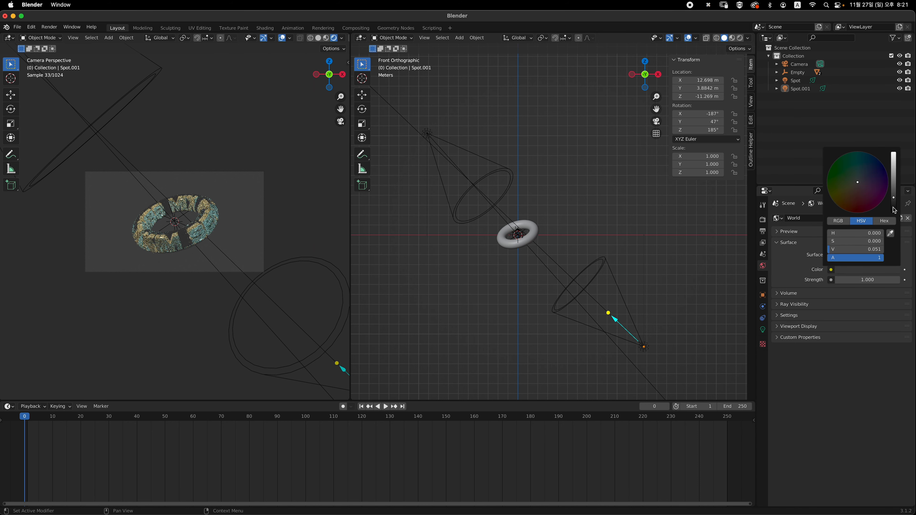
{"action": "left_click_drag", "start_coordinate": [894, 211], "coordinate": [894, 215]}
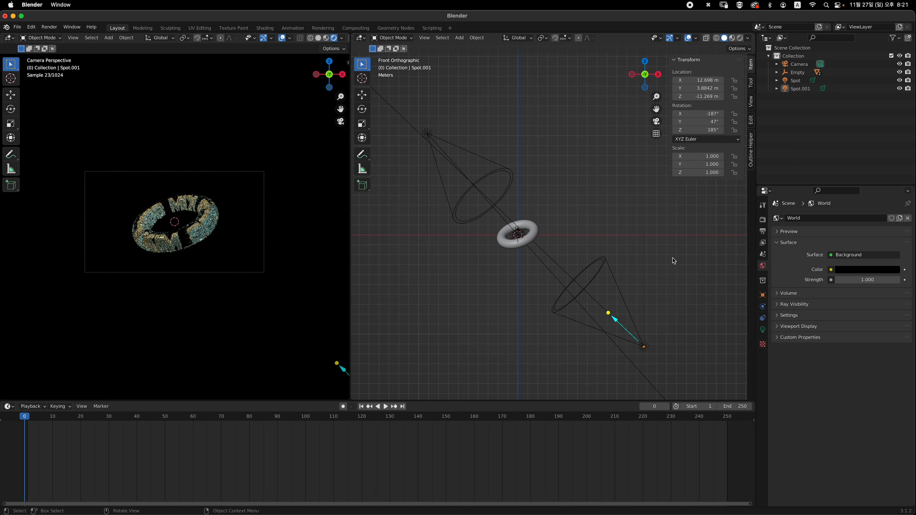
{"action": "scroll", "coordinate": [245, 211], "scroll_direction": "up", "scroll_amount": 5}
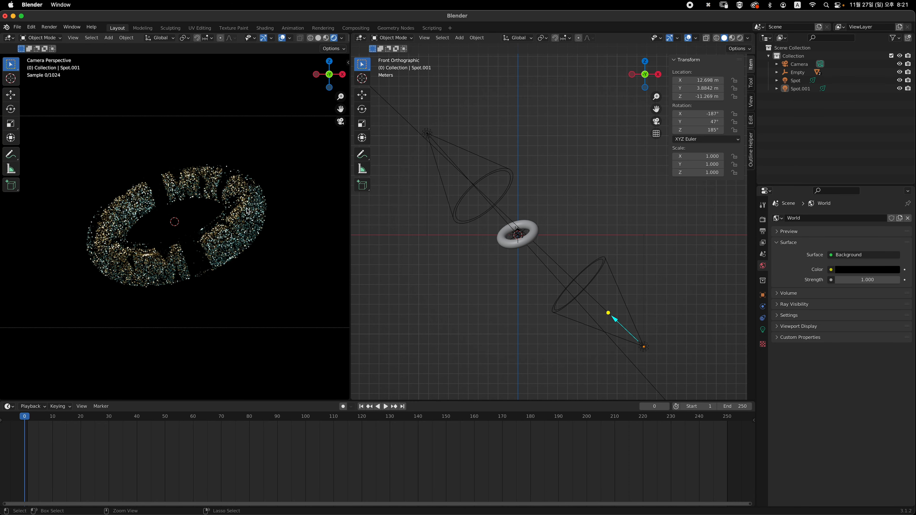
{"action": "scroll", "coordinate": [248, 211], "scroll_direction": "down", "scroll_amount": 3}
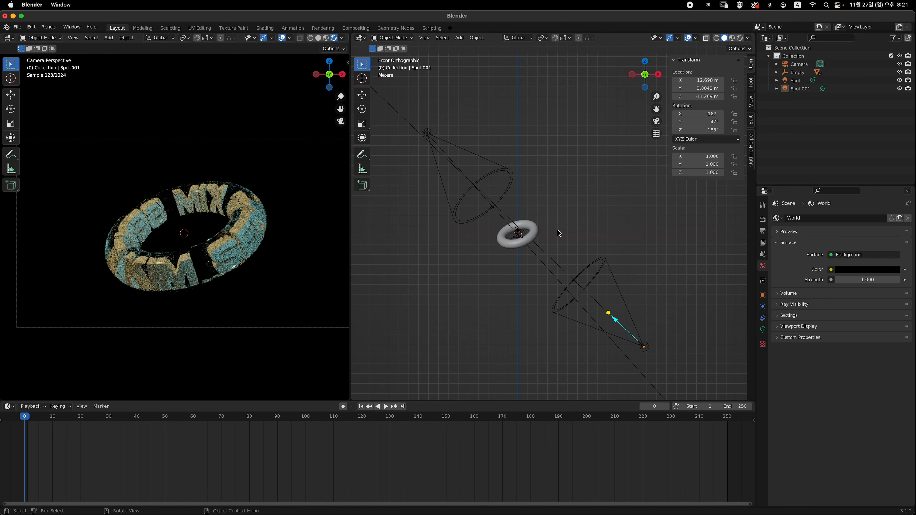
Step: Change the ring text material's base colour to a light mint green and set its roughness to 0
{"action": "scroll", "coordinate": [550, 230], "scroll_direction": "up", "scroll_amount": 2}
{"action": "left_click", "coordinate": [530, 233]}
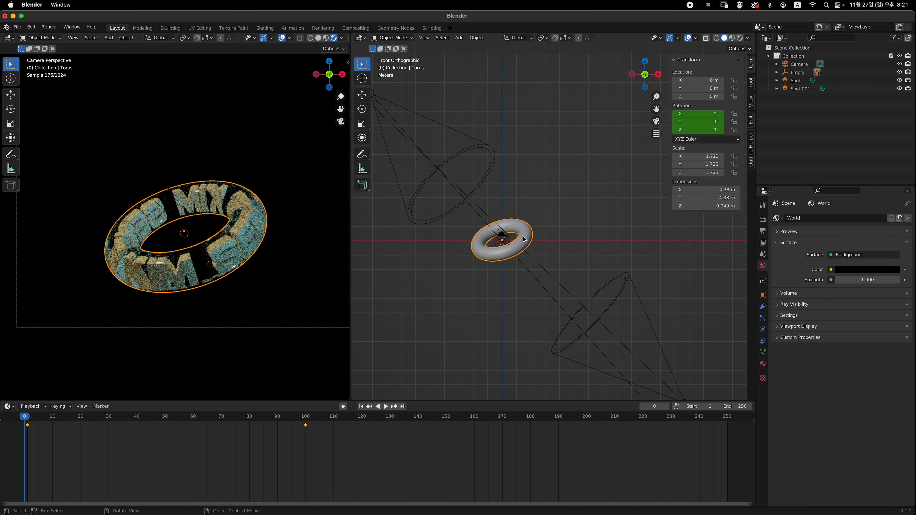
{"action": "middle_click_drag", "start_coordinate": [629, 273], "coordinate": [642, 278], "text": "shift"}
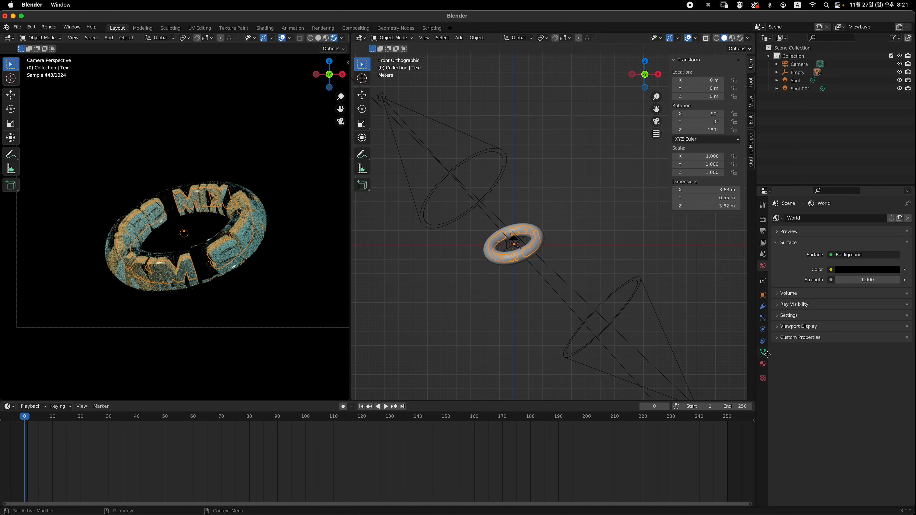
{"action": "left_click", "coordinate": [762, 363]}
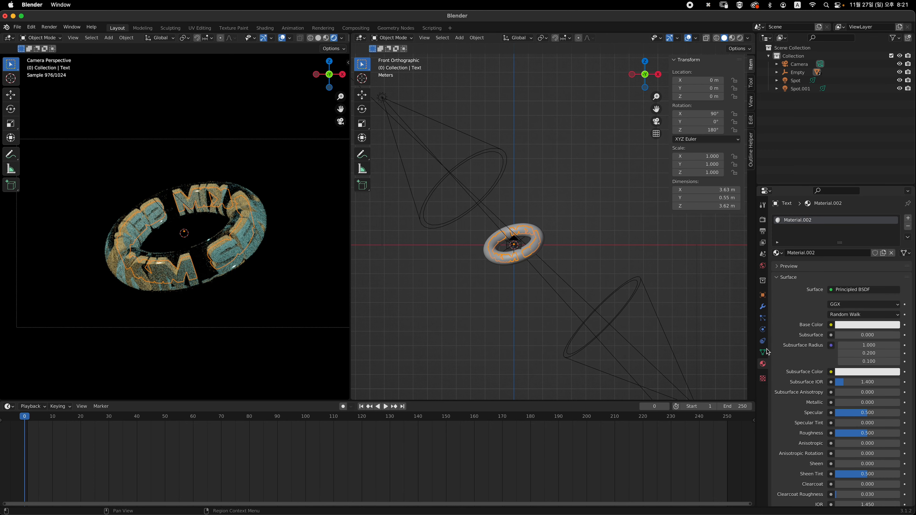
{"action": "left_click", "coordinate": [870, 327]}
{"action": "left_click_drag", "start_coordinate": [856, 243], "coordinate": [855, 230]}
{"action": "left_click", "coordinate": [684, 267]}
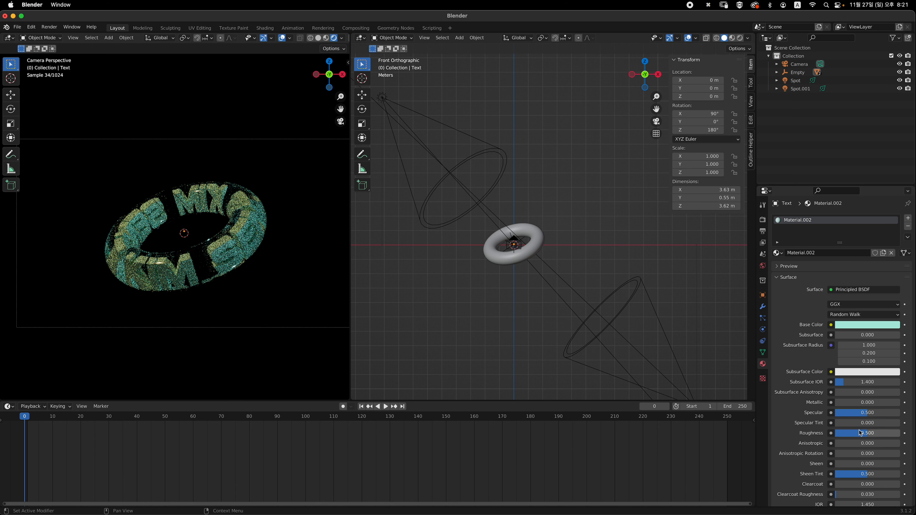
{"action": "left_click_drag", "start_coordinate": [864, 437], "coordinate": [836, 437]}
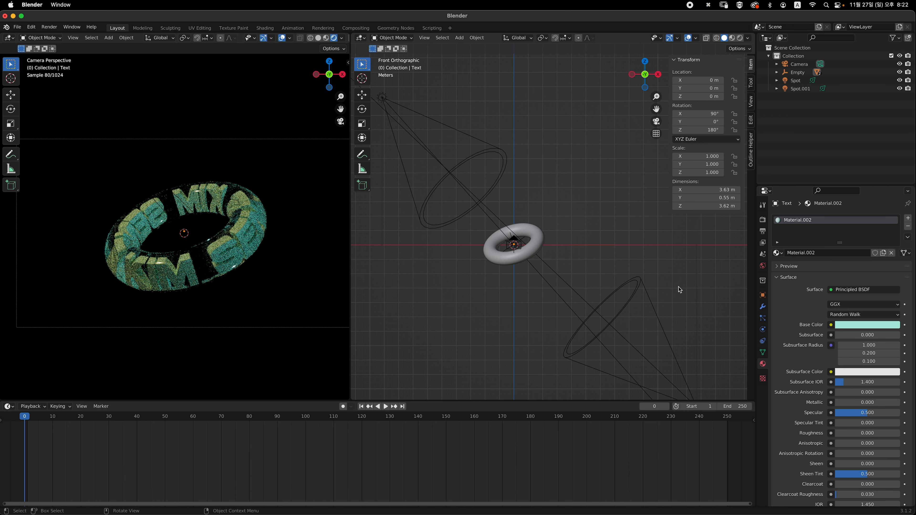
Step: Add an area light and move it straight up above the torus to about Z 11.9 m
{"action": "scroll", "coordinate": [592, 215], "scroll_direction": "down", "scroll_amount": 3}
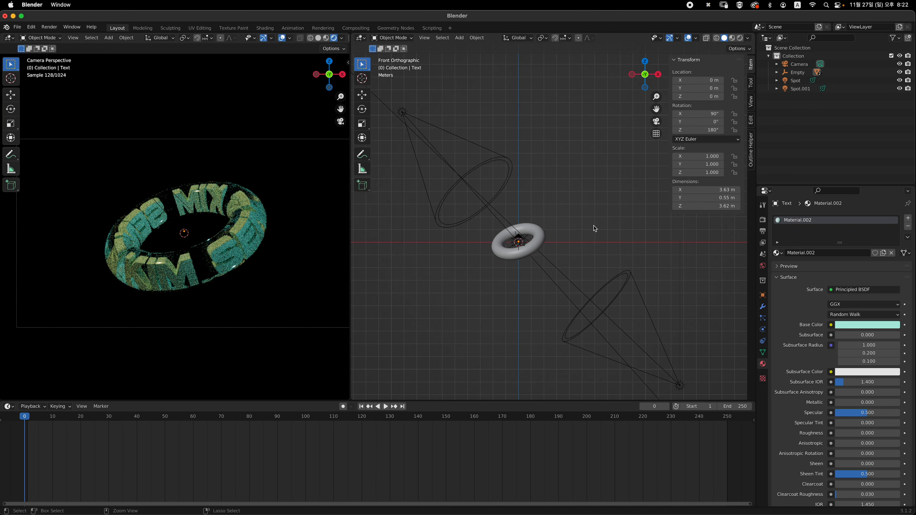
{"action": "key", "text": "shift+a"}
{"action": "mouse_move", "coordinate": [584, 214]}
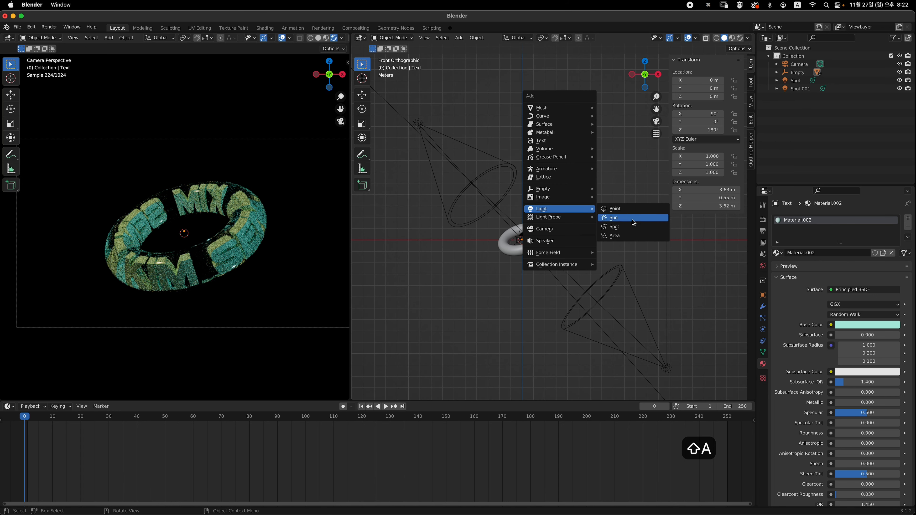
{"action": "left_click", "coordinate": [636, 237]}
{"action": "key", "text": "g"}
{"action": "key", "text": "z"}
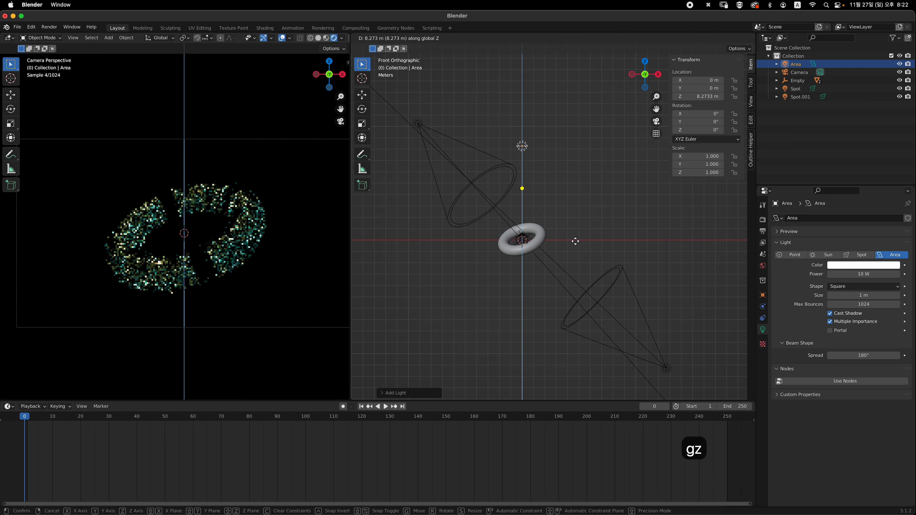
{"action": "left_click", "coordinate": [585, 206]}
{"action": "middle_click_drag", "start_coordinate": [634, 245], "coordinate": [629, 258], "text": "shift"}
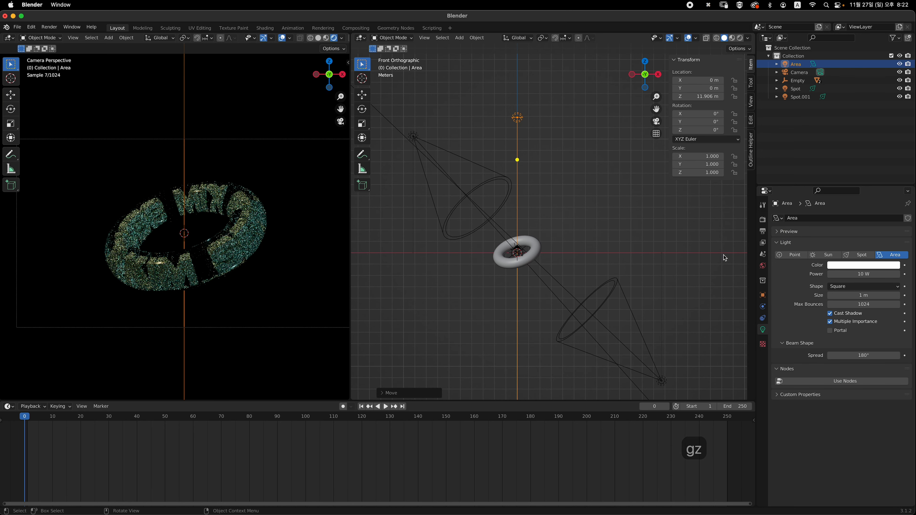
Step: Set the area light's size to 20 m and its power to 2000 W
{"action": "double_click", "coordinate": [872, 296]}
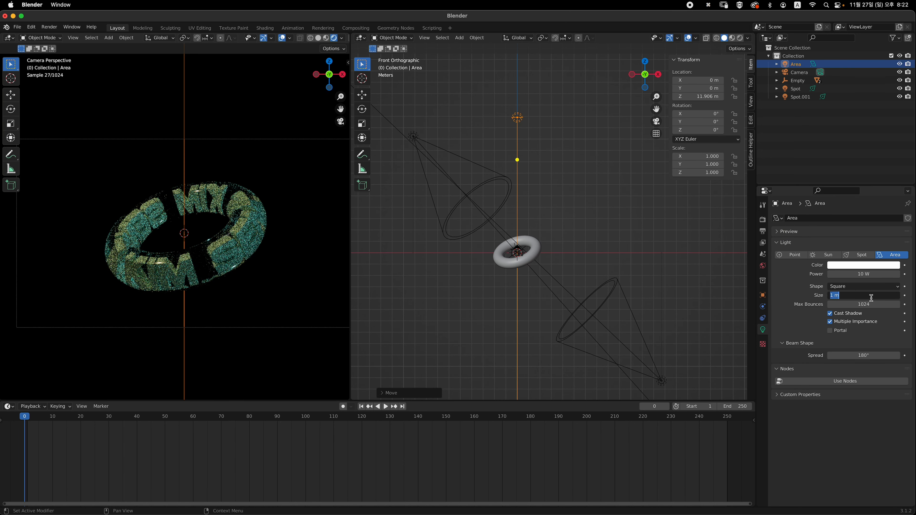
{"action": "type", "text": "20"}
{"action": "key", "text": "Return"}
{"action": "double_click", "coordinate": [860, 274]}
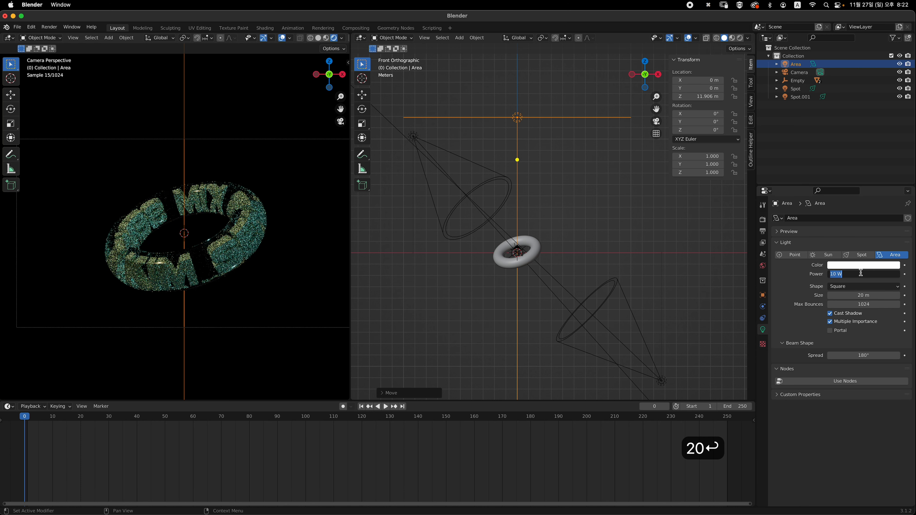
{"action": "type", "text": "2000"}
{"action": "key", "text": "Return"}
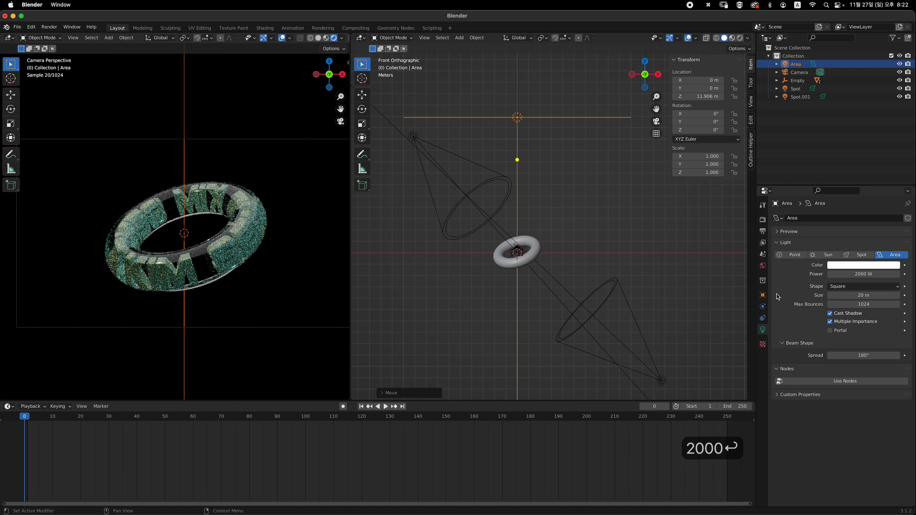
Step: Reduce the area light's power to 1000 W
{"action": "double_click", "coordinate": [877, 274]}
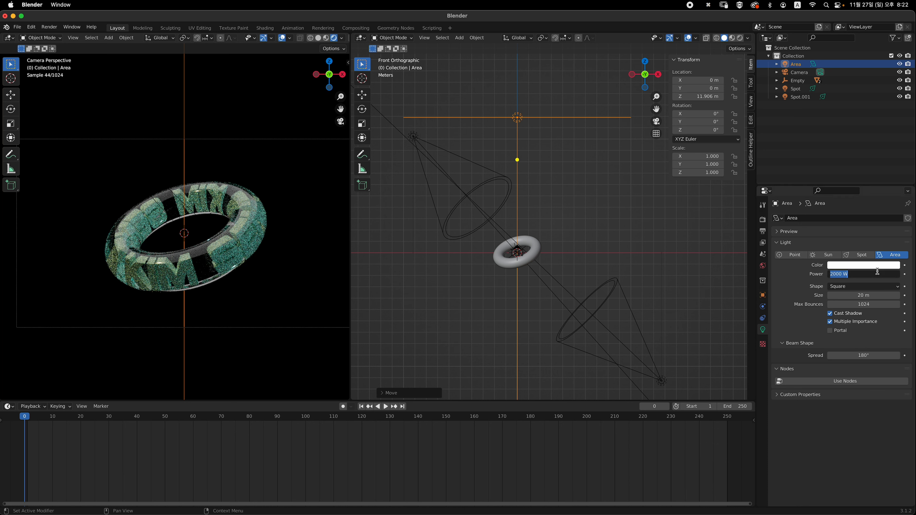
{"action": "type", "text": "1000"}
{"action": "key", "text": "Return"}
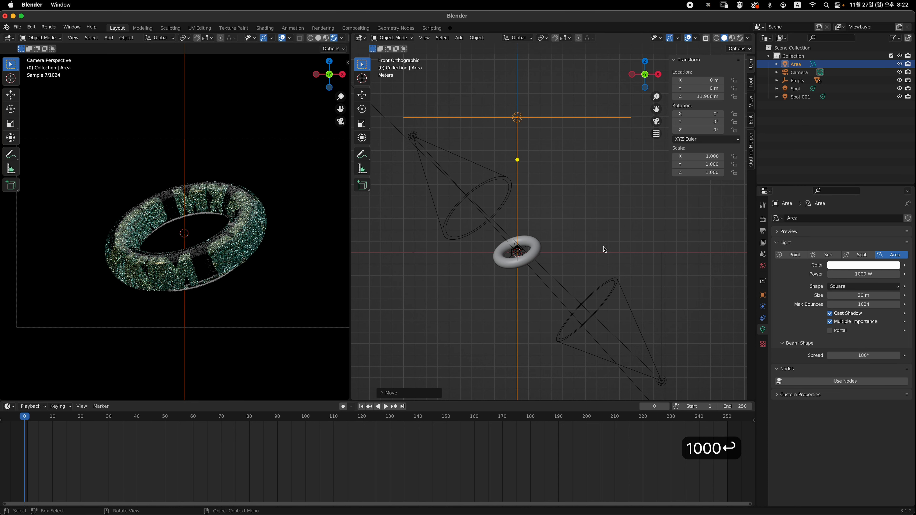
Step: Raise the area light along the Z axis to about 15.3 m and deselect it
{"action": "key", "text": "g"}
{"action": "key", "text": "z"}
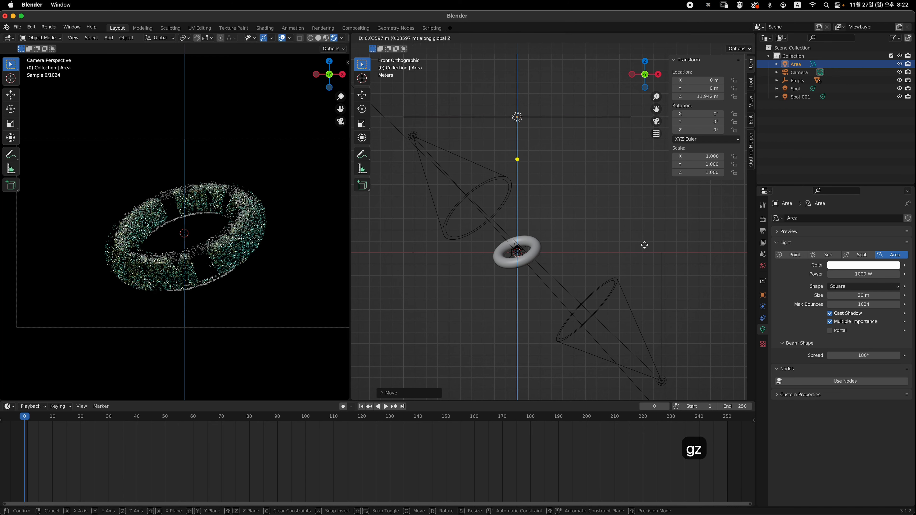
{"action": "left_click", "coordinate": [652, 207]}
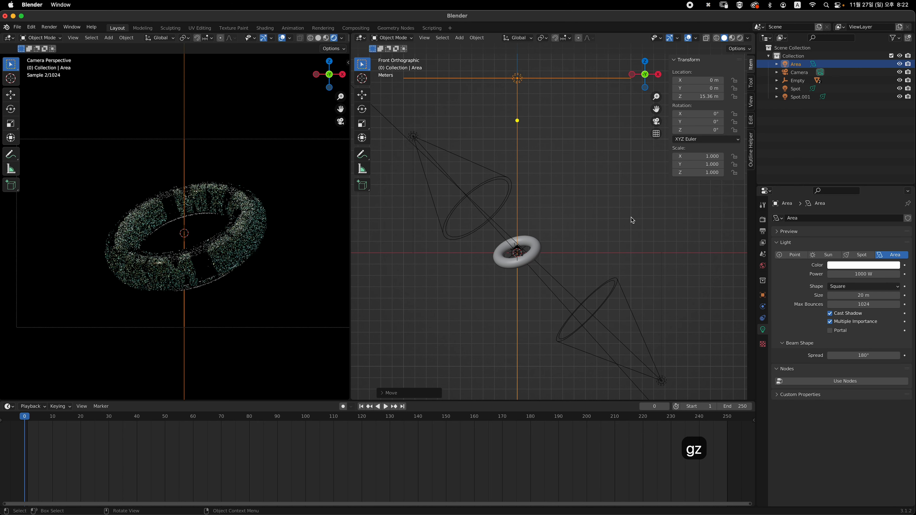
{"action": "key", "text": "g"}
{"action": "key", "text": "z"}
{"action": "left_click", "coordinate": [628, 259]}
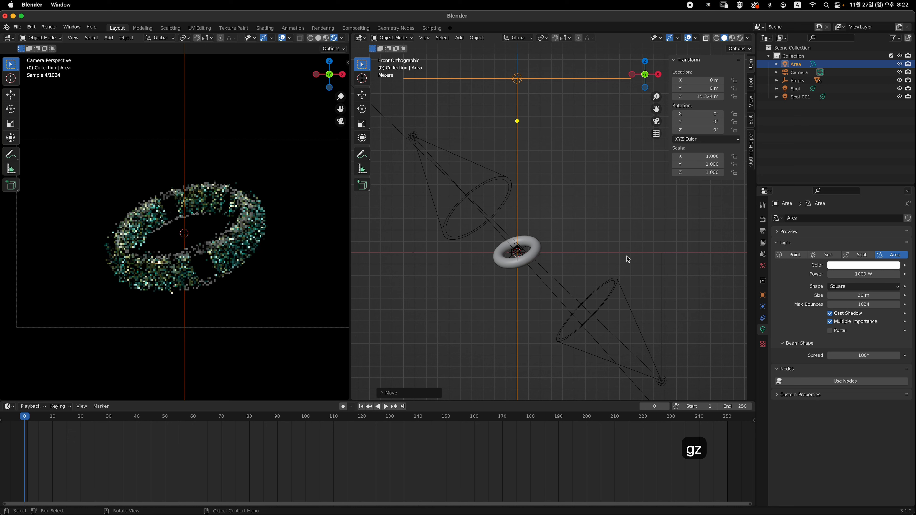
{"action": "left_click", "coordinate": [564, 269]}
{"action": "scroll", "coordinate": [262, 272], "scroll_direction": "down", "scroll_amount": 3}
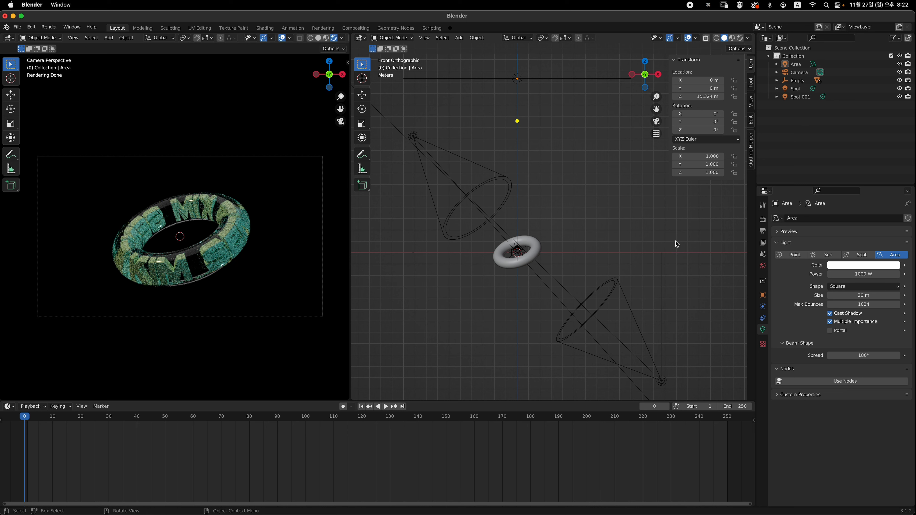
Step: Set the Cycles maximum samples to 64 for both the viewport and the final render
{"action": "left_click", "coordinate": [762, 221]}
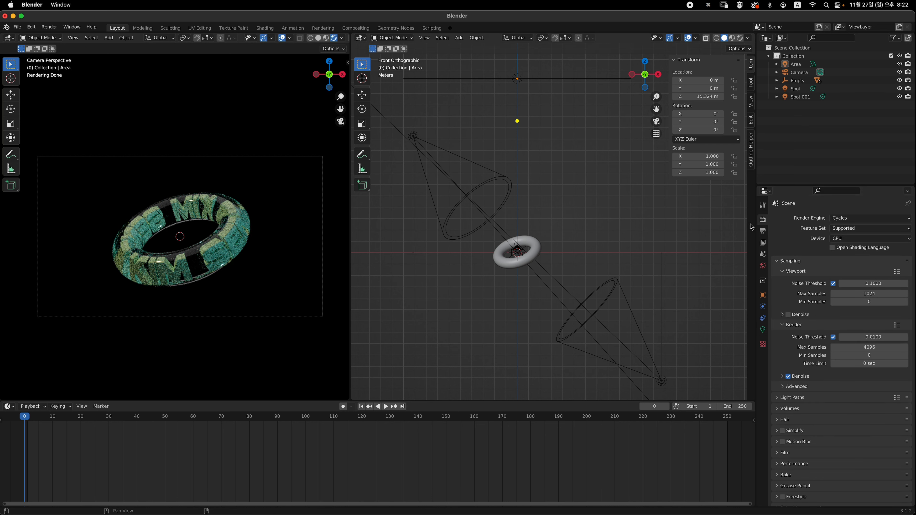
{"action": "left_click", "coordinate": [885, 293]}
{"action": "type", "text": "64"}
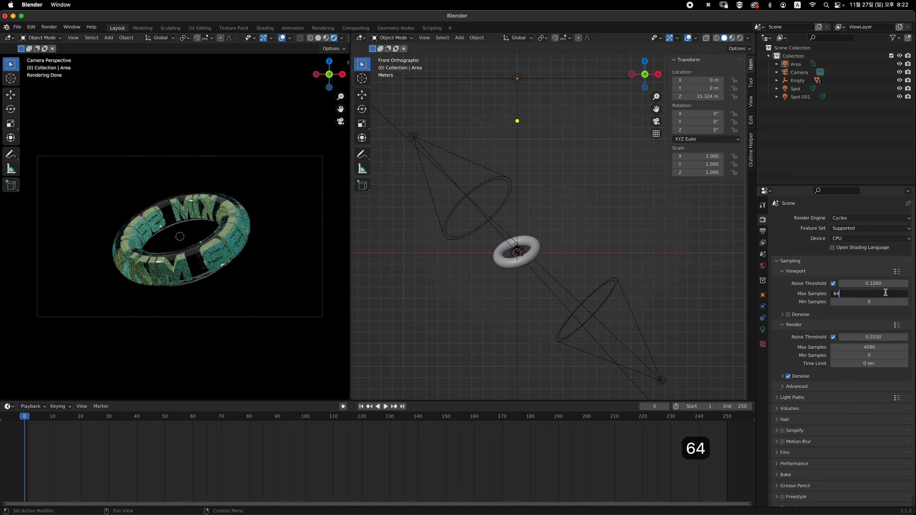
{"action": "key", "text": "Return"}
{"action": "left_click", "coordinate": [878, 347]}
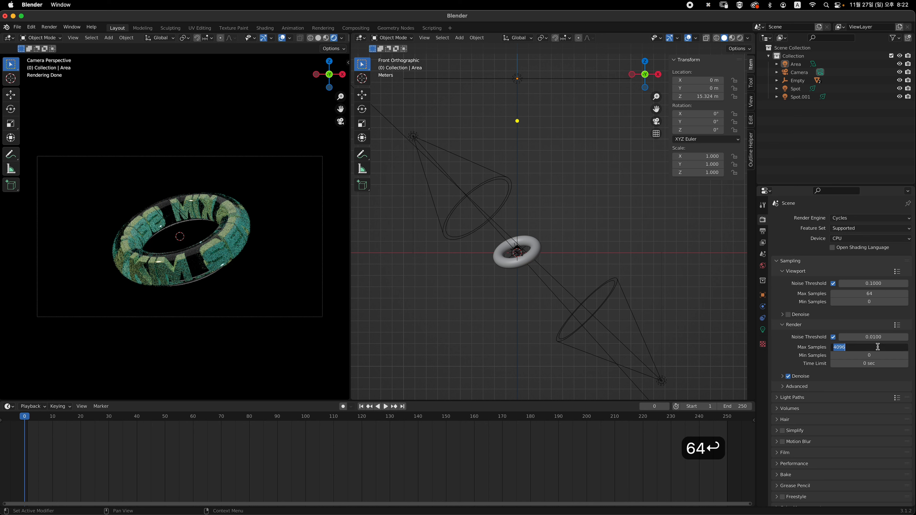
{"action": "type", "text": "64"}
{"action": "key", "text": "Return"}
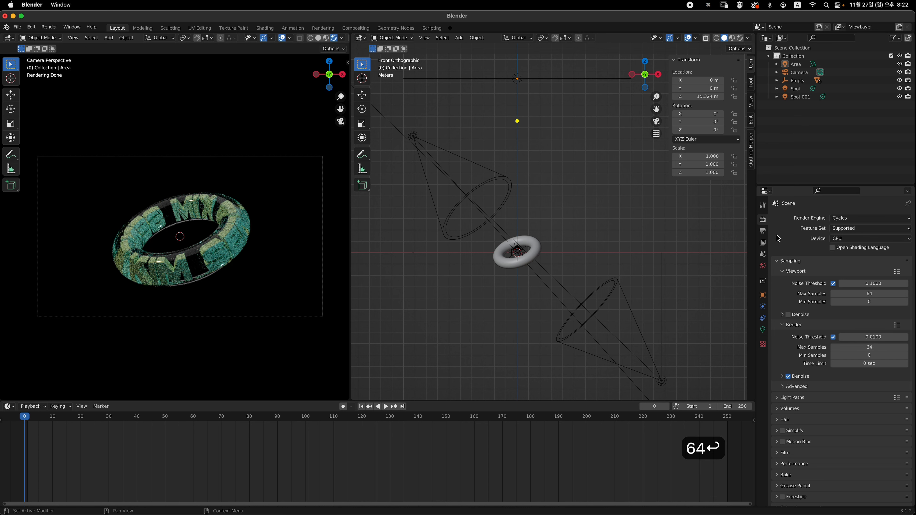
Step: Set the output file format to AVI JPEG and the output folder to the Desktop
{"action": "left_click", "coordinate": [762, 232]}
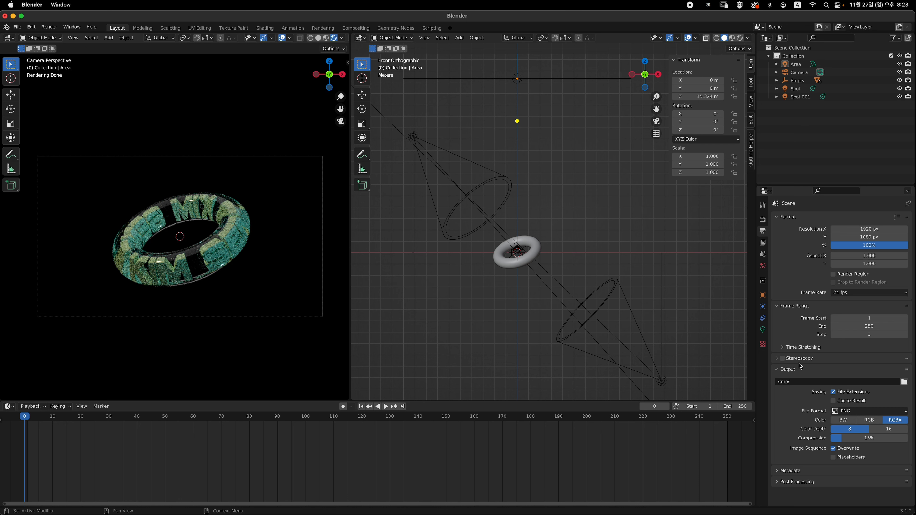
{"action": "left_click", "coordinate": [861, 412]}
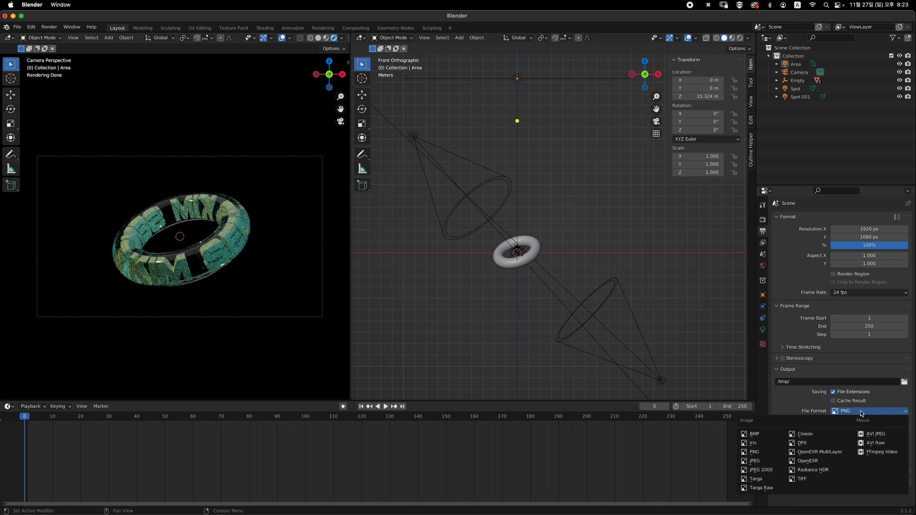
{"action": "left_click", "coordinate": [891, 435]}
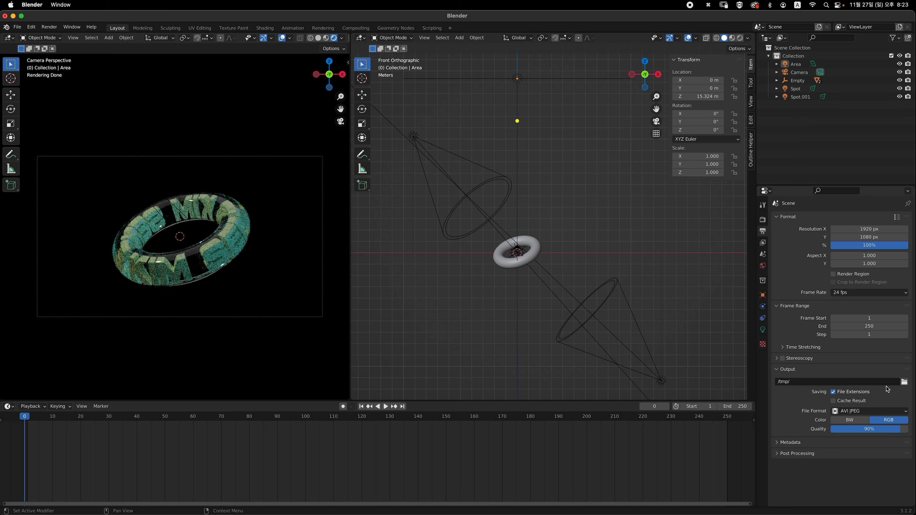
{"action": "left_click", "coordinate": [904, 382]}
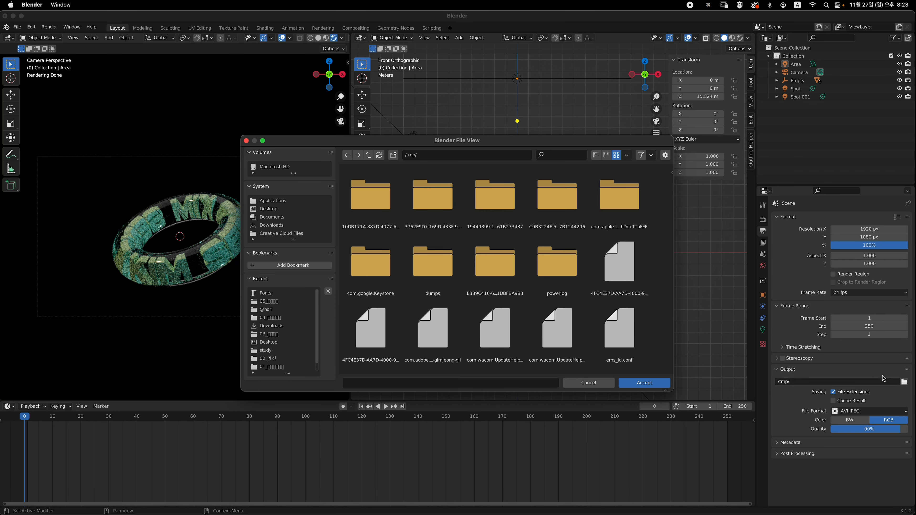
{"action": "left_click", "coordinate": [305, 209]}
{"action": "left_click", "coordinate": [649, 384]}
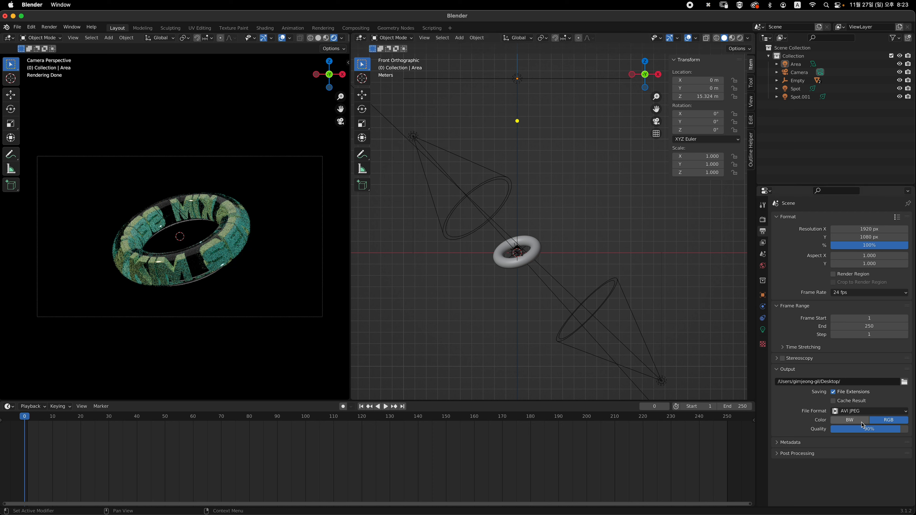
Step: Set the end frame to 100 to match the torus's last rotation keyframe, and start rendering the animation
{"action": "left_click", "coordinate": [173, 267]}
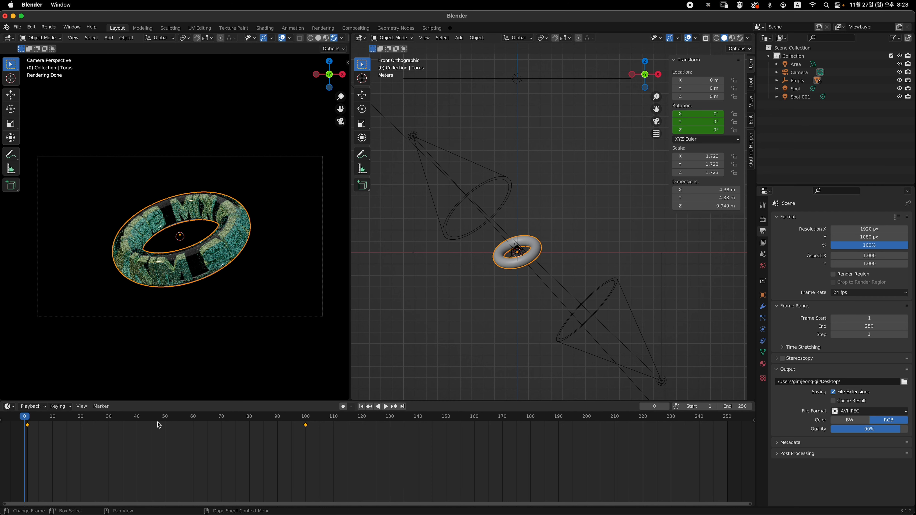
{"action": "left_click", "coordinate": [306, 418]}
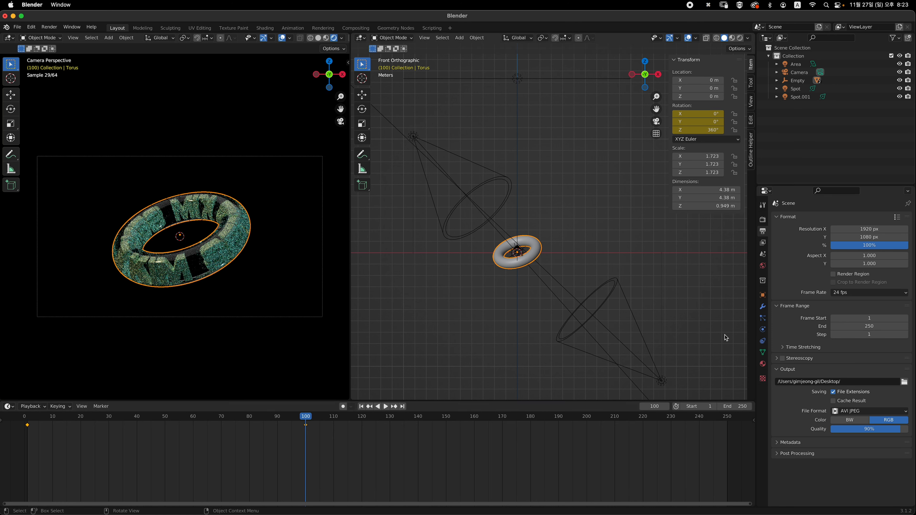
{"action": "left_click", "coordinate": [880, 327]}
{"action": "type", "text": "100"}
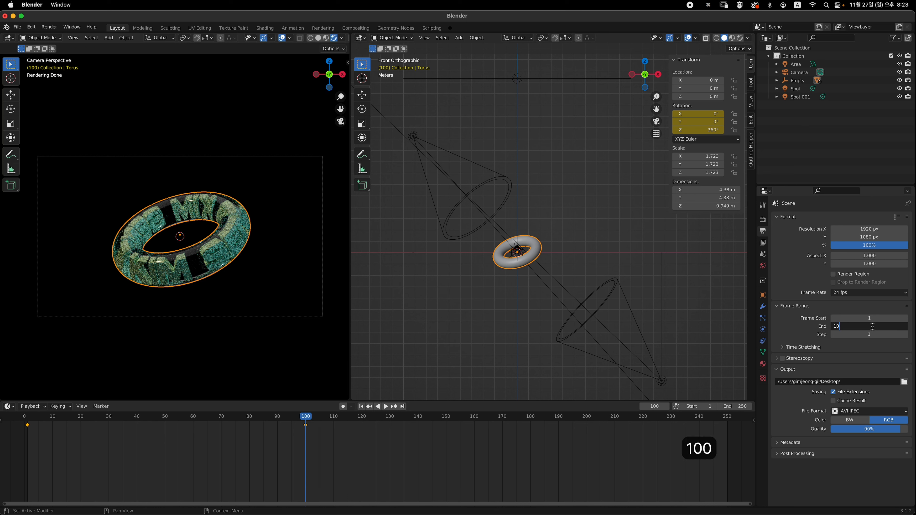
{"action": "key", "text": "Return"}
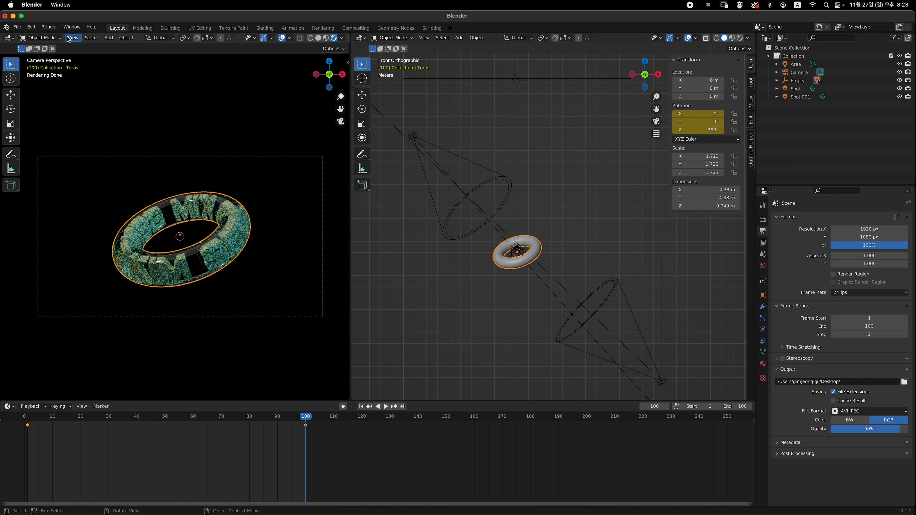
{"action": "left_click", "coordinate": [49, 29]}
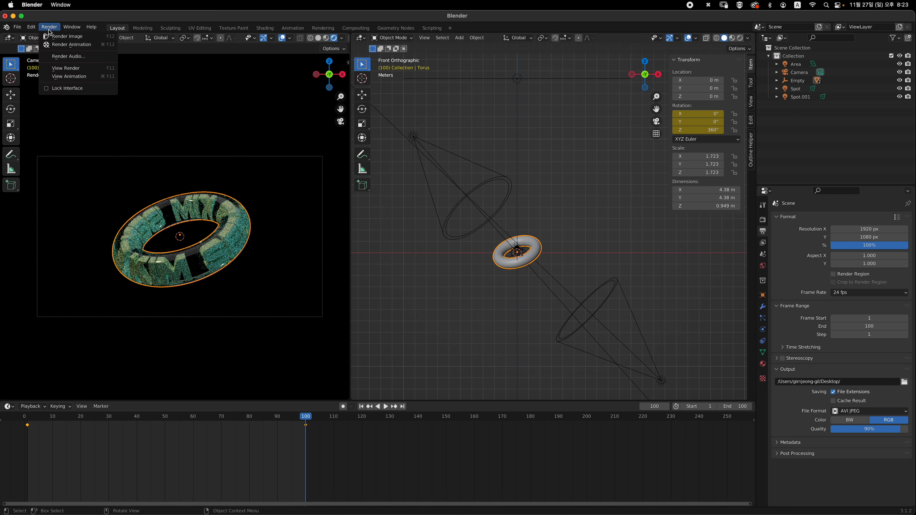
{"action": "left_click", "coordinate": [66, 45]}
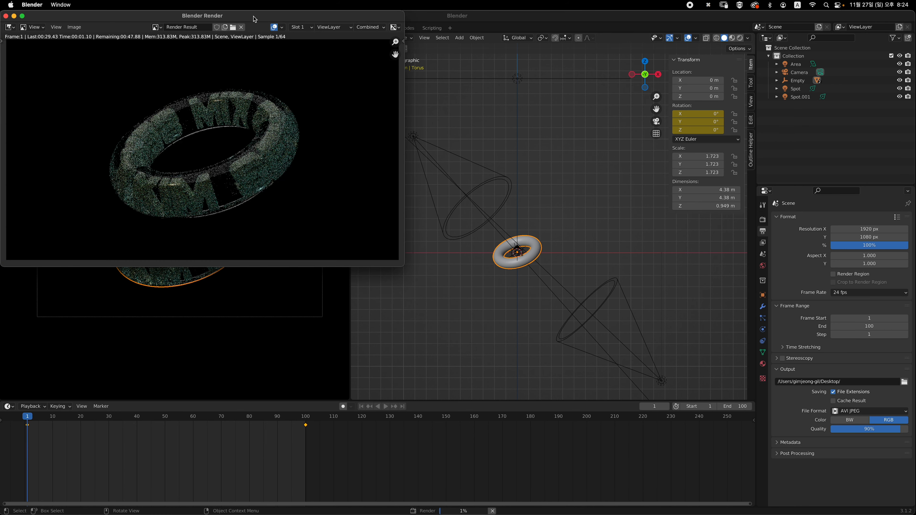